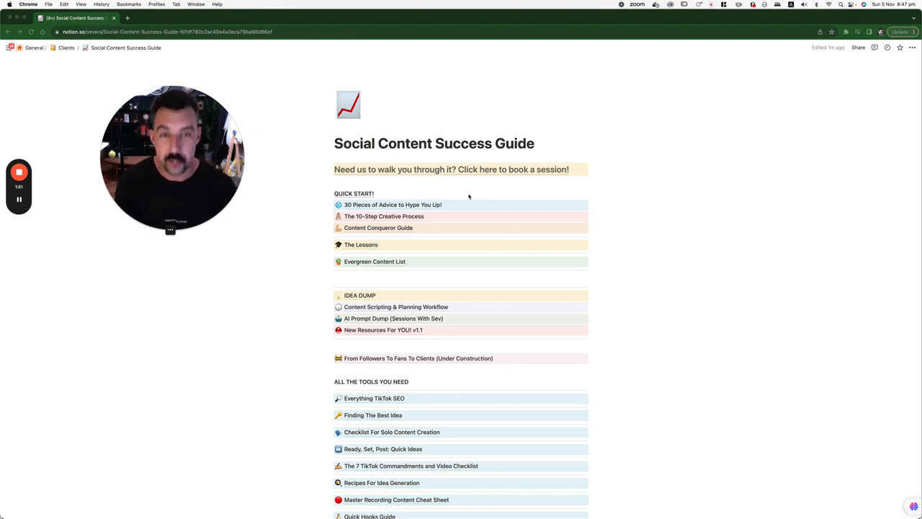
pyautogui.scroll(-4, 469, 196)
pyautogui.scroll(2, 469, 196)
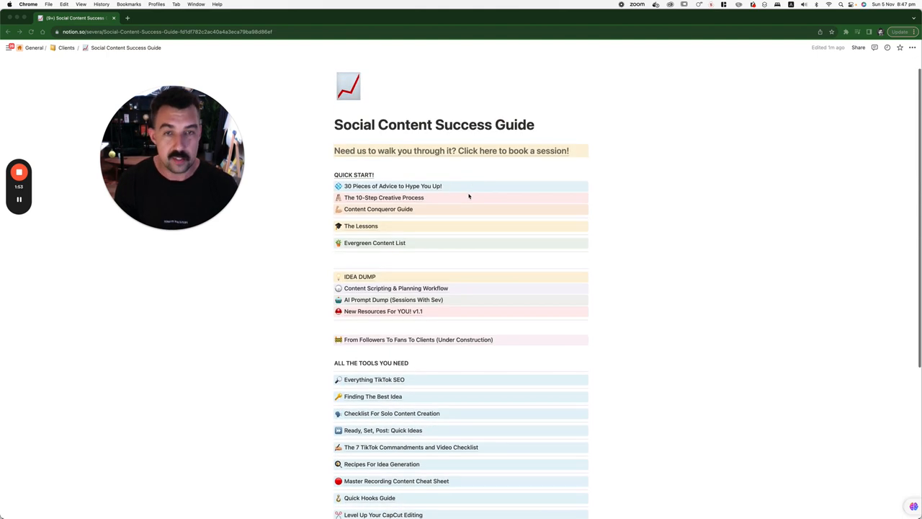
pyautogui.scroll(-3, 469, 196)
pyautogui.scroll(5, 469, 196)
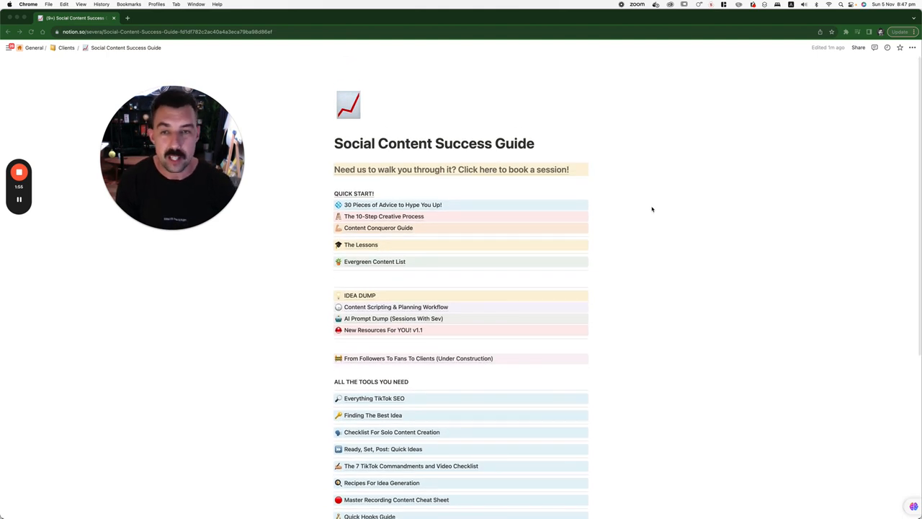
# Read the advice page, highlighting the consistency tip in item 8 and items 18 and 22
pyautogui.click(392, 205)
pyautogui.scroll(-10, 409, 208)
pyautogui.scroll(-5, 409, 208)
pyautogui.scroll(6, 402, 197)
pyautogui.scroll(2, 402, 198)
pyautogui.scroll(-5, 343, 208)
pyautogui.scroll(-3, 343, 207)
pyautogui.scroll(10, 431, 215)
pyautogui.scroll(-1, 431, 215)
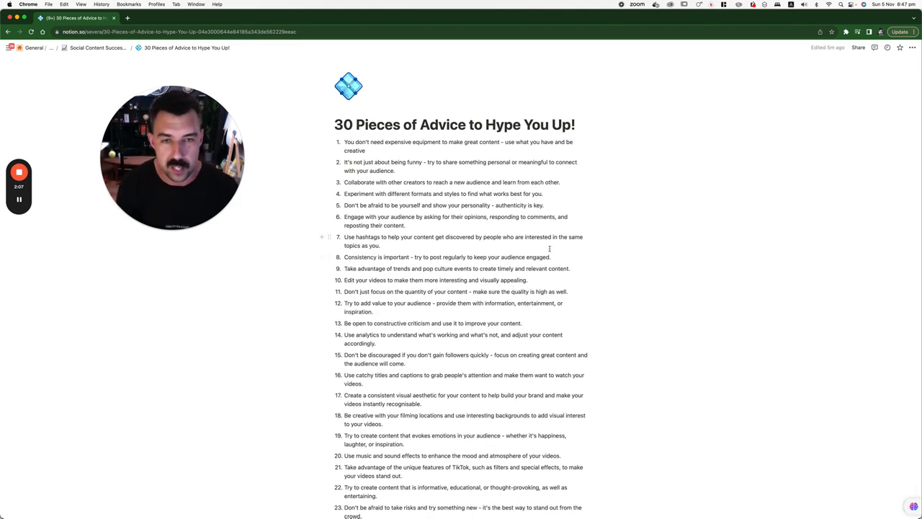
pyautogui.moveTo(551, 257); pyautogui.dragTo(346, 258)
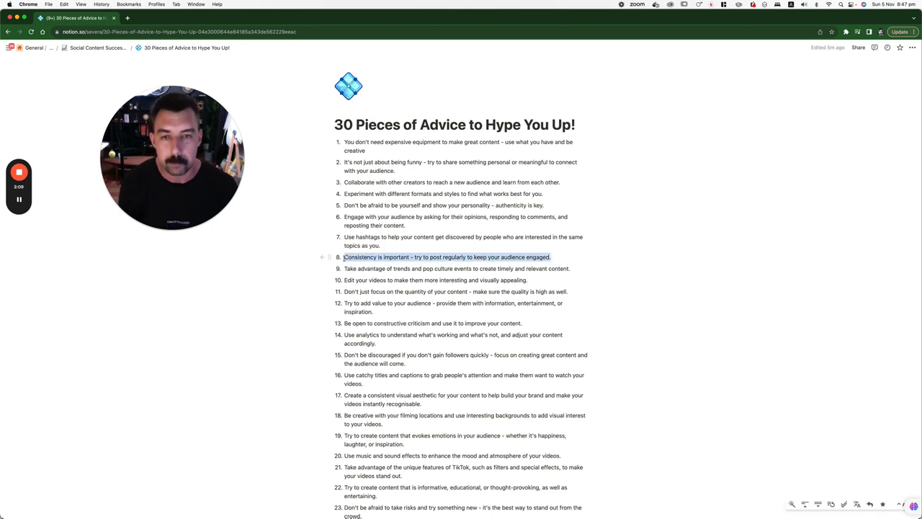
pyautogui.click(575, 290)
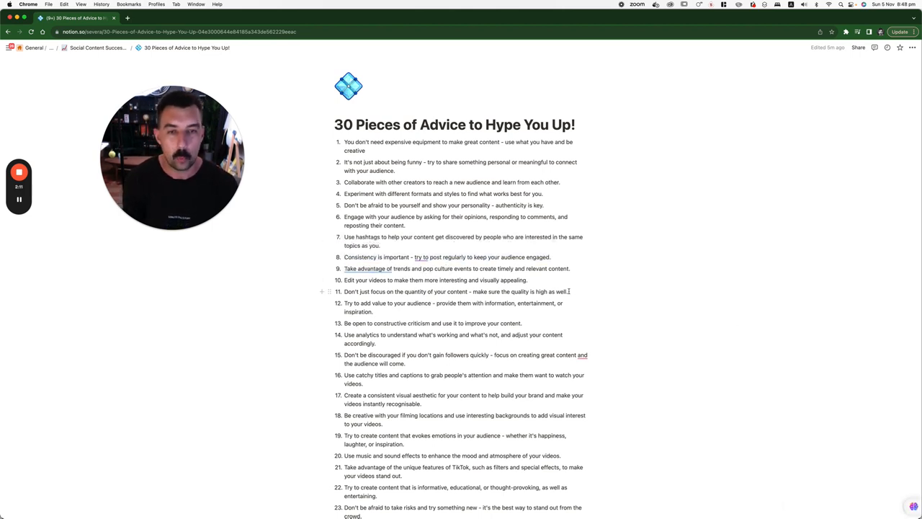
pyautogui.scroll(-5, 570, 291)
pyautogui.moveTo(384, 316); pyautogui.dragTo(344, 309)
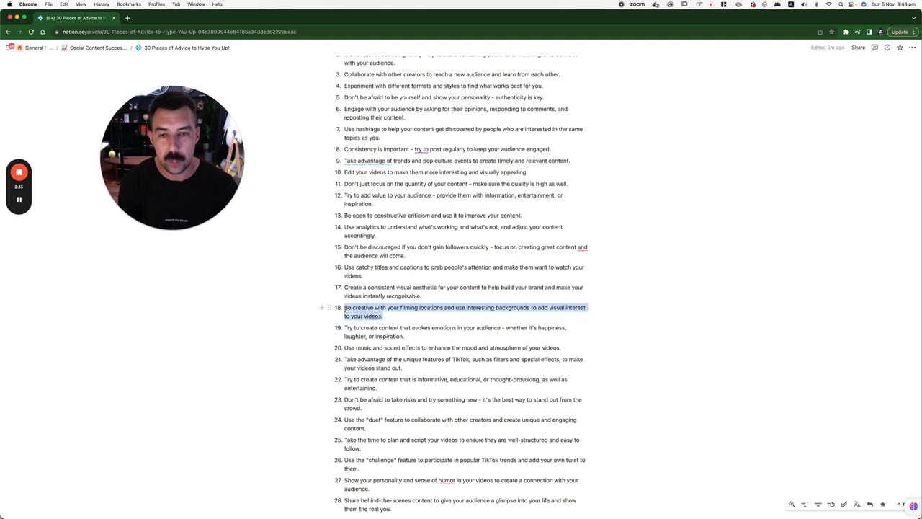
pyautogui.click(385, 317)
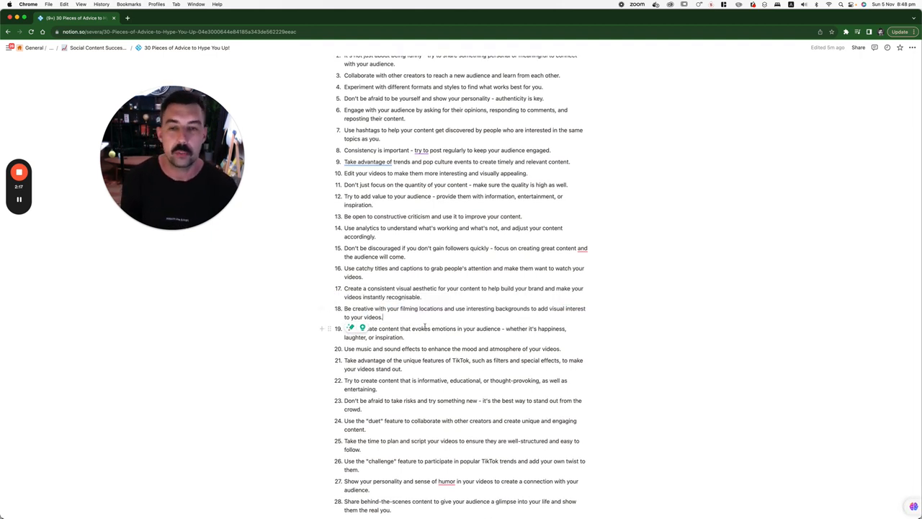
pyautogui.moveTo(569, 381); pyautogui.dragTo(348, 381)
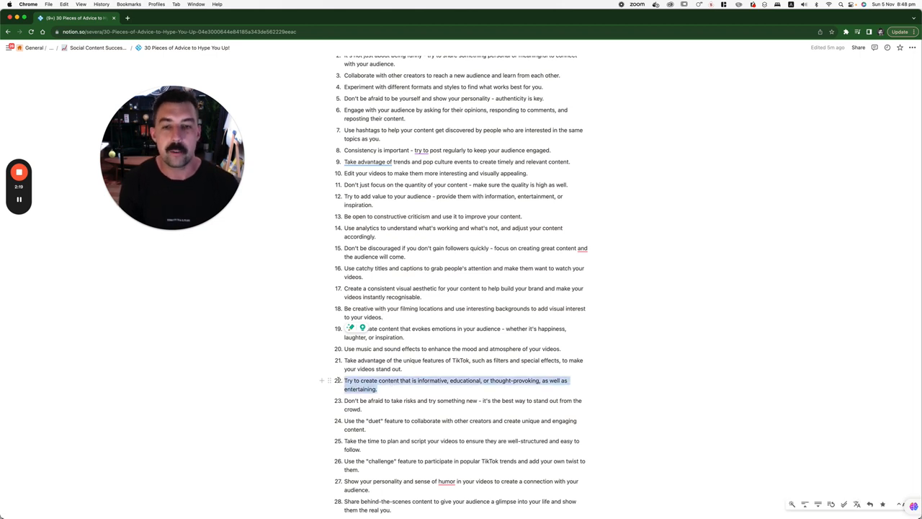
pyautogui.click(487, 382)
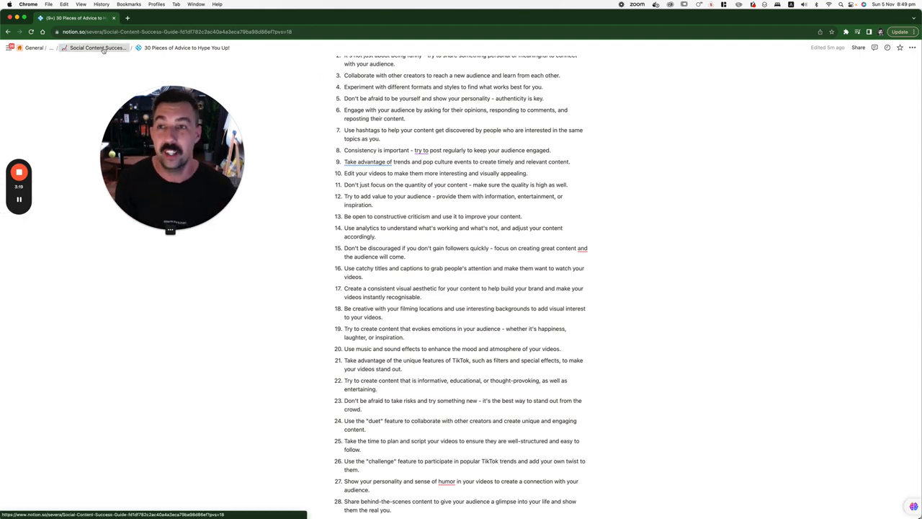
# Visit The 10-Step Creative Process page from the guide and return to the guide afterwards
pyautogui.click(103, 47)
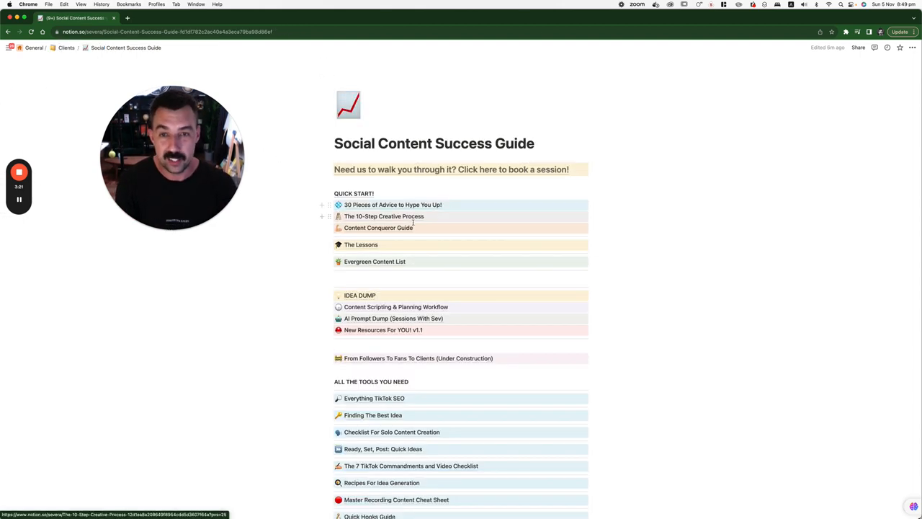
pyautogui.click(391, 216)
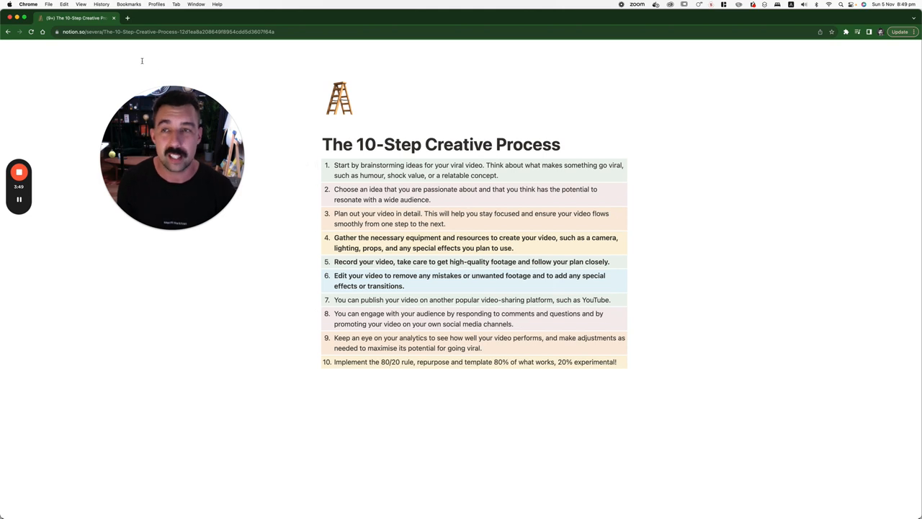
pyautogui.scroll(2, 436, 186)
pyautogui.click(39, 49)
pyautogui.scroll(-2, 398, 214)
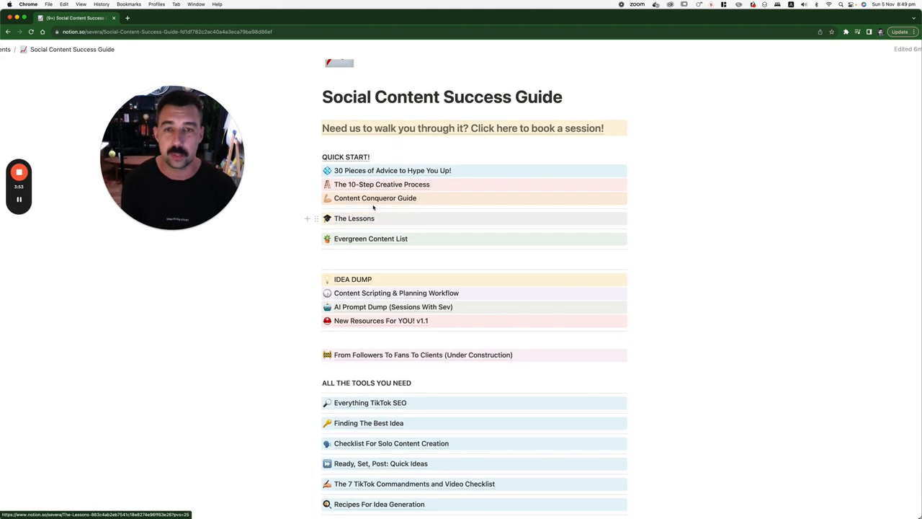
# Jump to the Brainstorming slide, view the GadgetTech and LifeSimplified pillar examples, reach Idea Generation, then go back
pyautogui.click(376, 198)
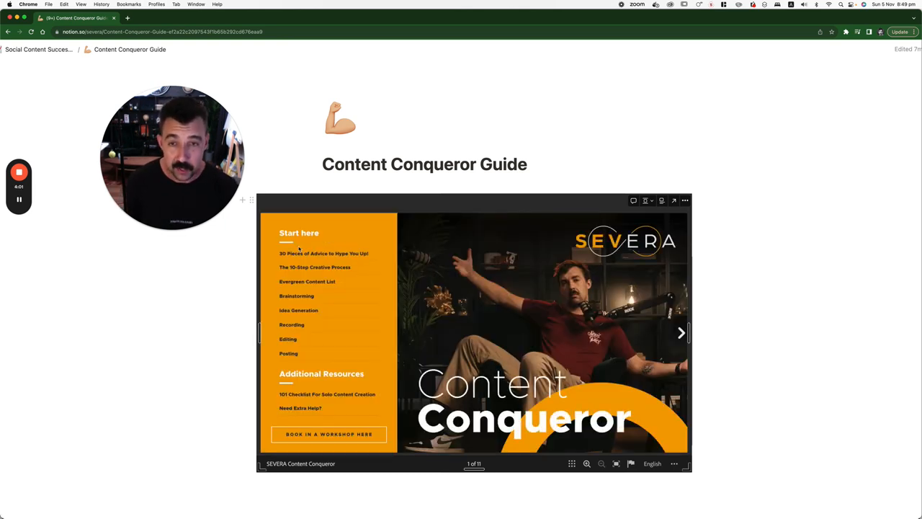
pyautogui.press('super+minus')
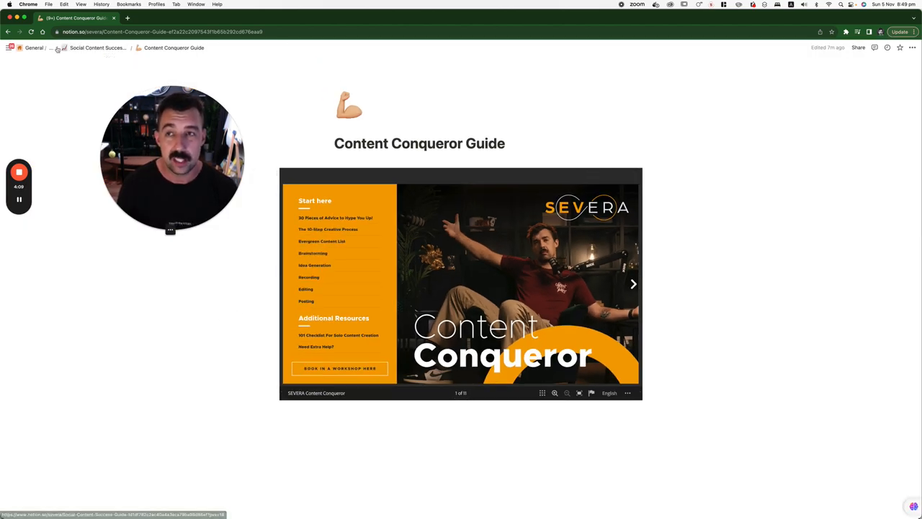
pyautogui.moveTo(313, 254)
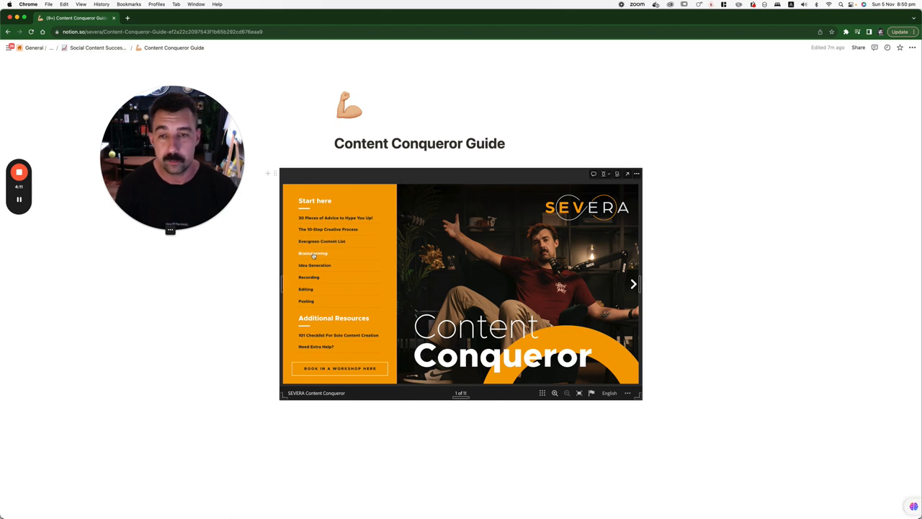
pyautogui.click(313, 253)
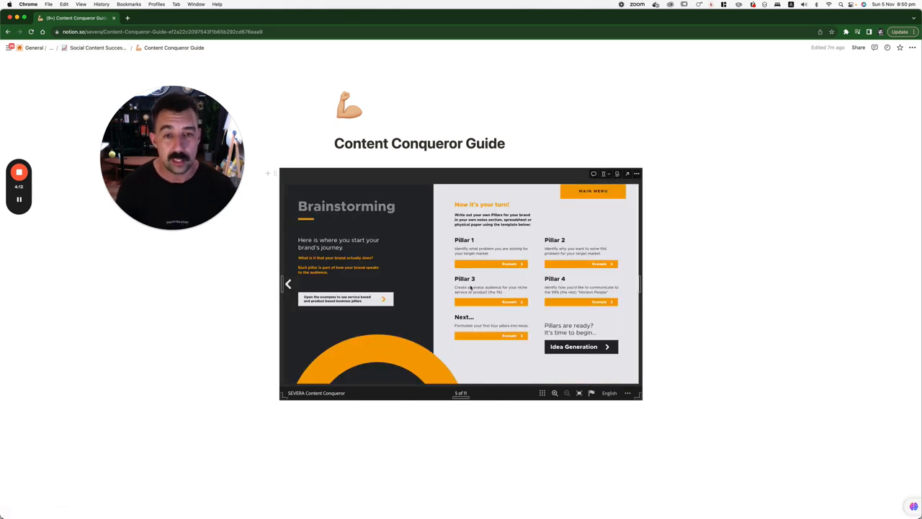
pyautogui.click(346, 298)
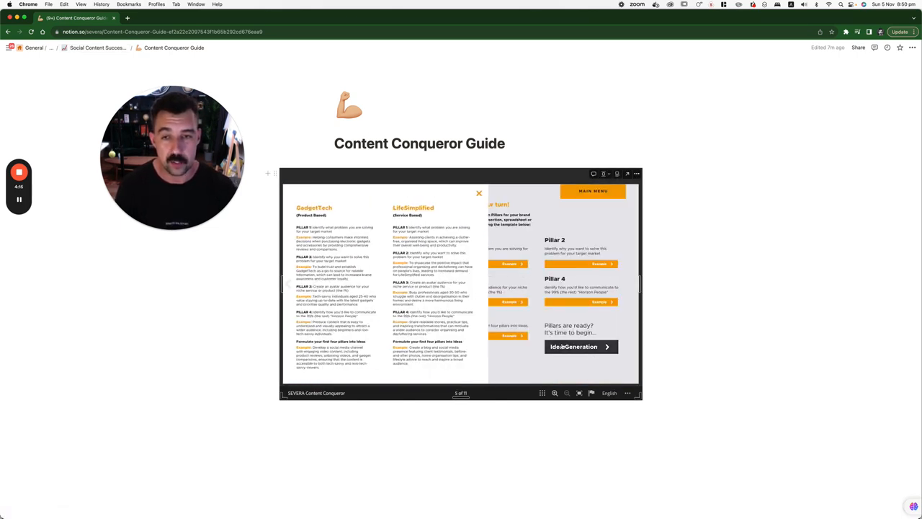
pyautogui.click(479, 193)
pyautogui.click(577, 346)
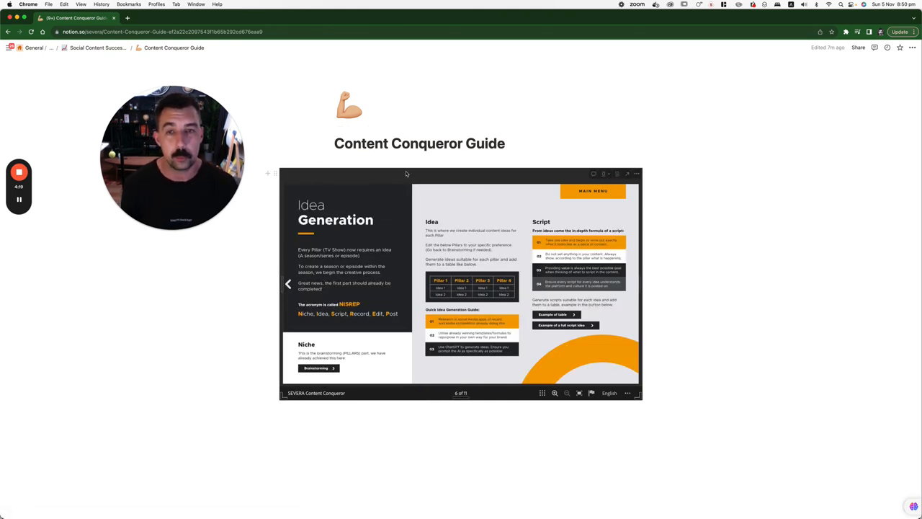
pyautogui.click(97, 47)
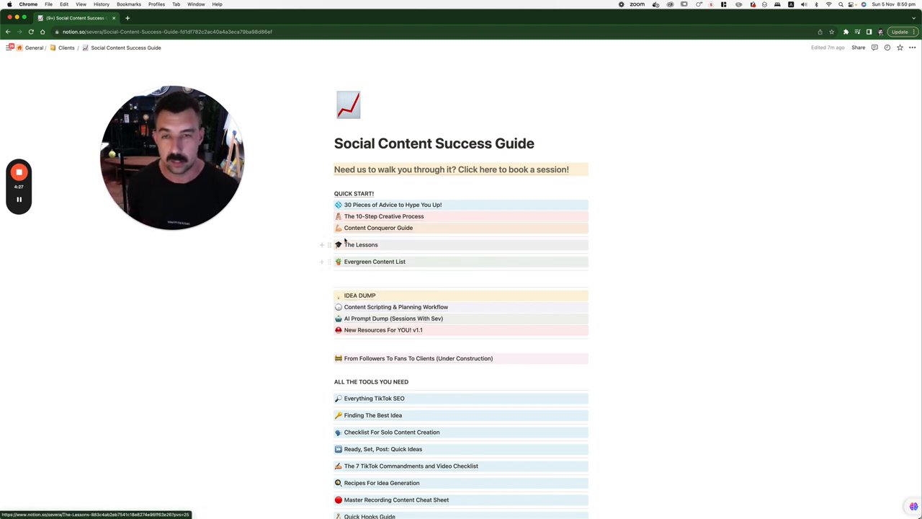
# Reopen the Content Conqueror Guide briefly, then review The Lessons page's weekly list and return
pyautogui.click(387, 231)
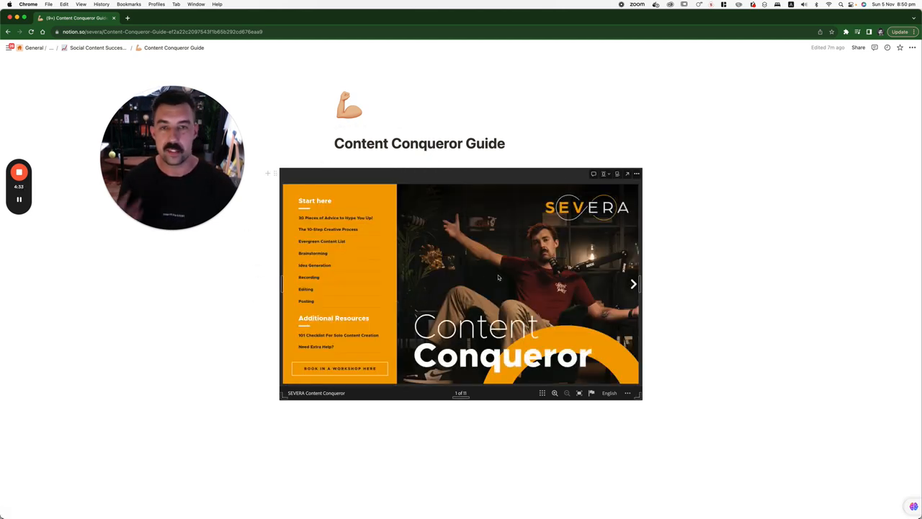
pyautogui.moveTo(419, 143)
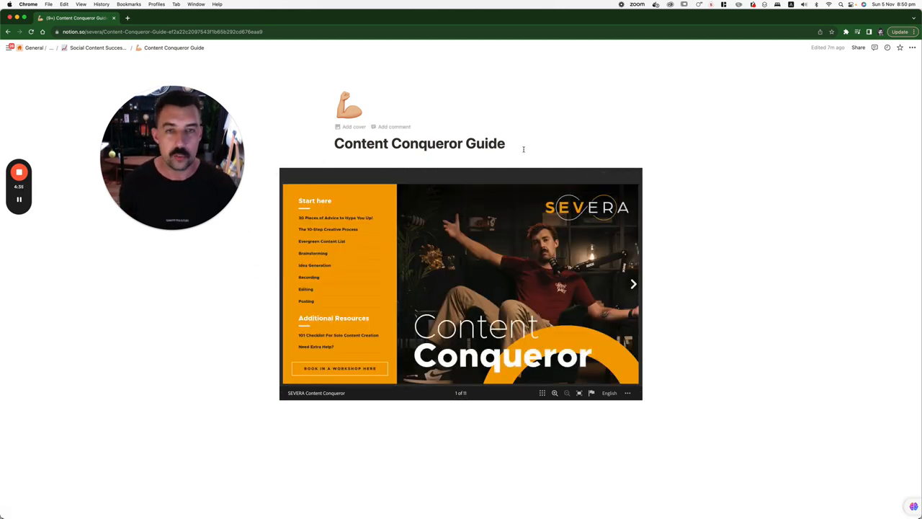
pyautogui.moveTo(14, 216)
pyautogui.click(97, 48)
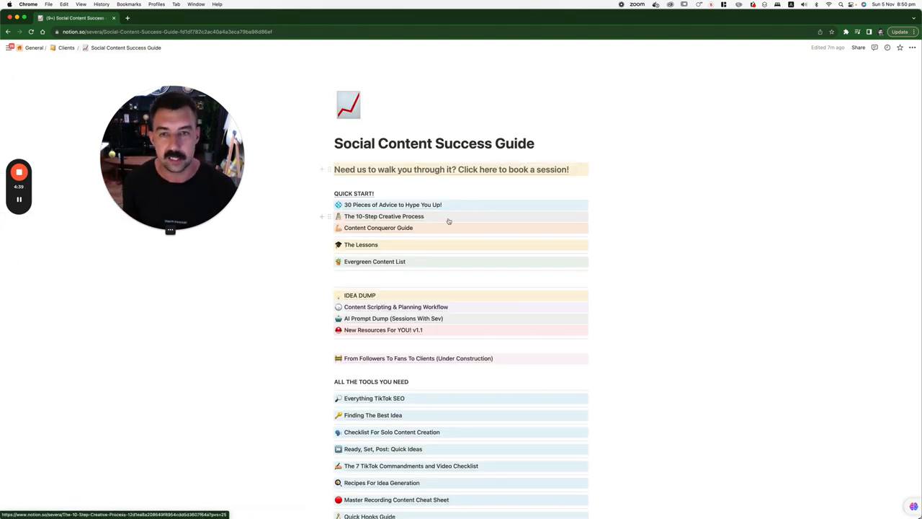
pyautogui.click(365, 245)
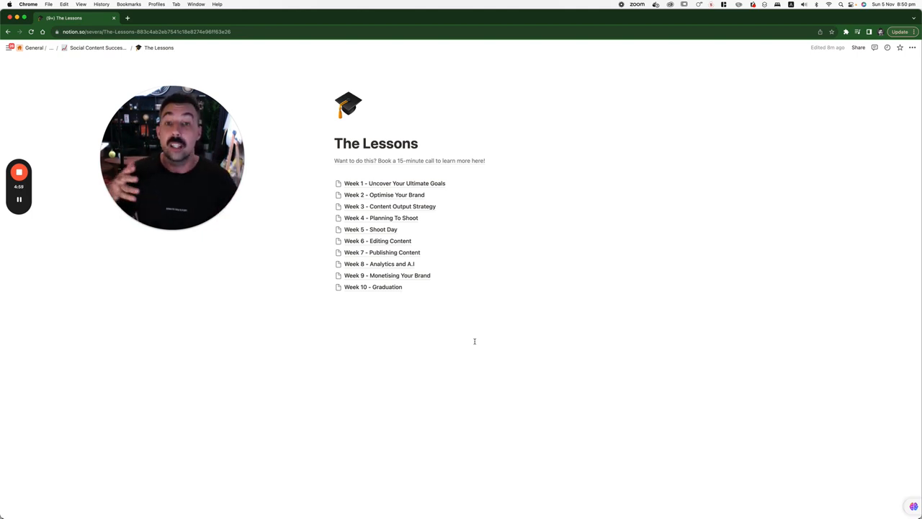
pyautogui.moveTo(467, 371); pyautogui.dragTo(350, 181)
pyautogui.click(449, 365)
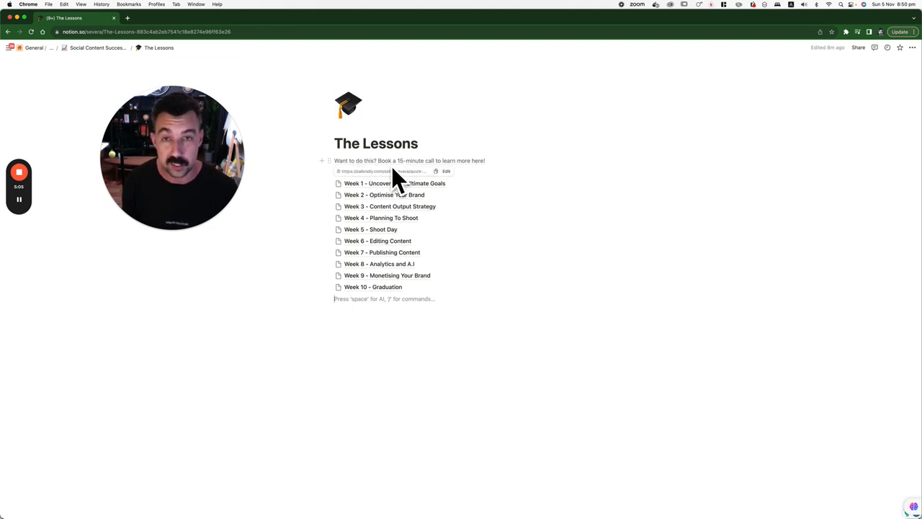
pyautogui.click(96, 47)
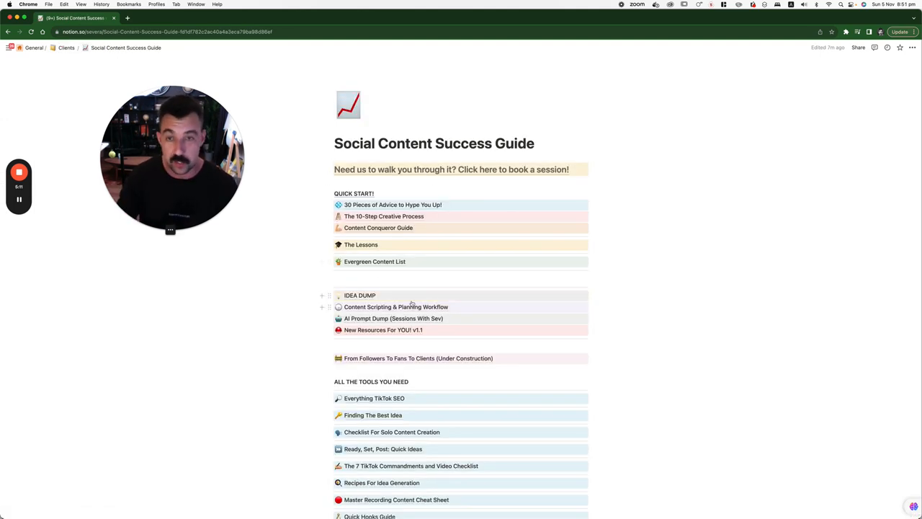
# Review the Evergreen Content List themes, picking out Relatable Moments and Pain Points
pyautogui.click(375, 261)
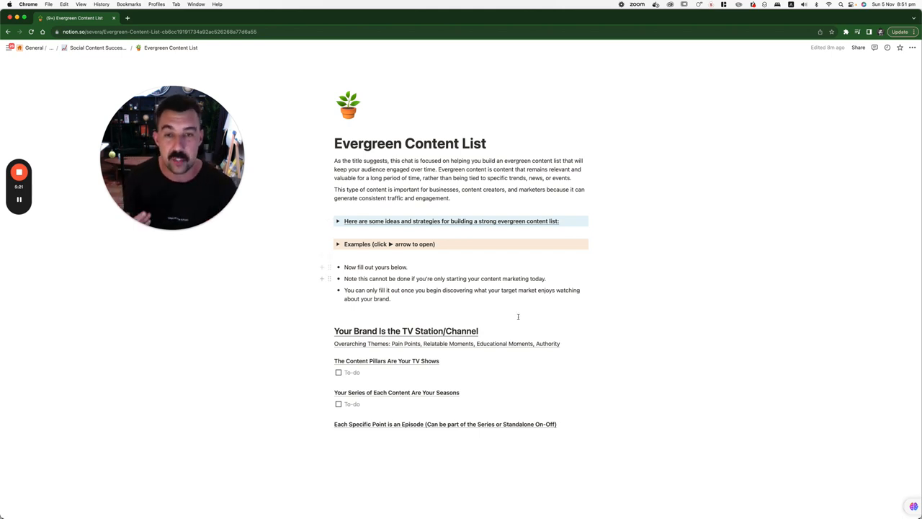
pyautogui.scroll(-2, 477, 281)
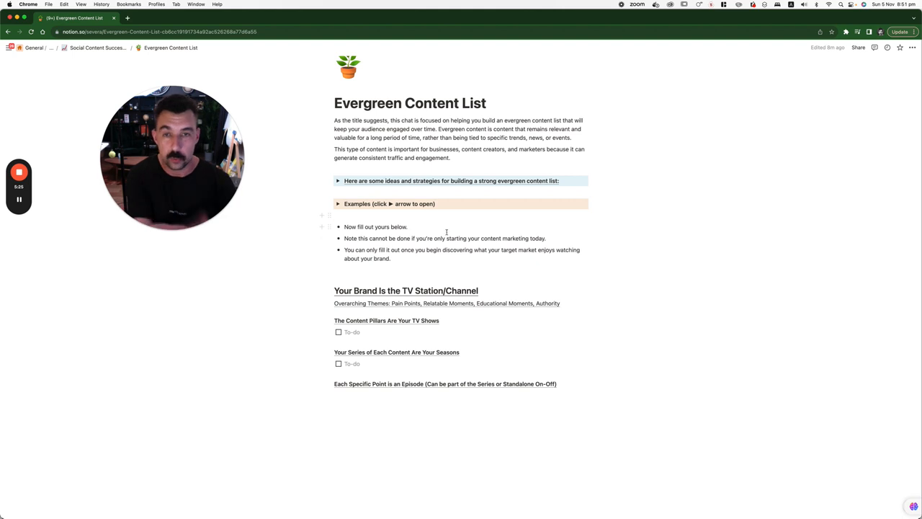
pyautogui.scroll(-1, 447, 232)
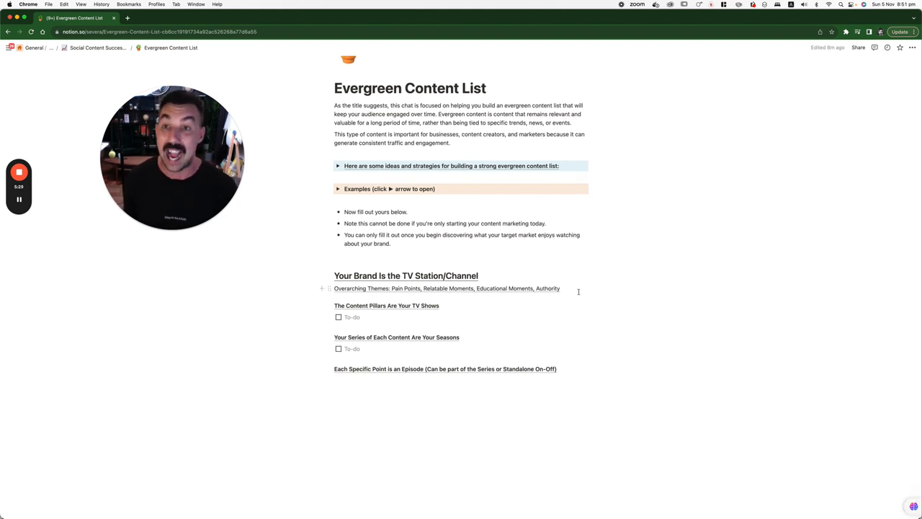
pyautogui.moveTo(577, 291); pyautogui.dragTo(389, 282)
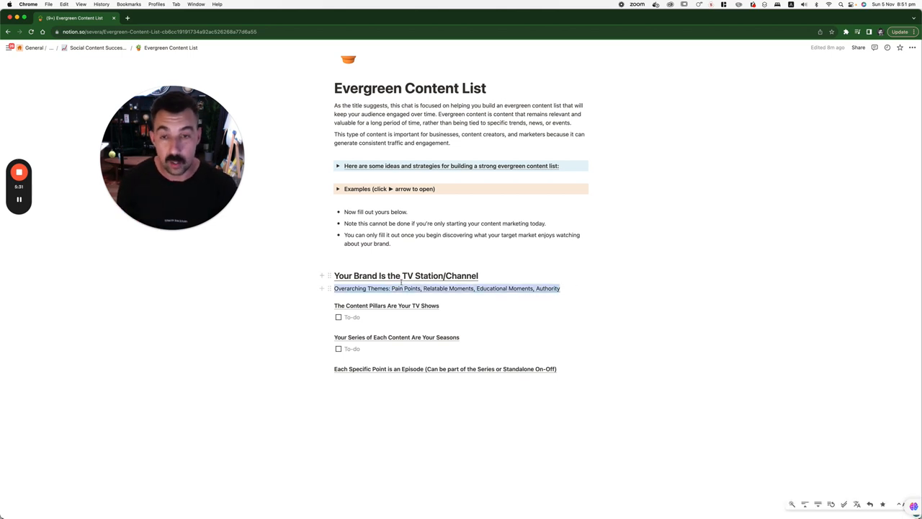
pyautogui.click(564, 296)
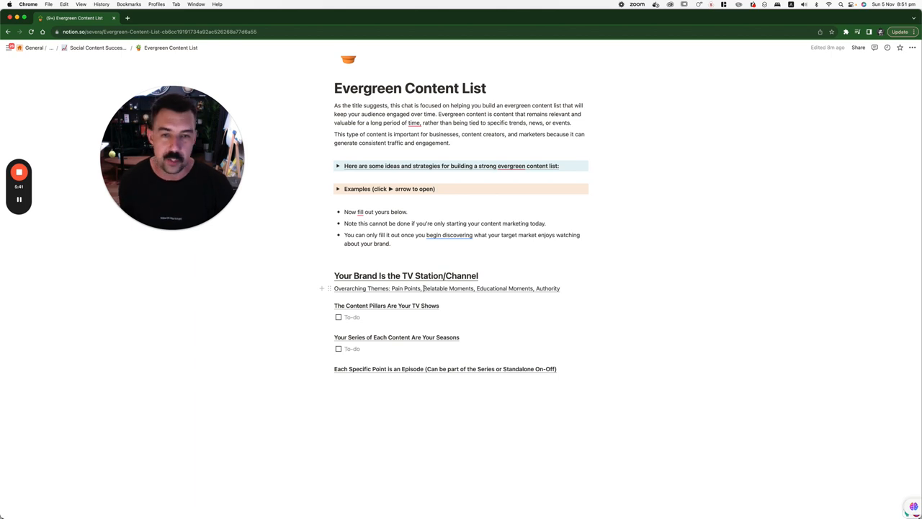
pyautogui.moveTo(422, 288); pyautogui.dragTo(474, 288)
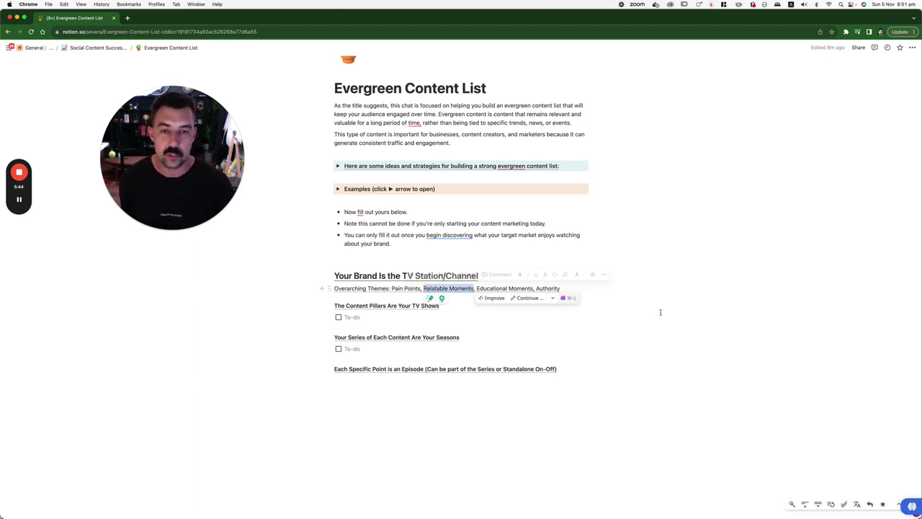
pyautogui.click(616, 307)
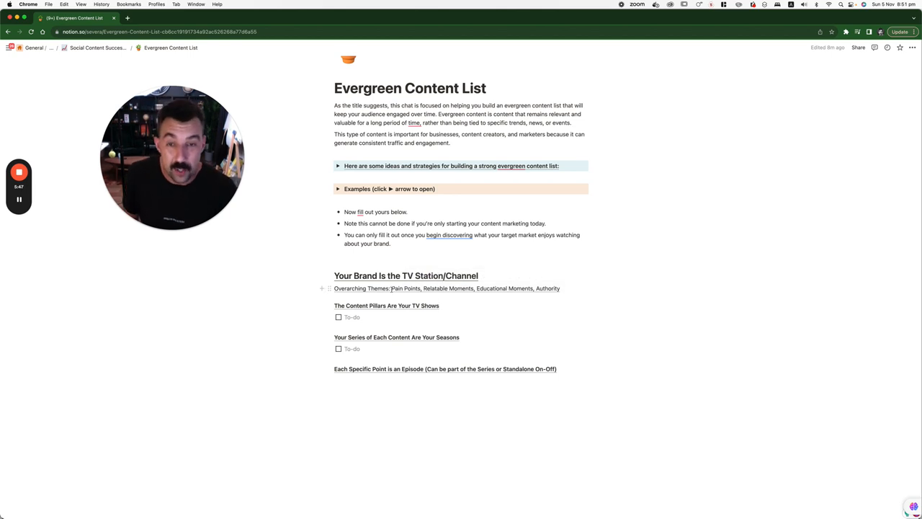
pyautogui.doubleClick(404, 288)
pyautogui.click(572, 341)
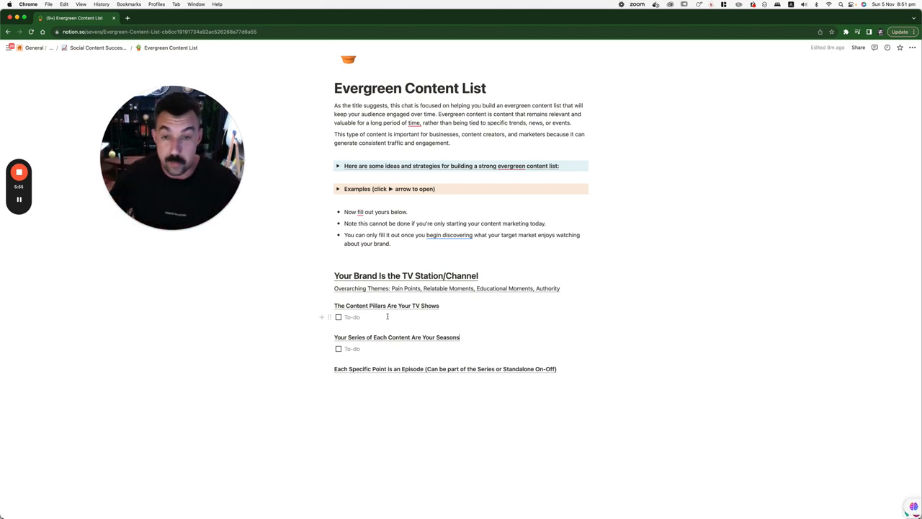
# Step into the content pillar and Seasons to-dos, then start a new line under the Episode heading
pyautogui.click(387, 316)
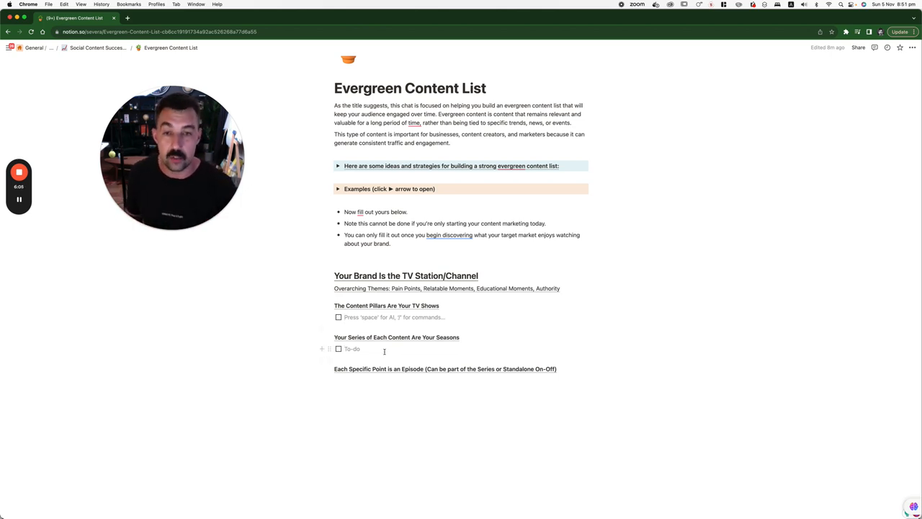
pyautogui.click(384, 351)
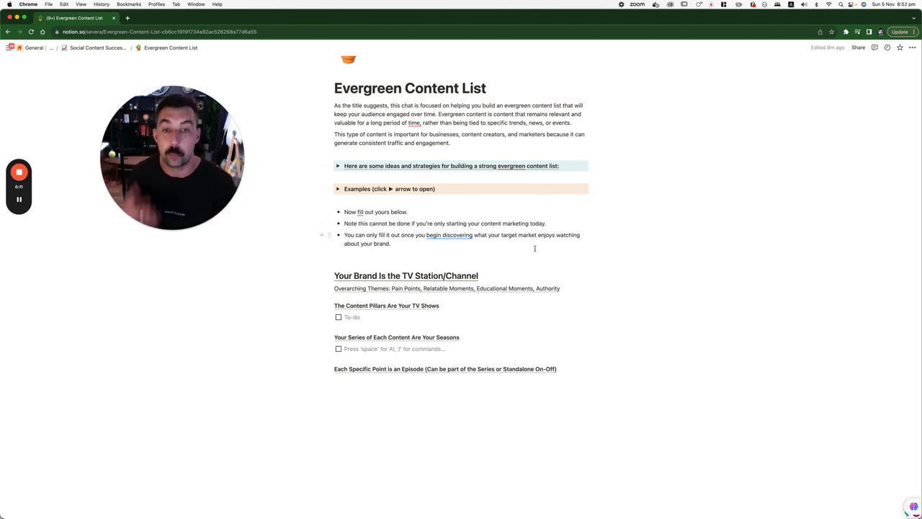
pyautogui.click(351, 382)
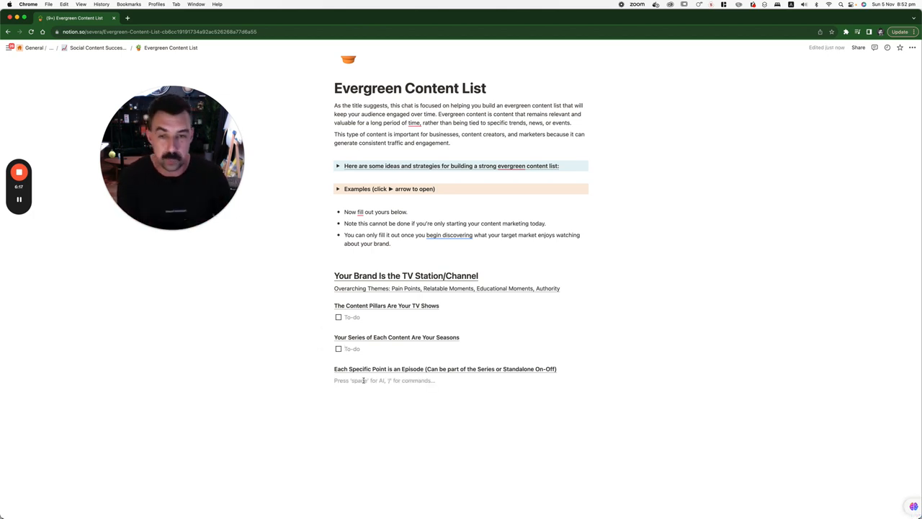
# Select the overarching themes list once more, then settle back on the empty line
pyautogui.moveTo(575, 295); pyautogui.dragTo(397, 287)
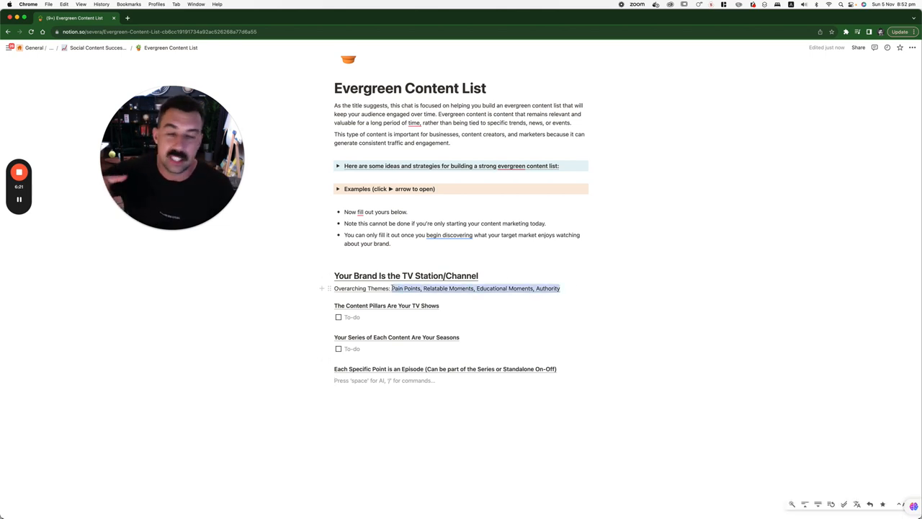
pyautogui.click(502, 382)
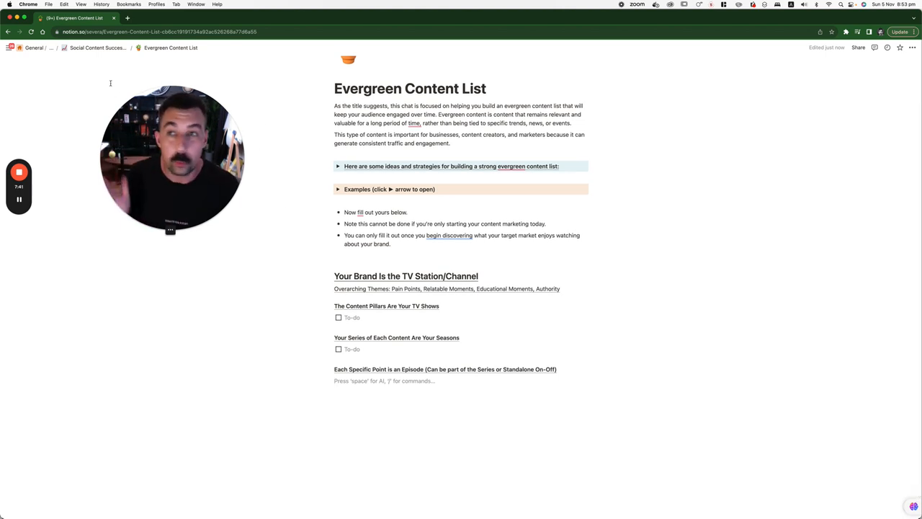
# Return to the guide and go into the IDEA DUMP page under Quick Start
pyautogui.click(97, 47)
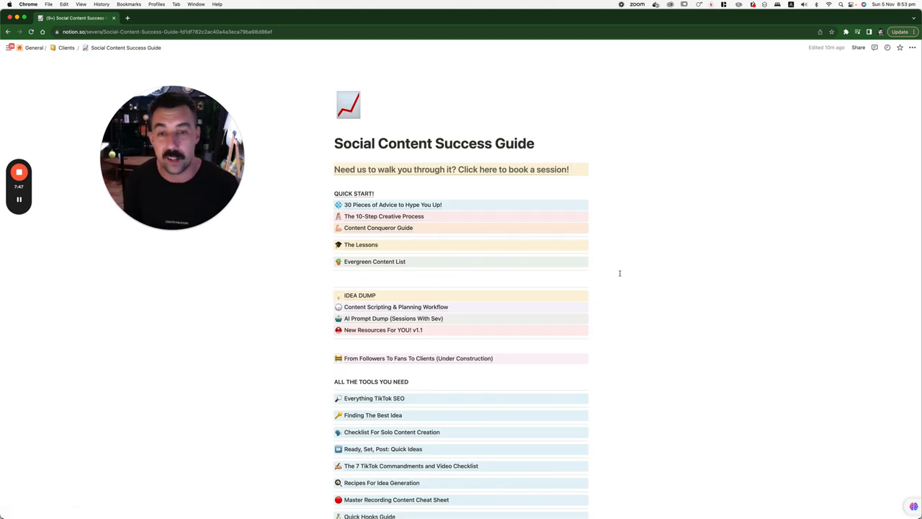
pyautogui.scroll(-2, 454, 266)
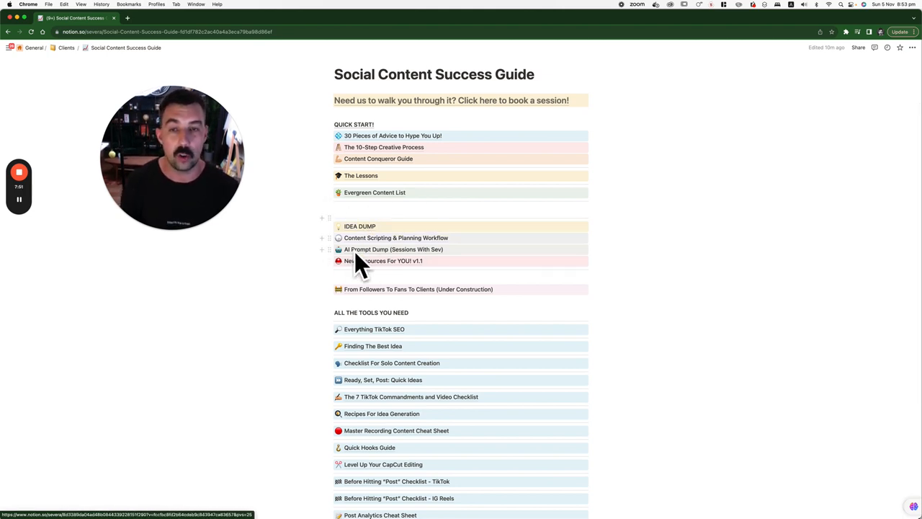
pyautogui.click(361, 226)
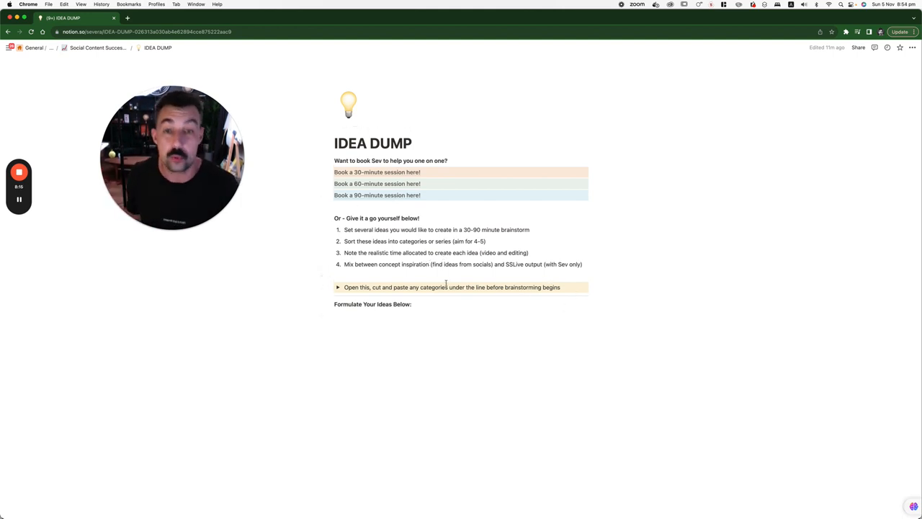
pyautogui.click(338, 288)
pyautogui.scroll(-5, 346, 289)
pyautogui.scroll(-5, 346, 289)
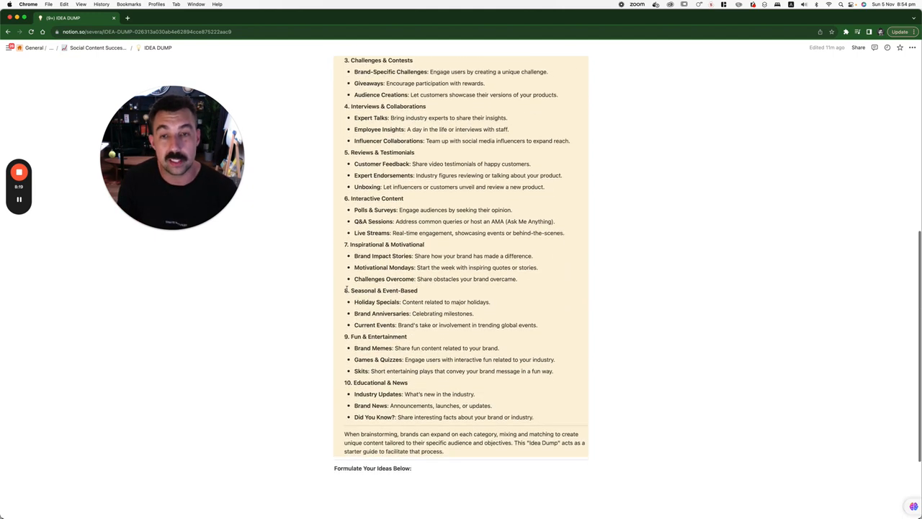
pyautogui.scroll(5, 346, 288)
pyautogui.scroll(5, 360, 310)
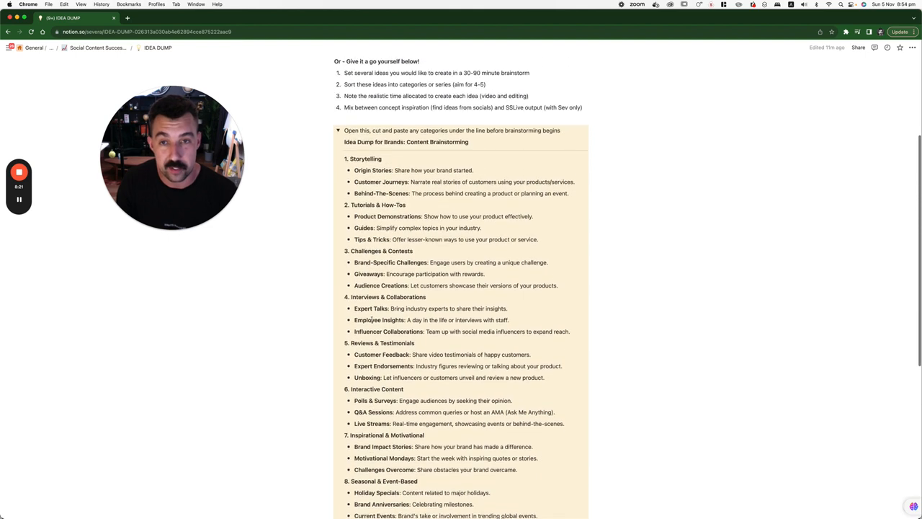
pyautogui.scroll(-1, 426, 234)
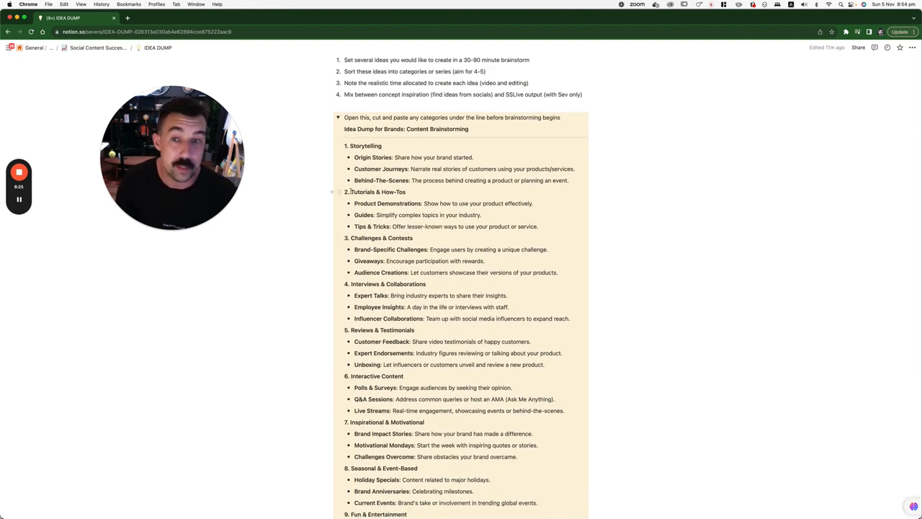
pyautogui.moveTo(345, 192); pyautogui.dragTo(544, 208)
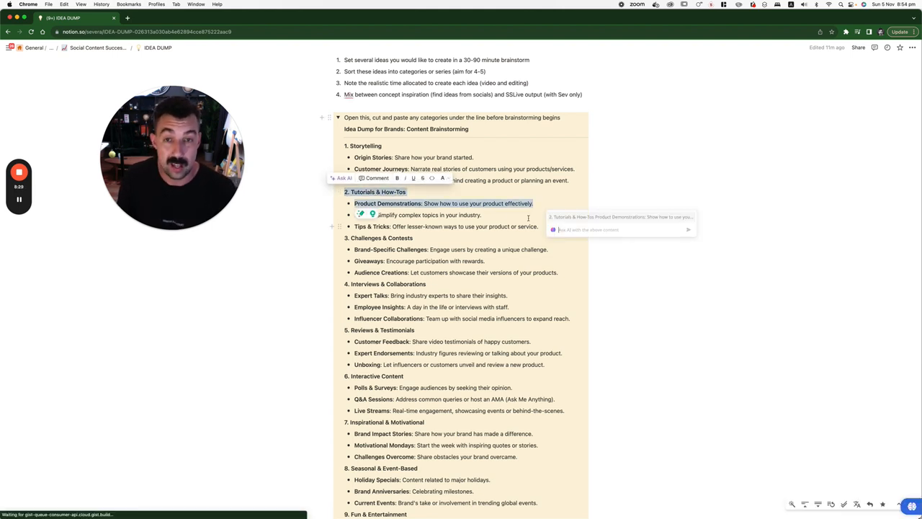
pyautogui.click(507, 210)
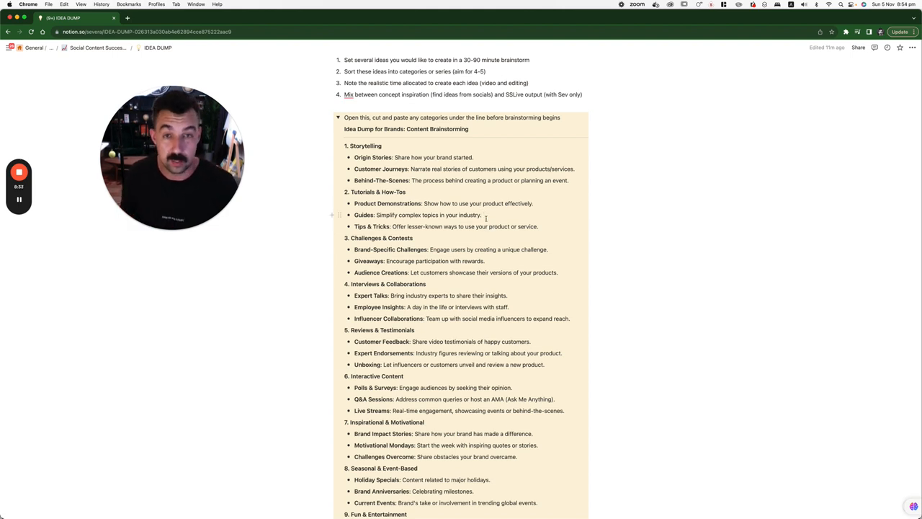
pyautogui.moveTo(481, 214); pyautogui.dragTo(353, 215)
pyautogui.click(551, 249)
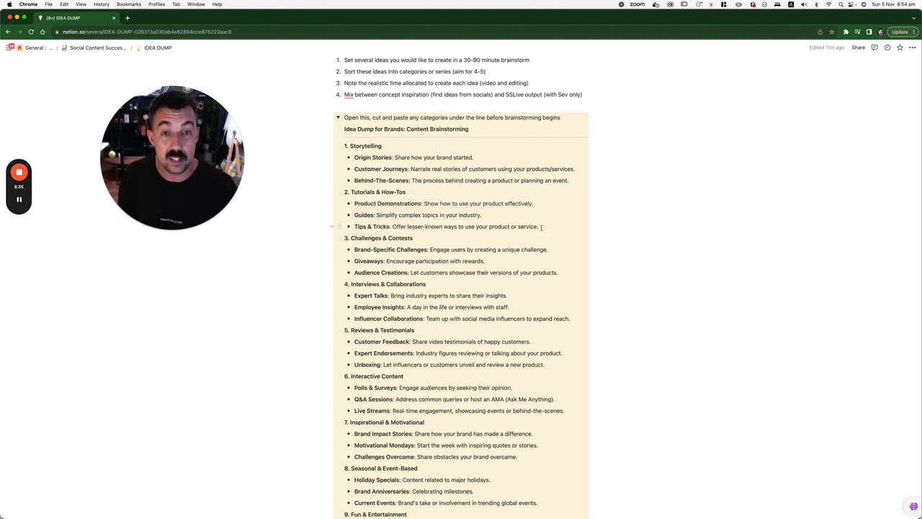
pyautogui.moveTo(540, 226); pyautogui.dragTo(355, 226)
pyautogui.click(536, 203)
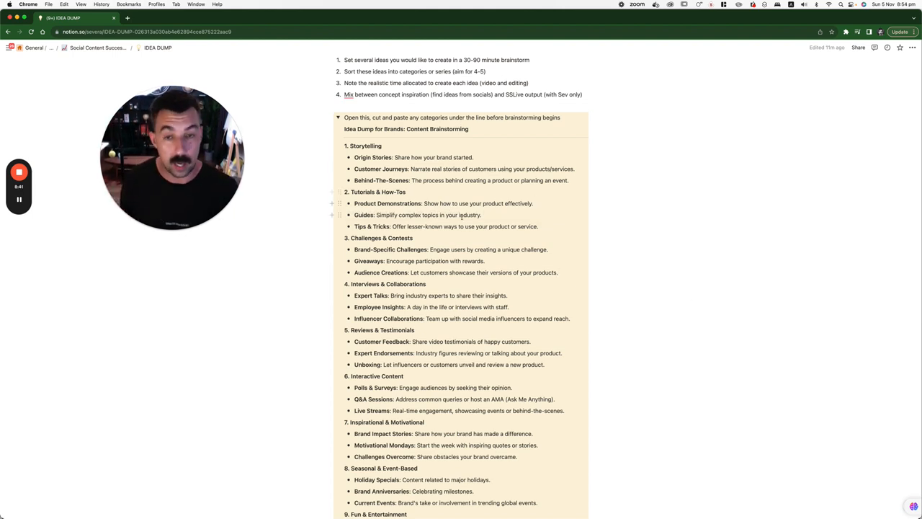
pyautogui.scroll(-2, 442, 221)
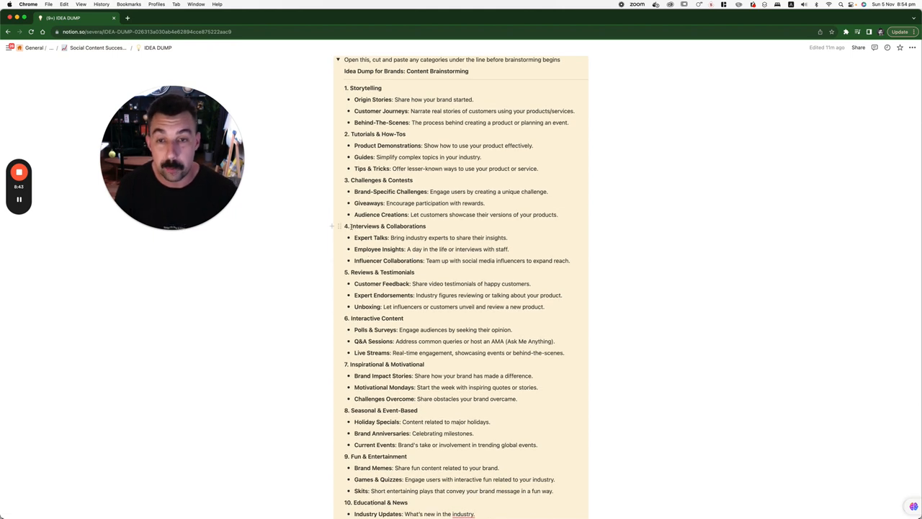
pyautogui.moveTo(351, 225); pyautogui.dragTo(510, 249)
pyautogui.click(661, 253)
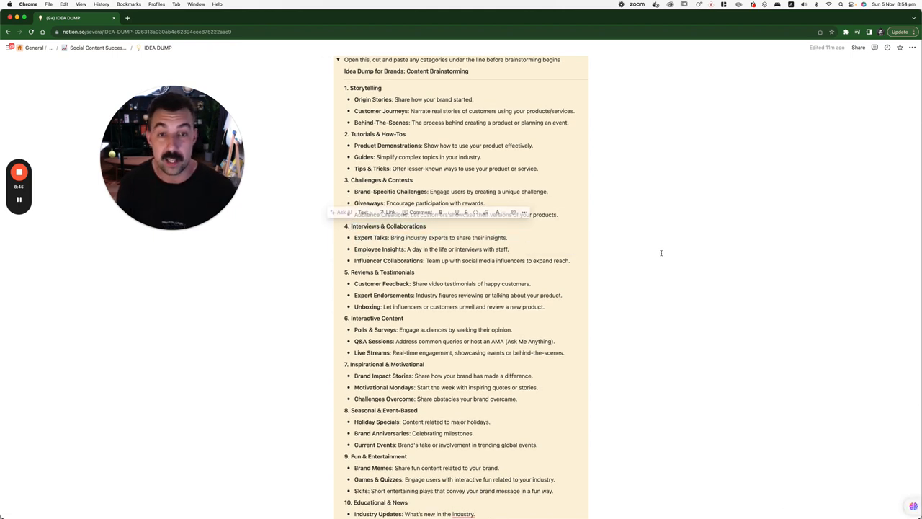
pyautogui.moveTo(431, 238)
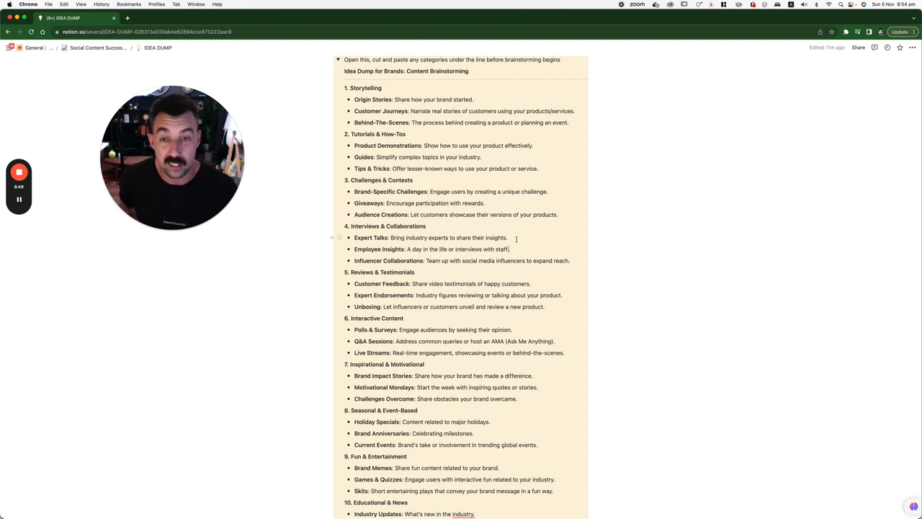
pyautogui.scroll(-1, 580, 260)
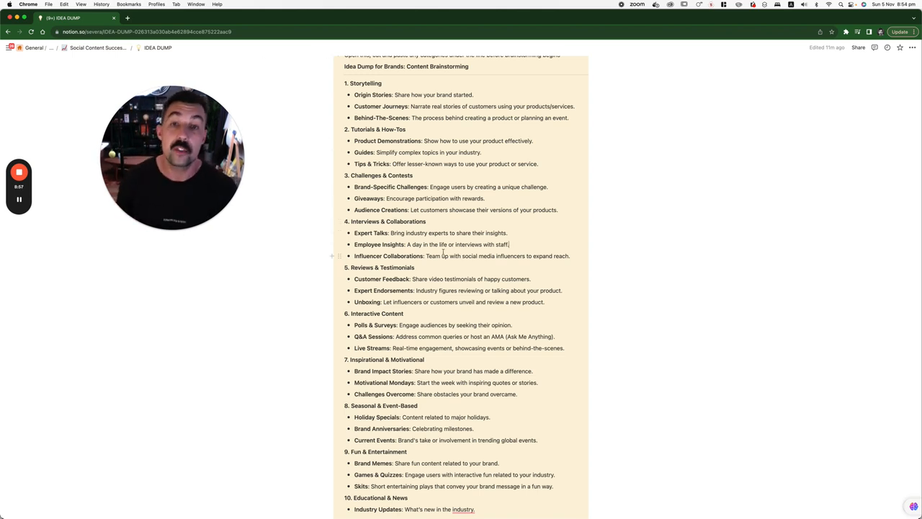
pyautogui.scroll(10, 443, 251)
# Toggle the brainstorming categories list, then start a new line under Formulate Your Ideas Below
pyautogui.click(337, 150)
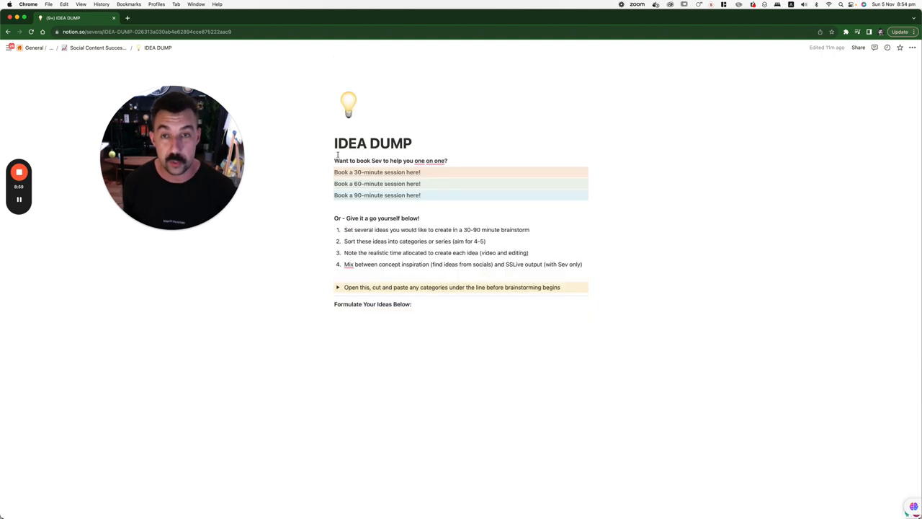
pyautogui.click(338, 288)
pyautogui.scroll(-5, 391, 245)
pyautogui.scroll(-10, 390, 246)
pyautogui.scroll(4, 390, 246)
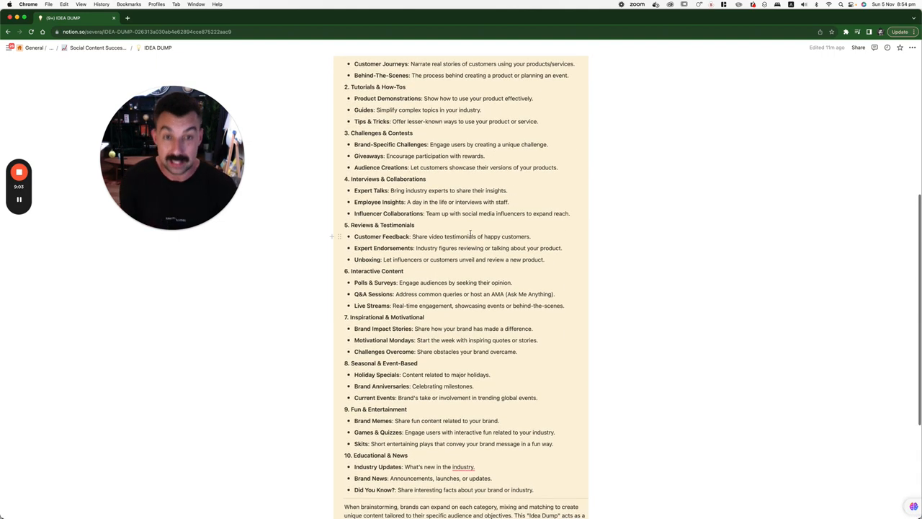
pyautogui.scroll(10, 440, 219)
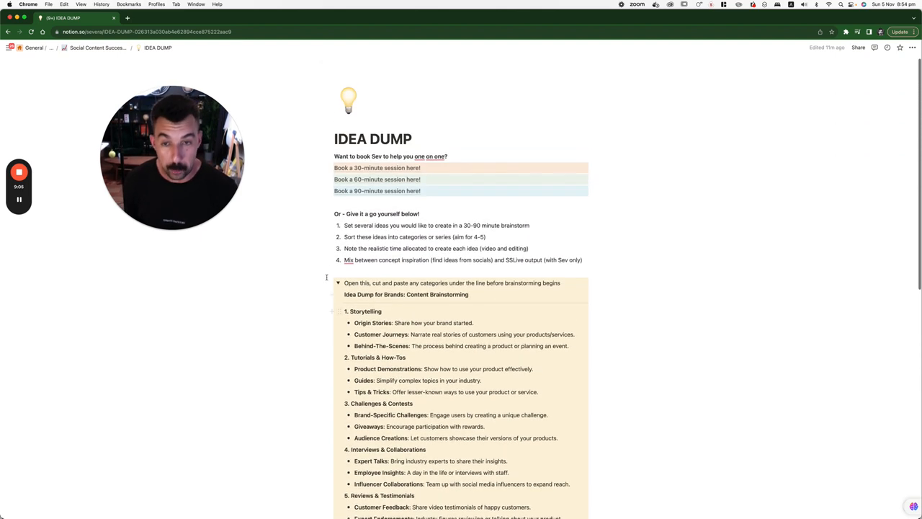
pyautogui.click(338, 282)
pyautogui.click(392, 338)
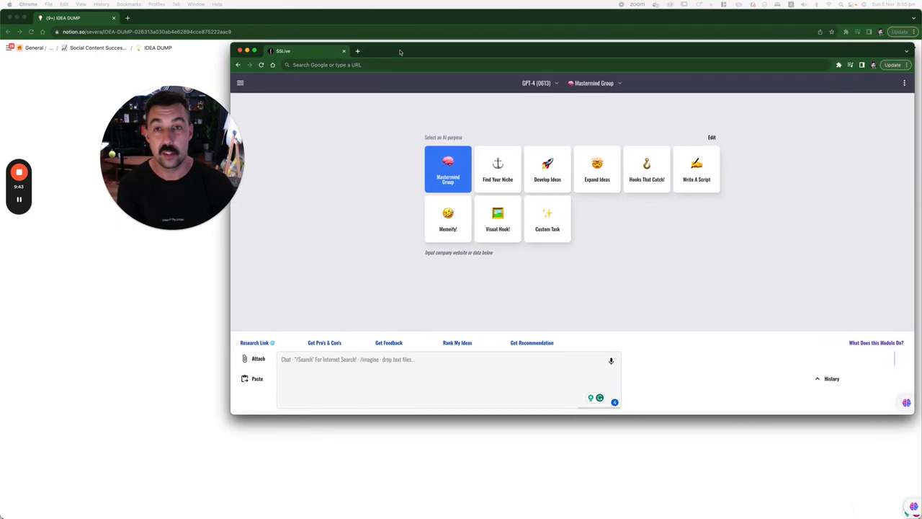
# Make the SSLive window narrower and taller and shift it right to reveal IDEA DUMP, then back
pyautogui.moveTo(913, 412)
pyautogui.mouseDown()
pyautogui.moveTo(849, 450)
pyautogui.moveTo(749, 462)
pyautogui.mouseUp()
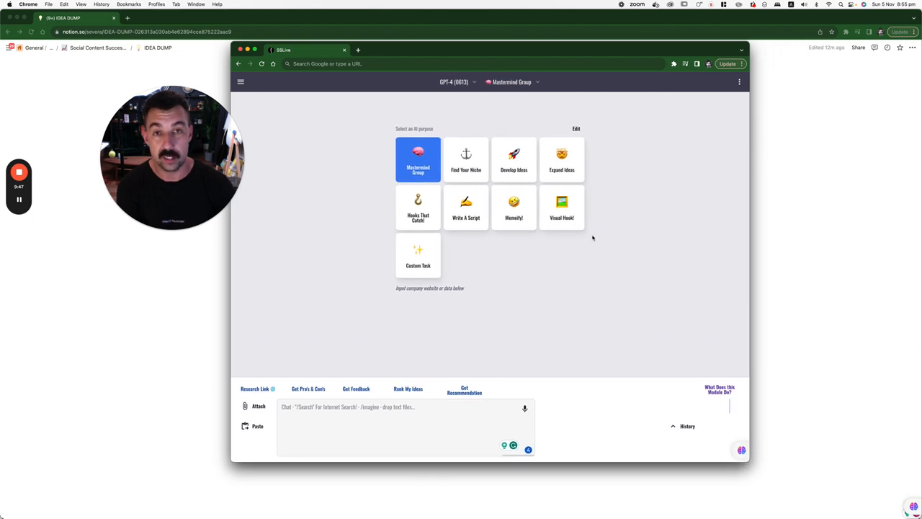
pyautogui.moveTo(472, 53); pyautogui.dragTo(586, 44)
pyautogui.click(440, 408)
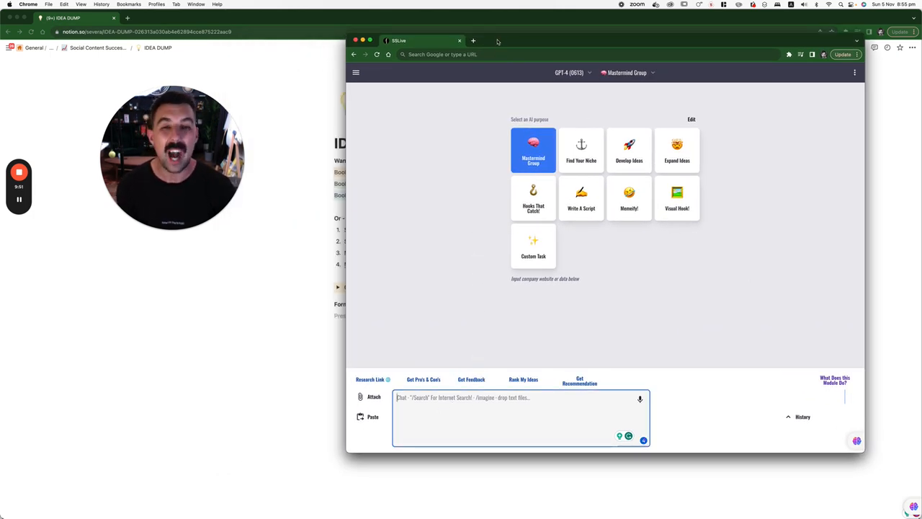
pyautogui.moveTo(497, 41); pyautogui.dragTo(637, 43)
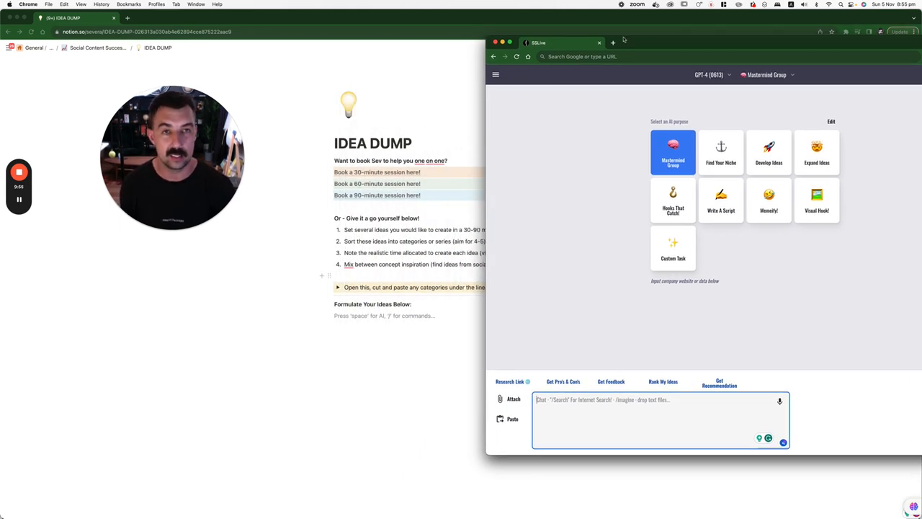
pyautogui.moveTo(624, 41)
pyautogui.mouseDown()
pyautogui.moveTo(477, 54)
pyautogui.moveTo(524, 47)
pyautogui.mouseUp()
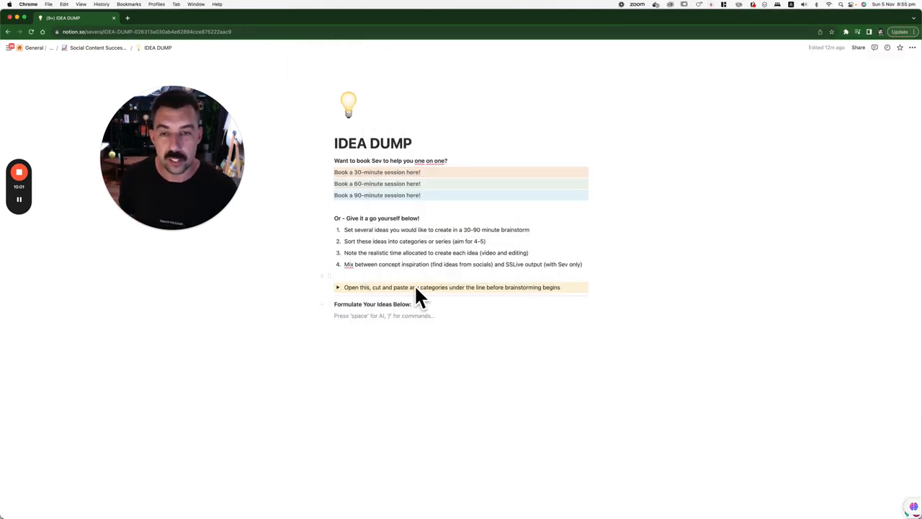
# Reach the Content Scripting & Planning Workflow board from the guide and start a card in Content Idea
pyautogui.click(97, 47)
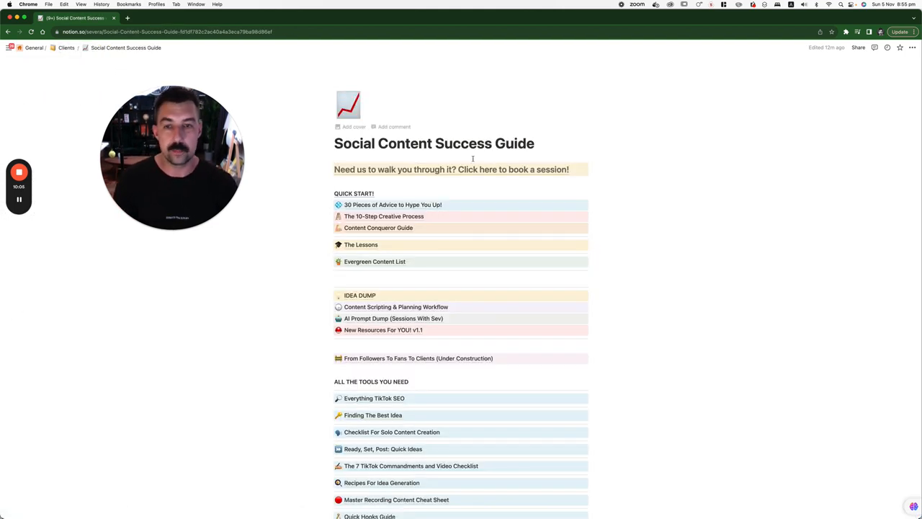
pyautogui.scroll(-2, 473, 216)
pyautogui.click(396, 209)
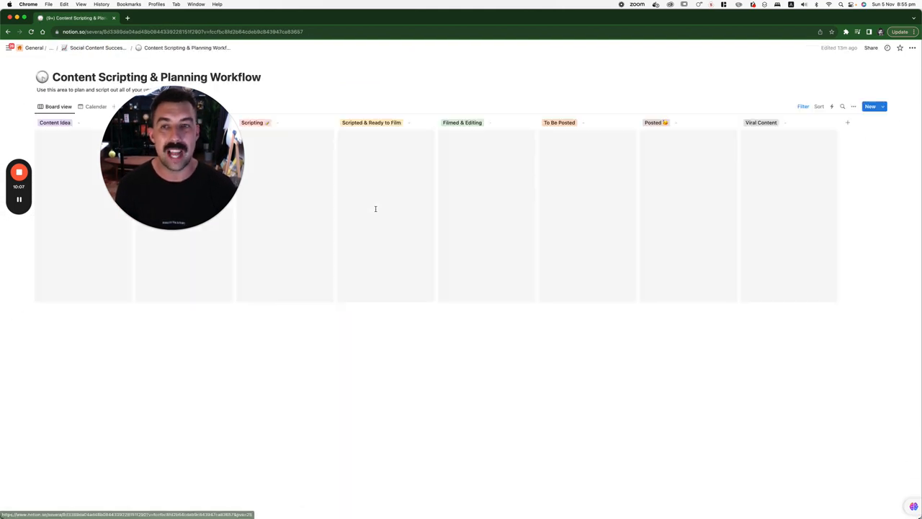
pyautogui.moveTo(173, 159); pyautogui.dragTo(475, 410)
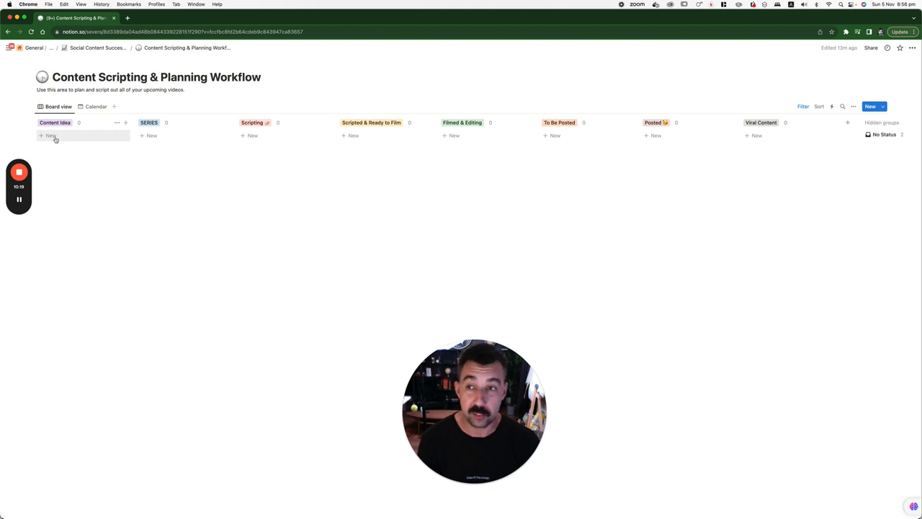
# Add a new card to Content Idea, open its page and fill it from the Template template
pyautogui.click(47, 136)
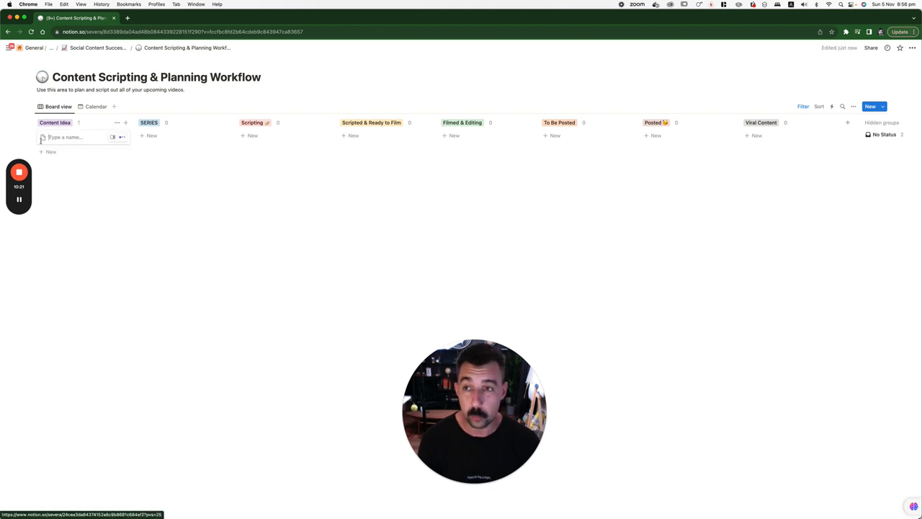
pyautogui.click(112, 137)
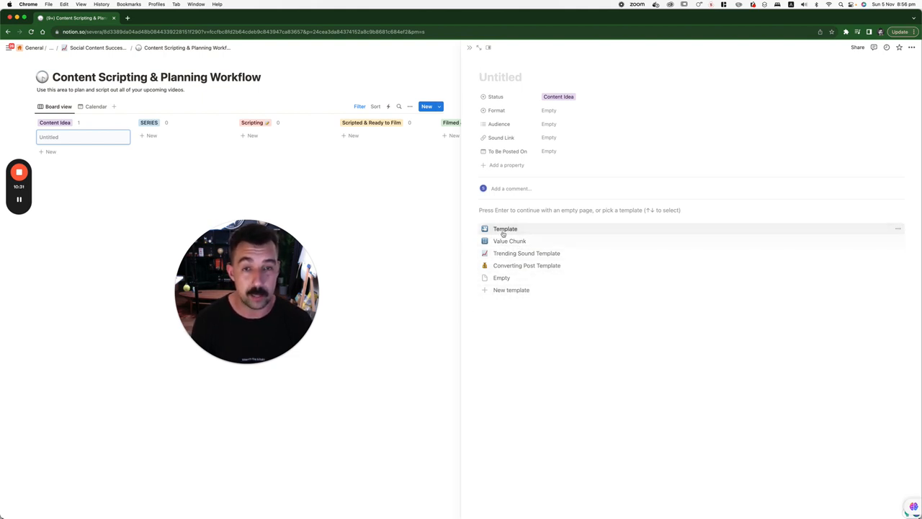
pyautogui.click(505, 228)
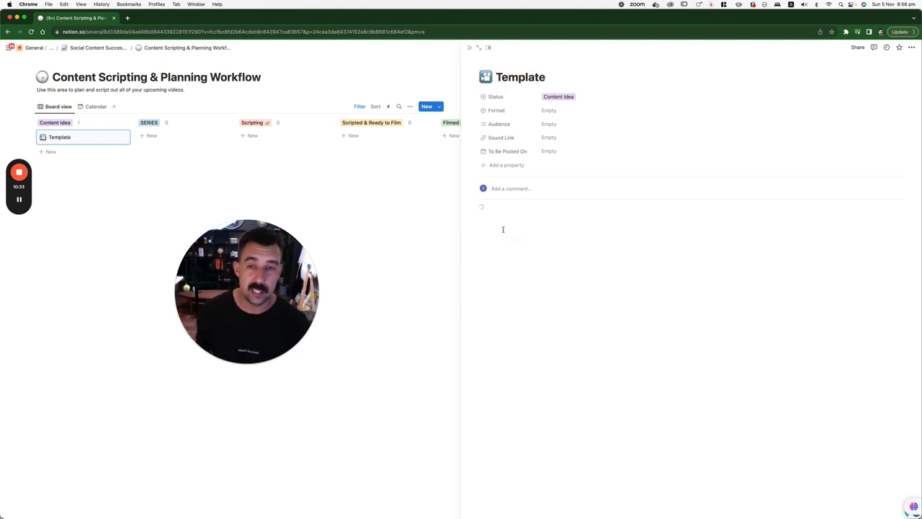
# Step through the empty blocks under the hook, WTA, Hashtags, Caption and Other headings
pyautogui.click(513, 247)
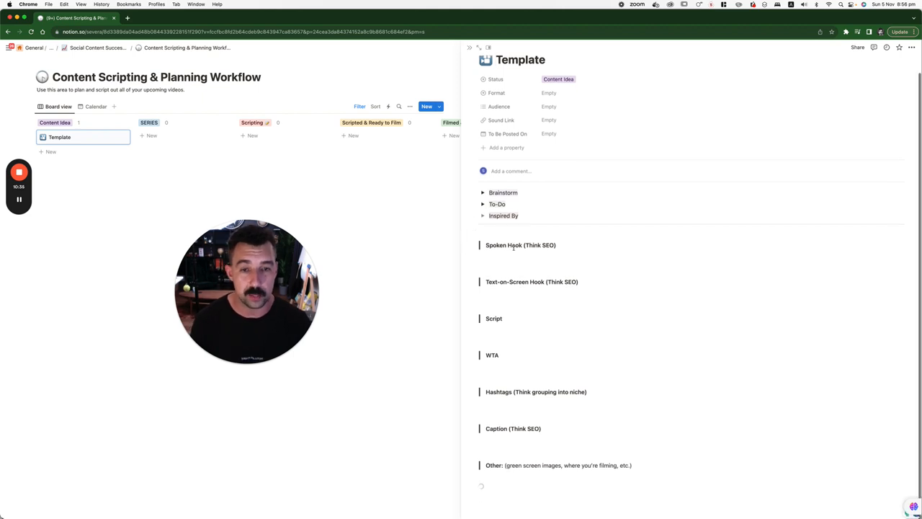
pyautogui.click(524, 305)
pyautogui.click(513, 333)
pyautogui.click(498, 373)
pyautogui.moveTo(512, 409)
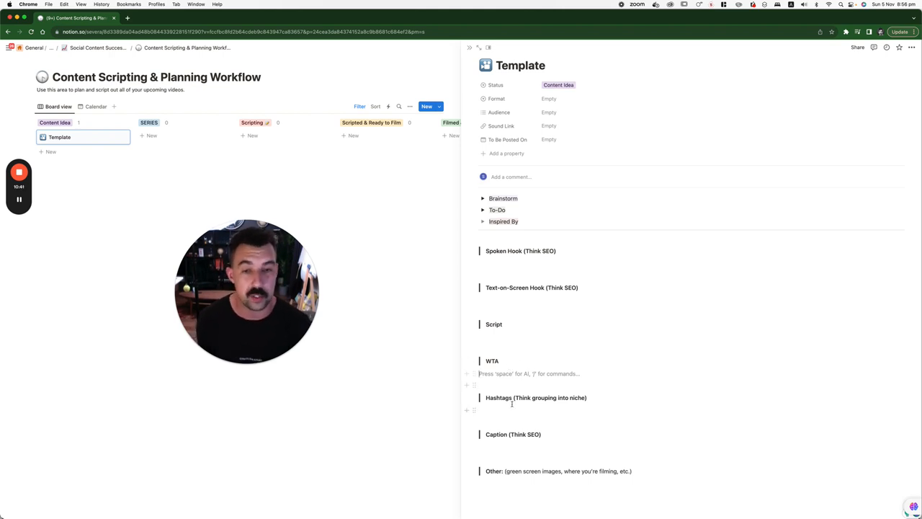
pyautogui.click(524, 410)
pyautogui.click(504, 446)
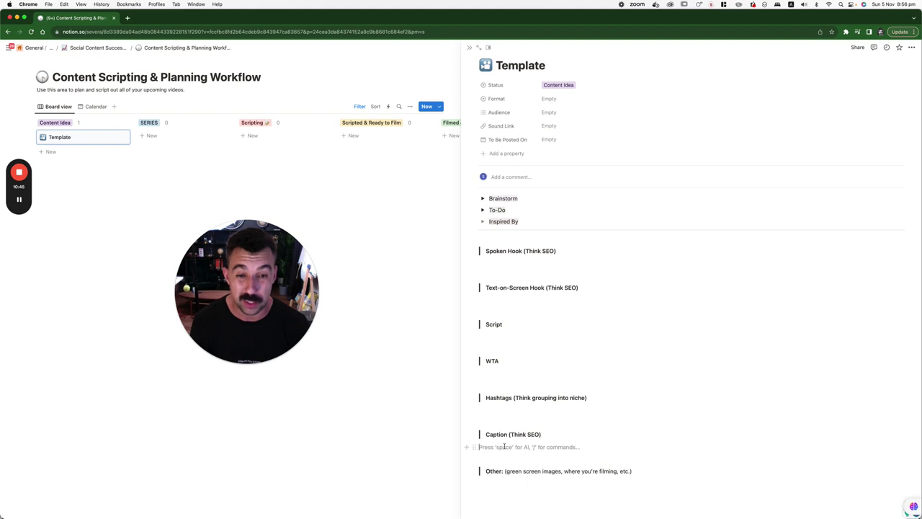
pyautogui.click(526, 485)
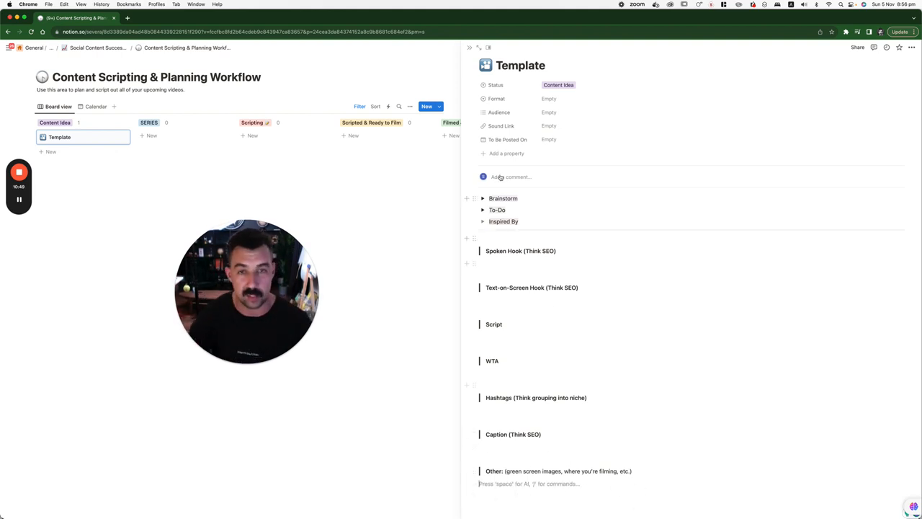
# Expand and collapse the Brainstorm, To-Do and Inspired By toggles
pyautogui.click(484, 198)
pyautogui.click(482, 216)
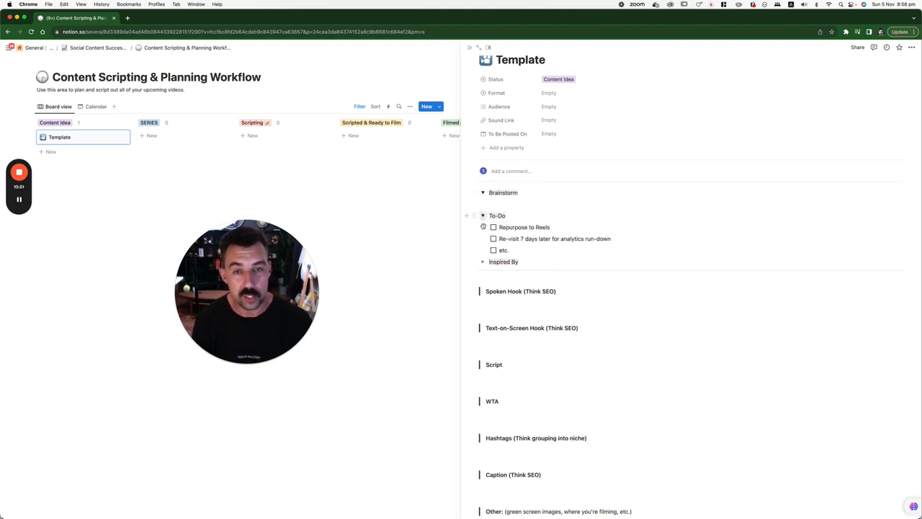
pyautogui.click(484, 262)
pyautogui.click(484, 263)
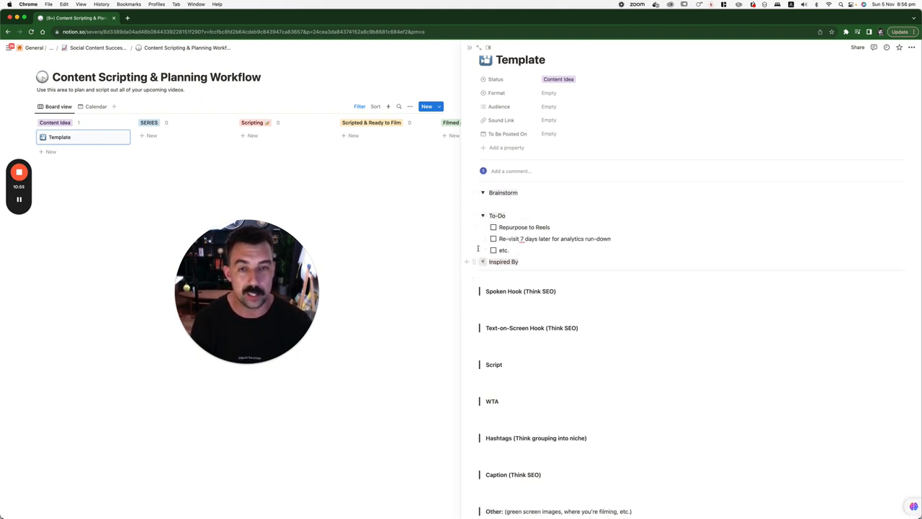
pyautogui.click(483, 216)
pyautogui.click(483, 192)
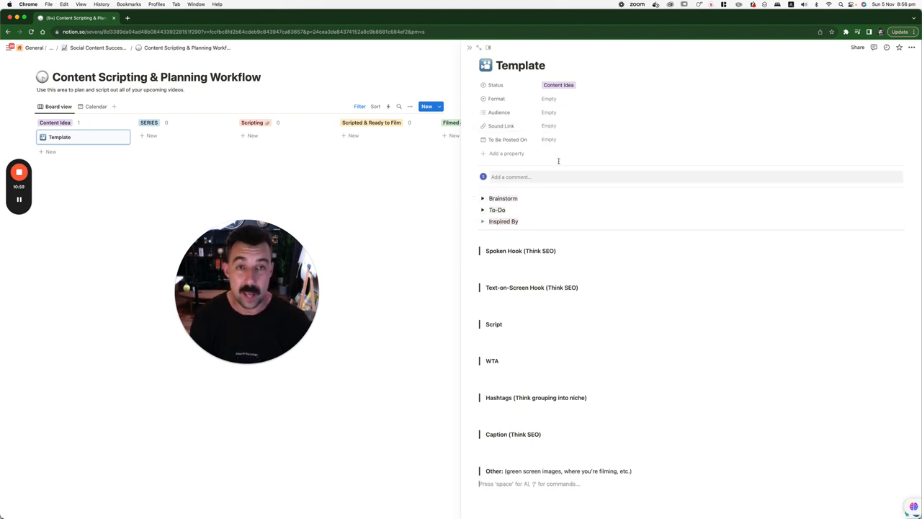
# Point out the spaces under Spoken Hook, Text-on-Screen Hook and Script
pyautogui.click(535, 263)
pyautogui.click(528, 301)
pyautogui.click(527, 337)
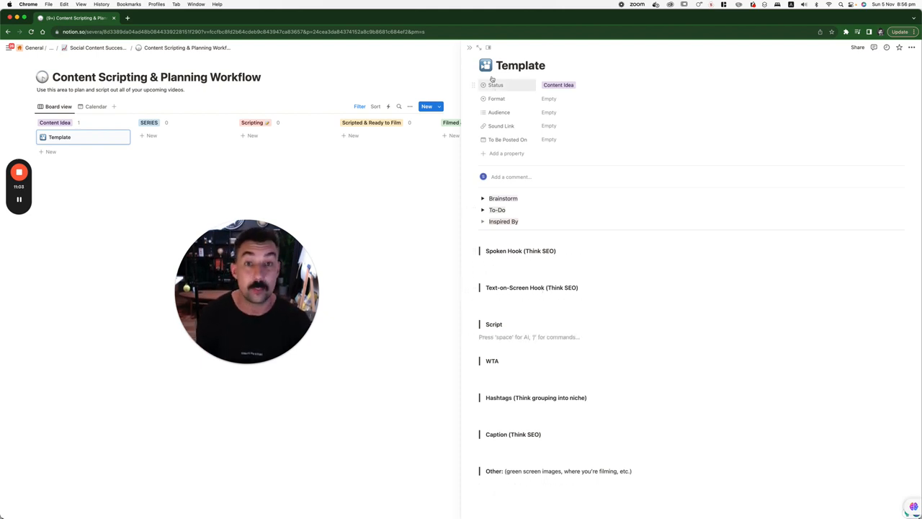
# Drag the Template card through every stage to Viral Content and back to Content Idea, then go up to the guide
pyautogui.click(470, 48)
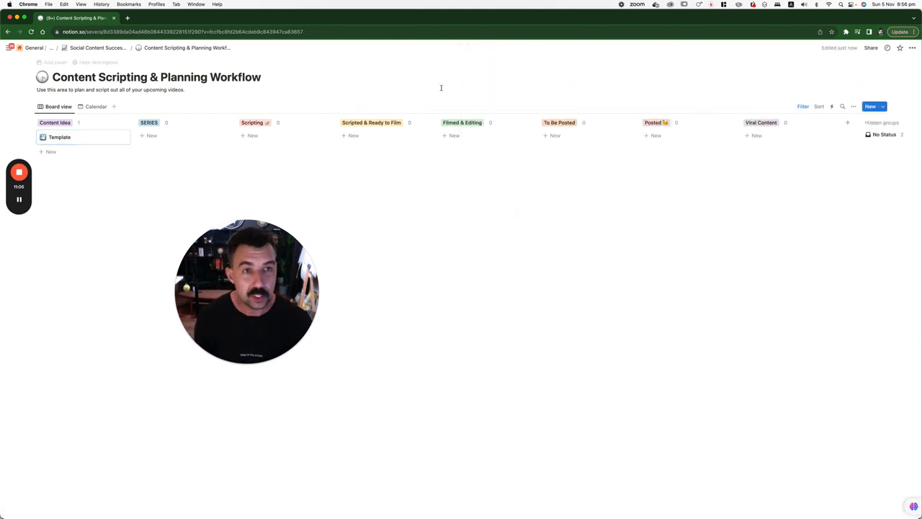
pyautogui.moveTo(78, 137); pyautogui.dragTo(375, 139)
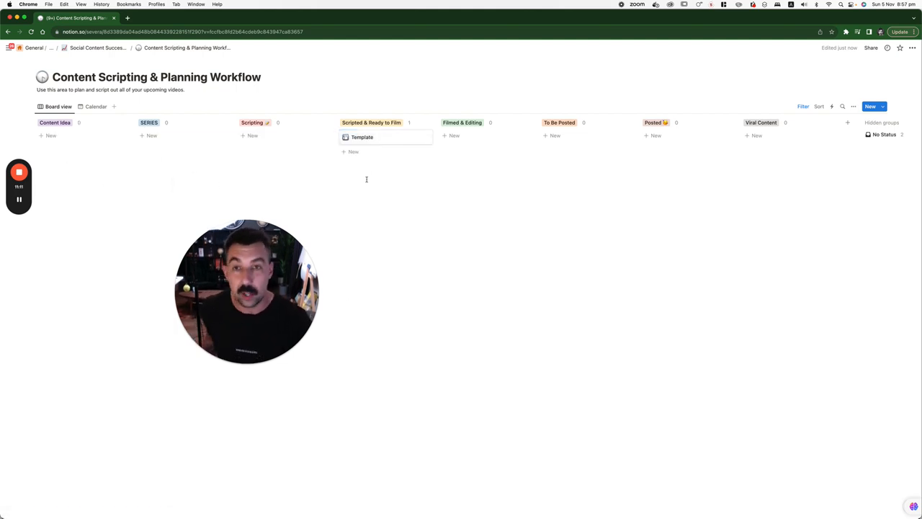
pyautogui.moveTo(673, 137)
pyautogui.moveTo(375, 137)
pyautogui.moveTo(375, 137); pyautogui.dragTo(663, 141)
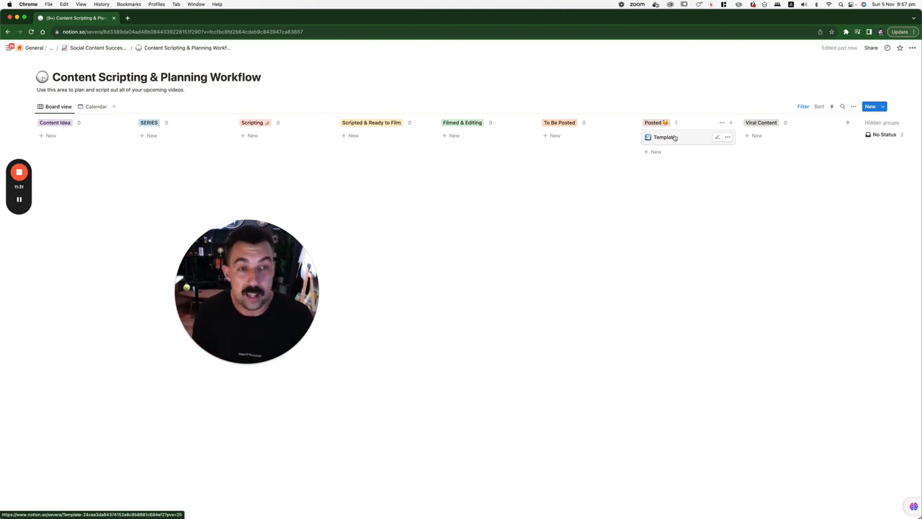
pyautogui.moveTo(692, 137); pyautogui.dragTo(780, 140)
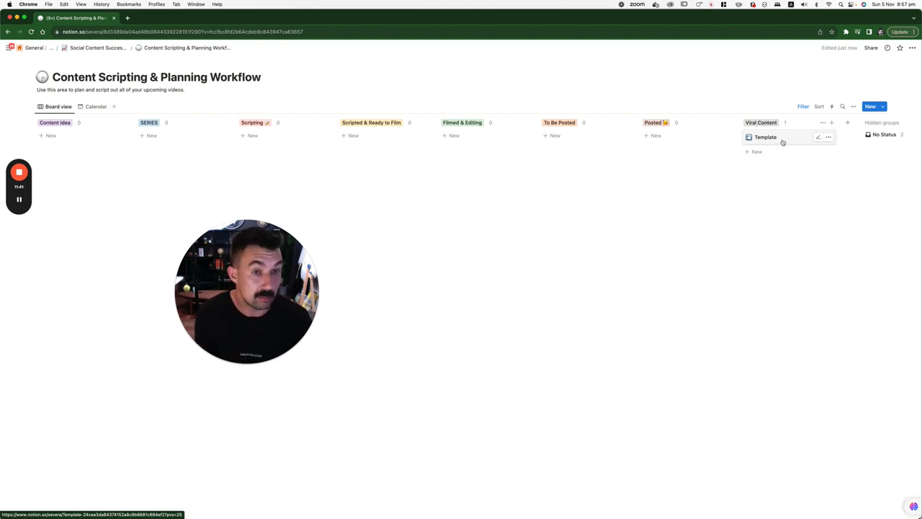
pyautogui.moveTo(783, 141); pyautogui.dragTo(65, 138)
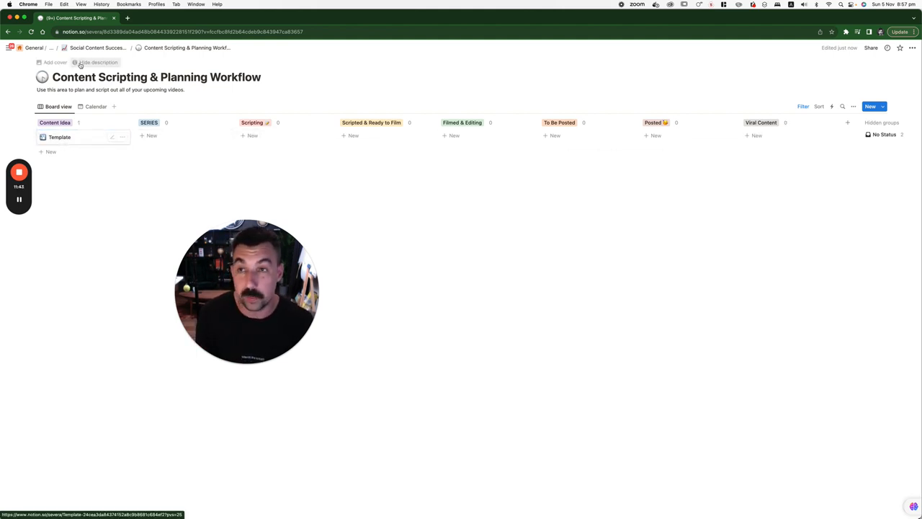
pyautogui.click(95, 48)
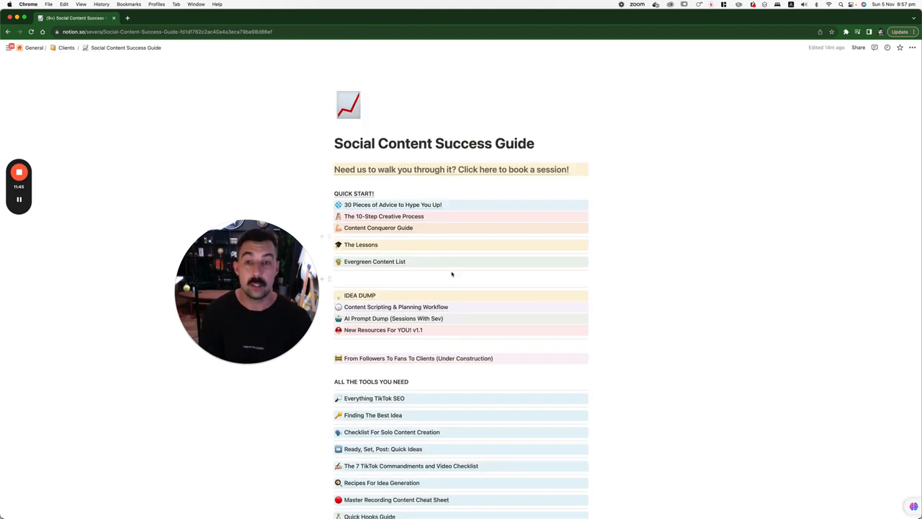
pyautogui.scroll(-2, 404, 231)
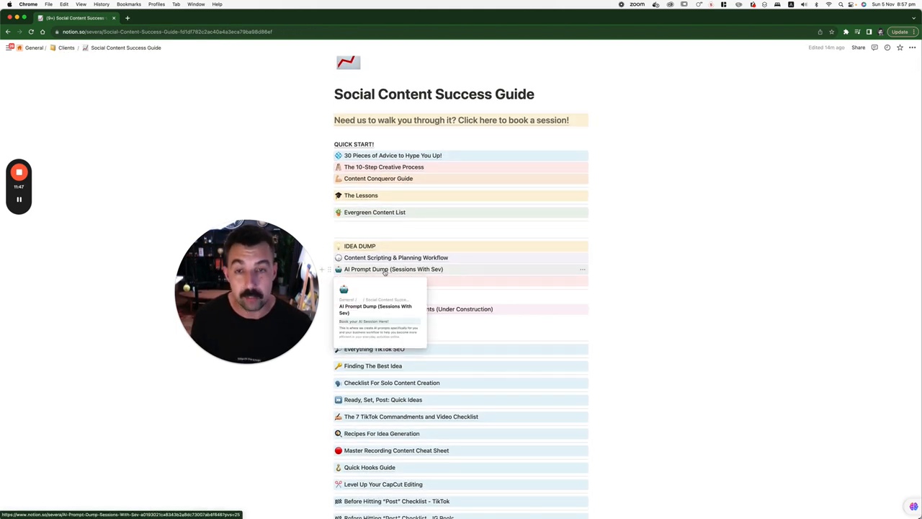
# View the AI Prompt Dump page, peek at its Calendly booking link and close that tab
pyautogui.click(384, 270)
pyautogui.moveTo(246, 292); pyautogui.dragTo(190, 258)
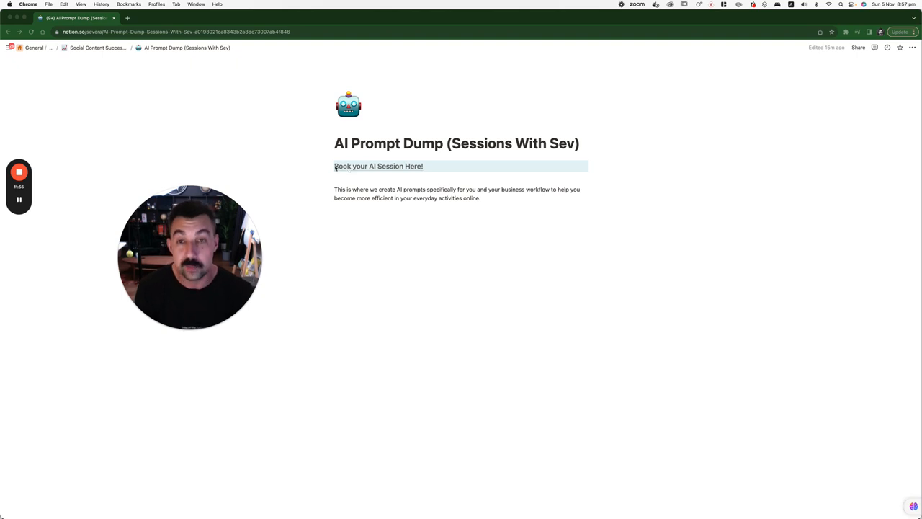
pyautogui.moveTo(378, 166)
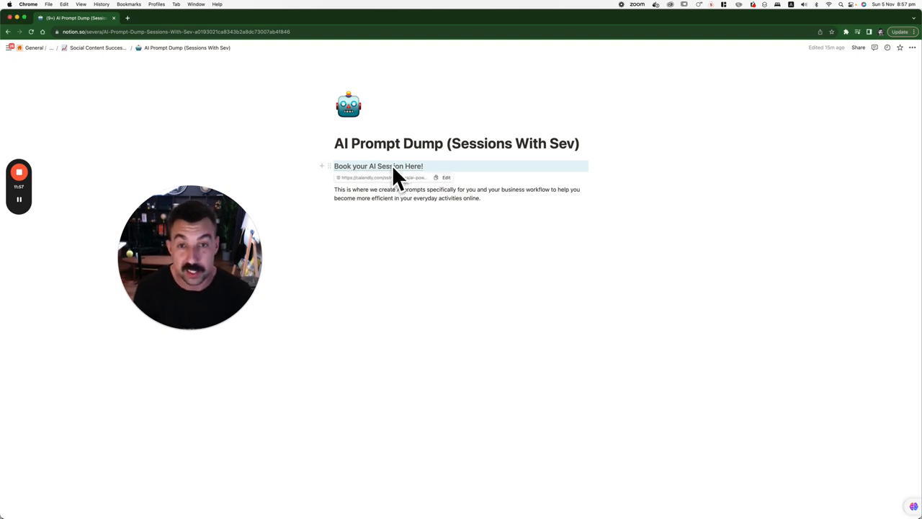
pyautogui.click(394, 166)
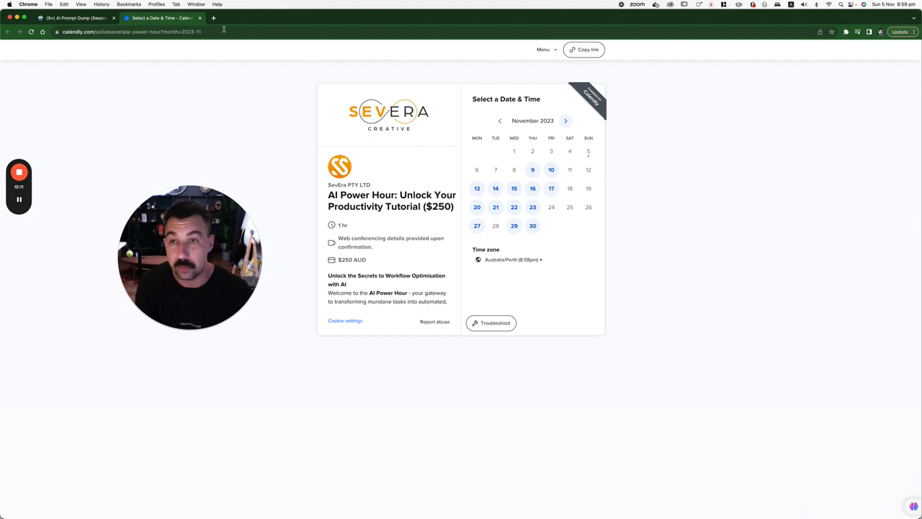
pyautogui.click(201, 17)
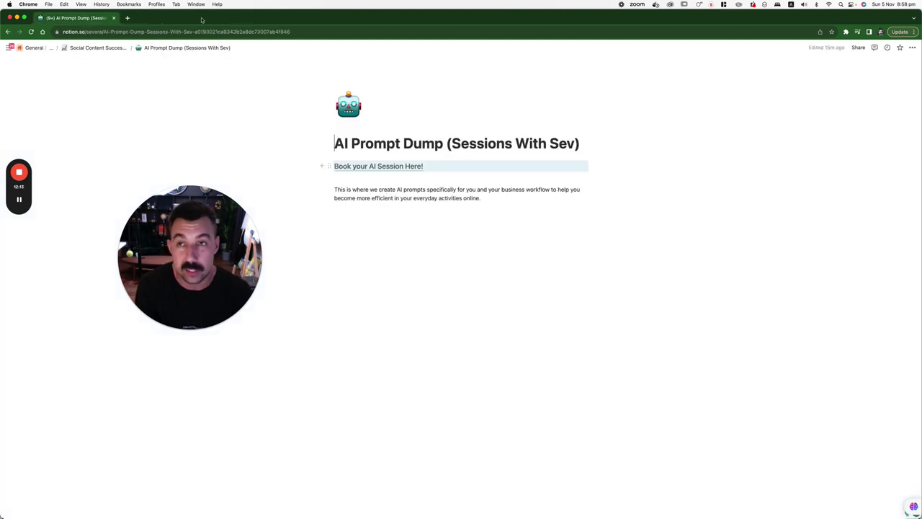
# Look over New Resources For YOU! v1.1 and its last-updated date, then return to the guide
pyautogui.click(97, 48)
pyautogui.moveTo(410, 187)
pyautogui.click(389, 329)
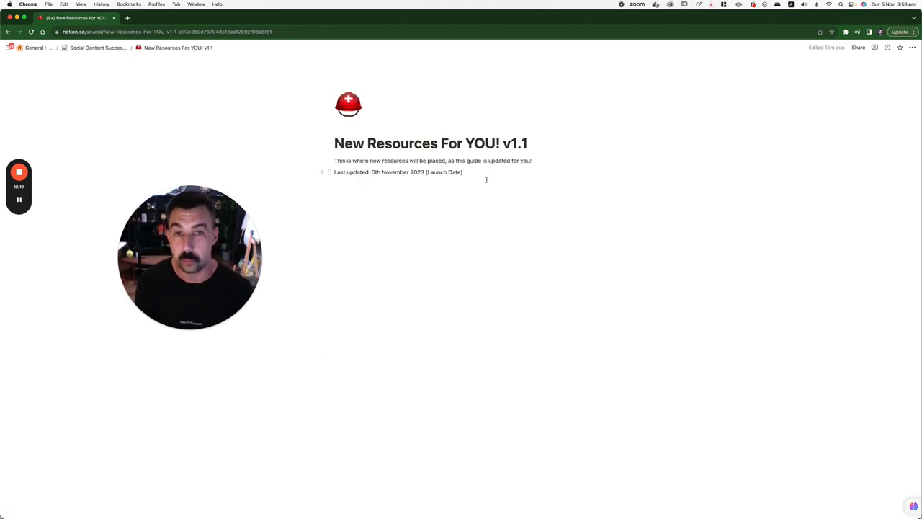
pyautogui.moveTo(485, 172); pyautogui.dragTo(333, 172)
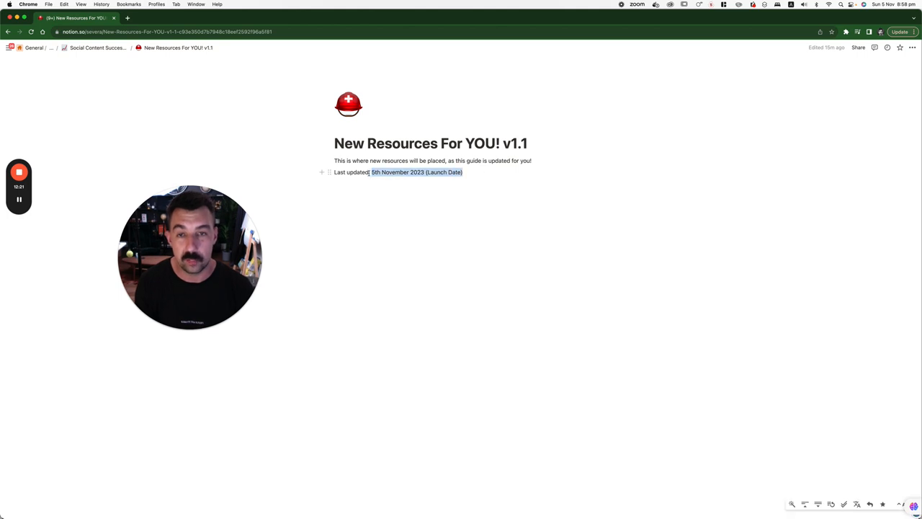
pyautogui.click(411, 235)
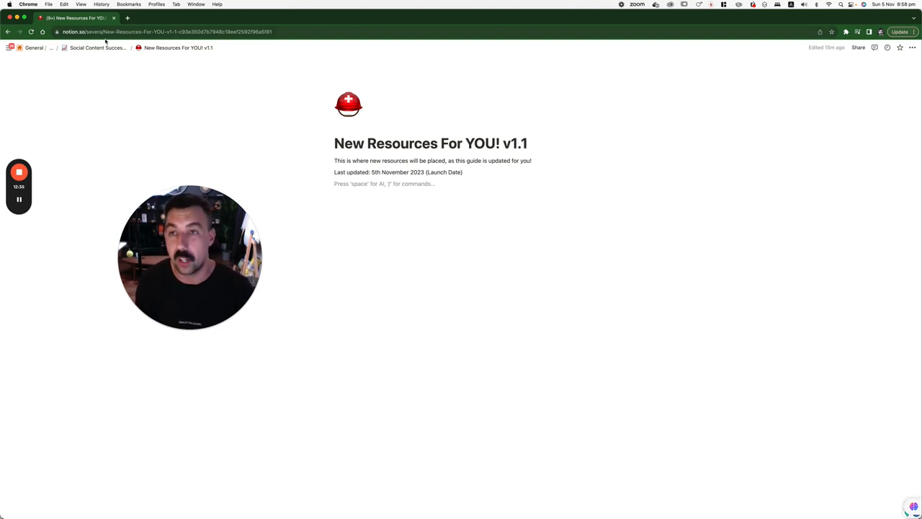
pyautogui.click(96, 48)
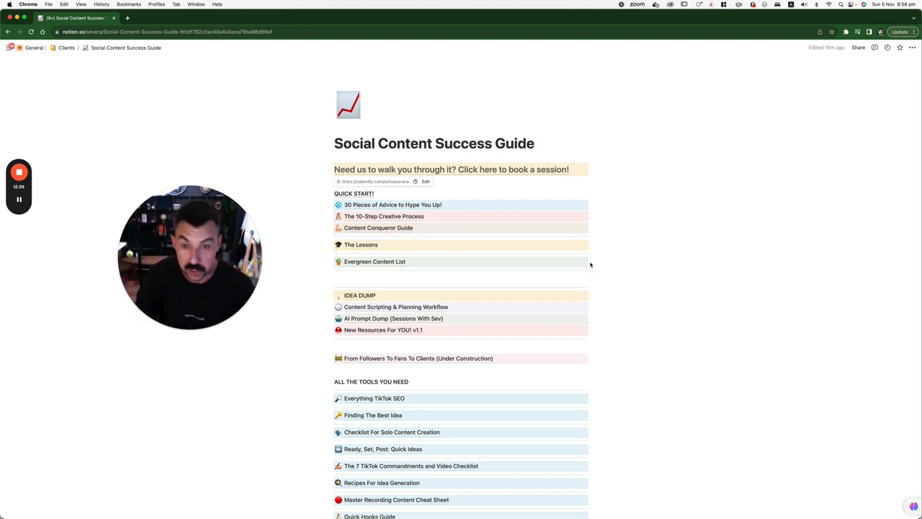
pyautogui.scroll(-5, 590, 266)
pyautogui.scroll(-3, 449, 307)
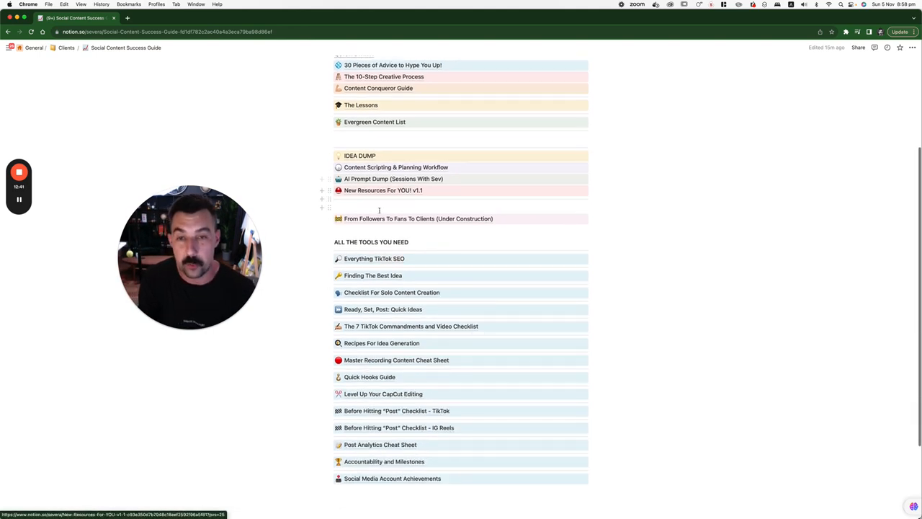
# Glance at From Followers To Fans To Clients and return to the Social Content Success Guide
pyautogui.click(380, 220)
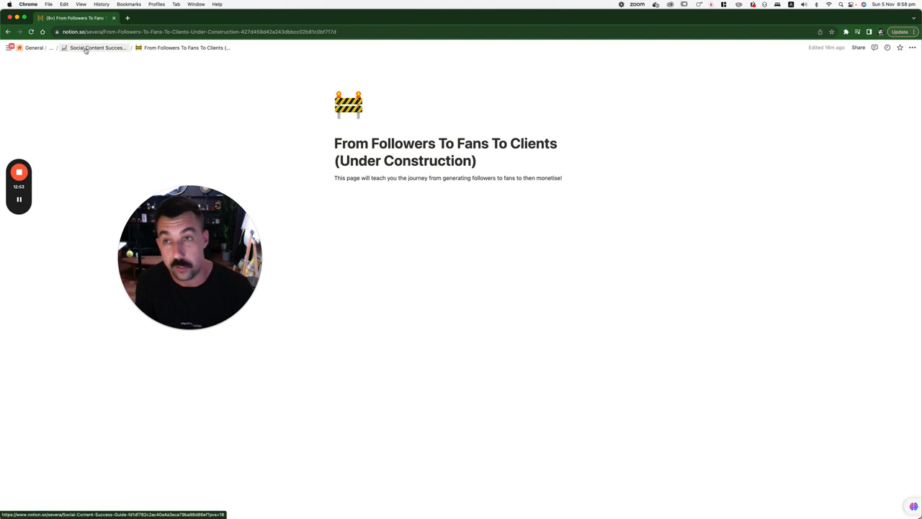
pyautogui.click(97, 48)
pyautogui.scroll(-4, 454, 287)
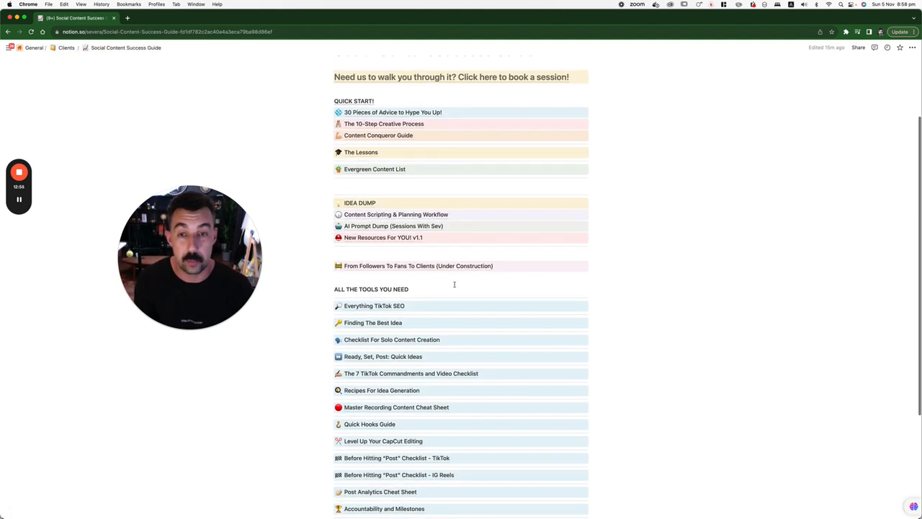
pyautogui.scroll(-3, 455, 287)
pyautogui.scroll(-3, 455, 286)
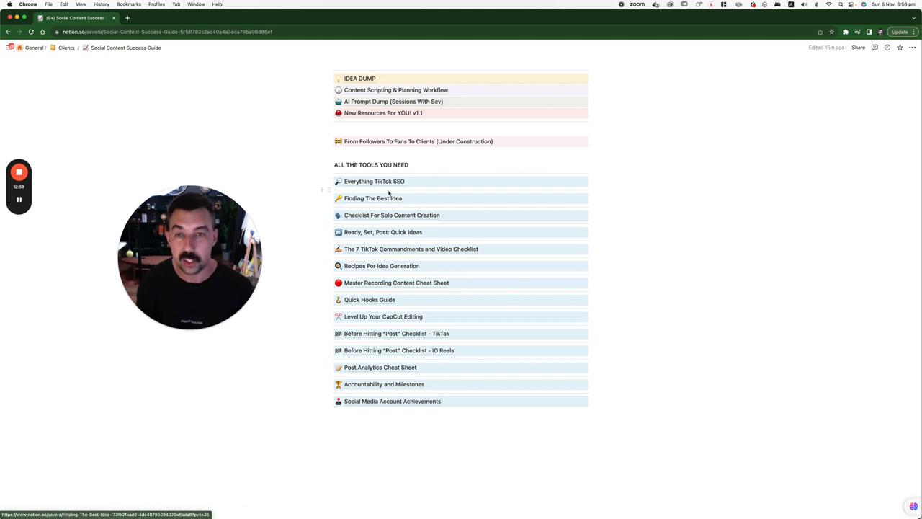
# Scroll through Everything TikTok SEO and return to the Social Content Success Guide
pyautogui.click(389, 181)
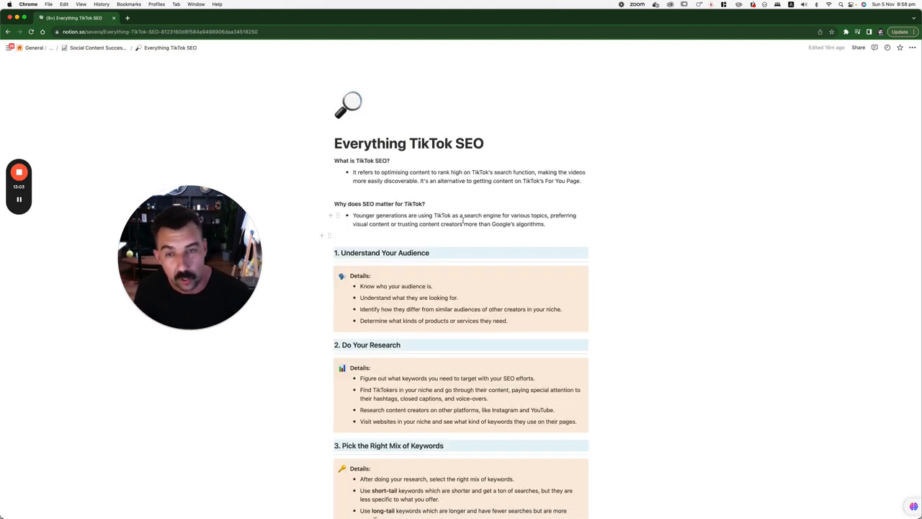
pyautogui.scroll(-4, 409, 214)
pyautogui.scroll(-4, 409, 213)
pyautogui.scroll(-3, 409, 214)
pyautogui.scroll(-3, 410, 213)
pyautogui.scroll(-3, 409, 213)
pyautogui.scroll(-3, 409, 213)
pyautogui.scroll(-3, 409, 213)
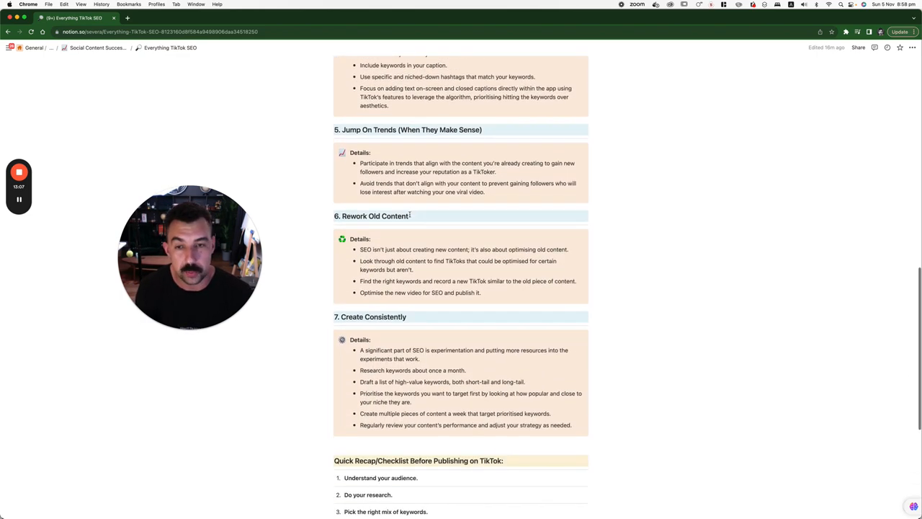
pyautogui.scroll(-2, 409, 213)
pyautogui.scroll(-2, 409, 214)
pyautogui.scroll(-1, 409, 214)
pyautogui.scroll(4, 409, 214)
pyautogui.scroll(4, 410, 214)
pyautogui.scroll(5, 409, 214)
pyautogui.scroll(4, 409, 214)
pyautogui.scroll(1, 512, 193)
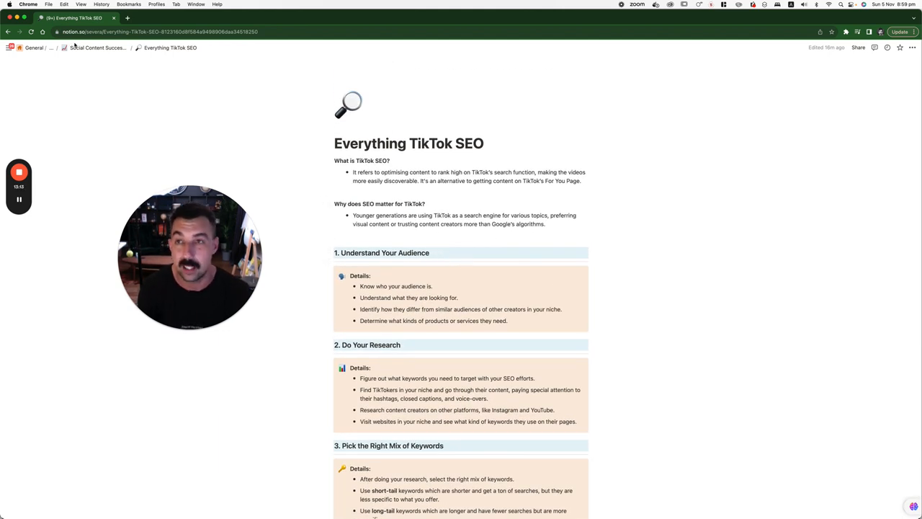
pyautogui.click(97, 47)
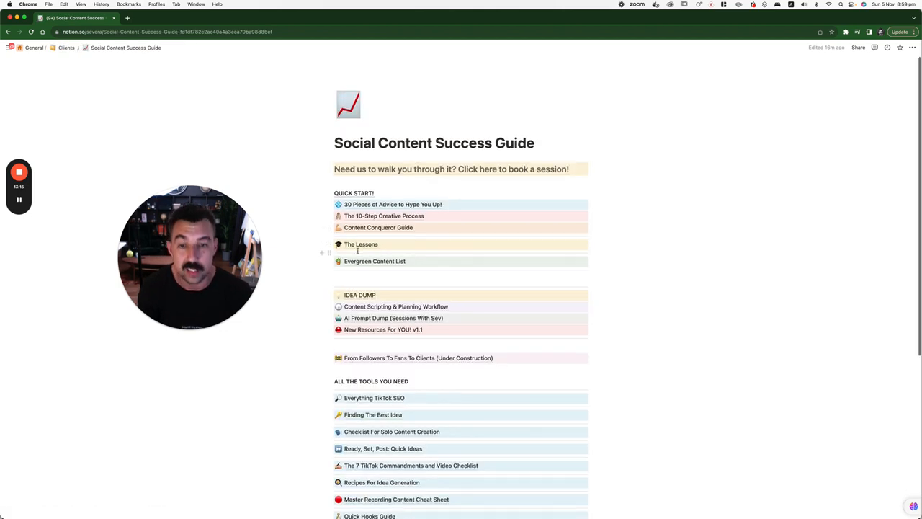
pyautogui.scroll(-1, 358, 252)
pyautogui.scroll(-1, 358, 253)
# On Finding The Best Idea, correct the second formula question to 'possible/feasible'
pyautogui.click(374, 311)
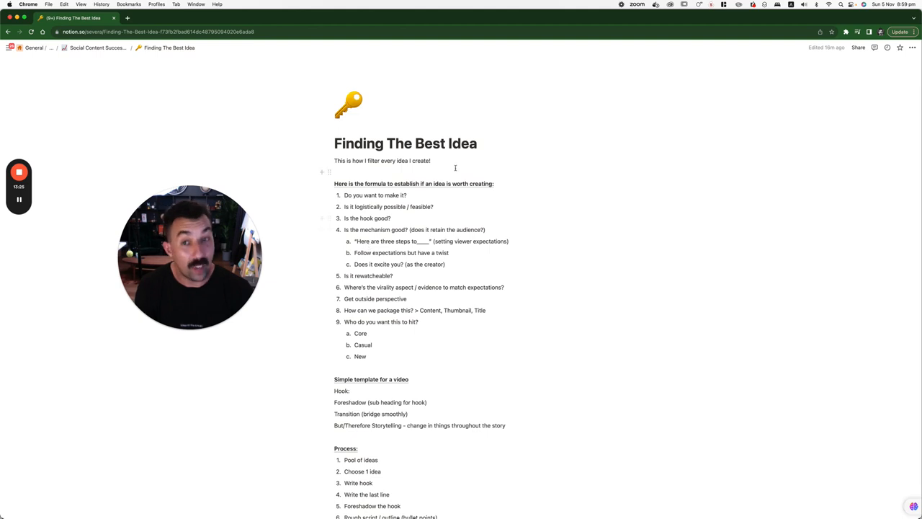
pyautogui.scroll(-2, 428, 211)
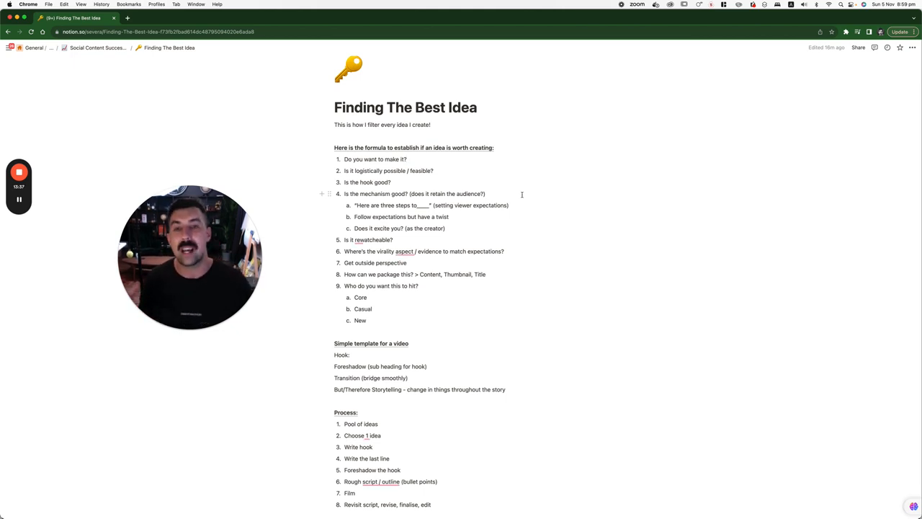
pyautogui.click(482, 172)
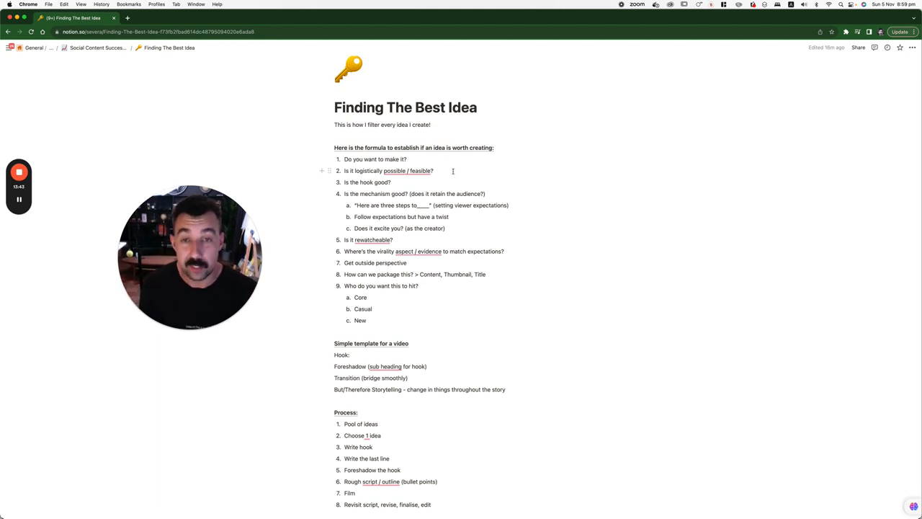
pyautogui.moveTo(435, 171); pyautogui.dragTo(344, 170)
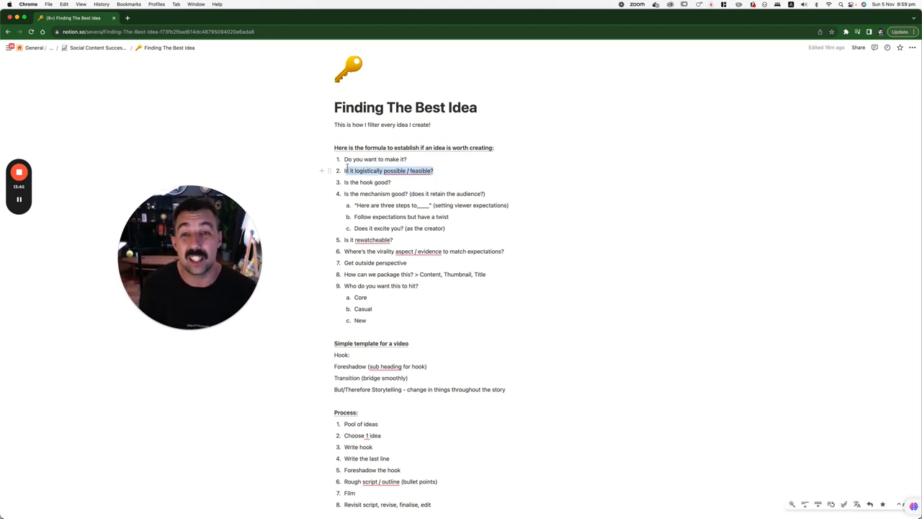
pyautogui.click(504, 216)
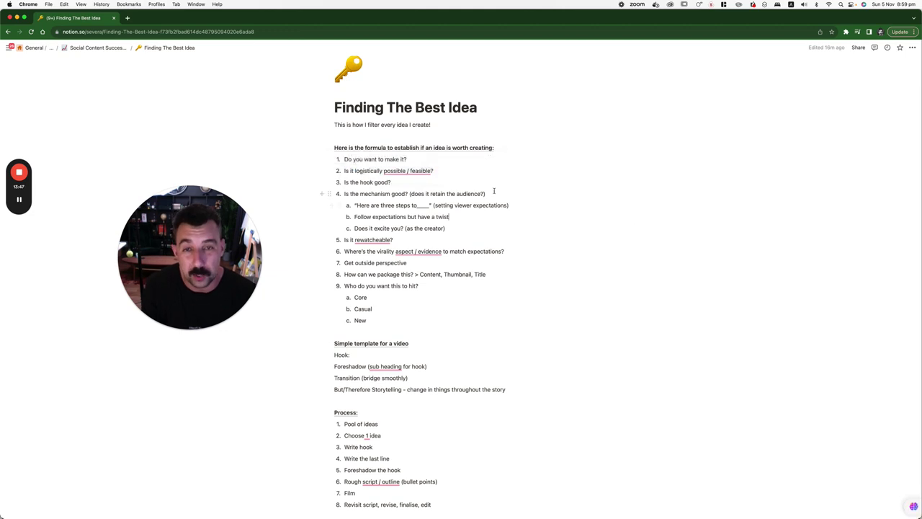
pyautogui.rightClick(407, 170)
pyautogui.click(414, 191)
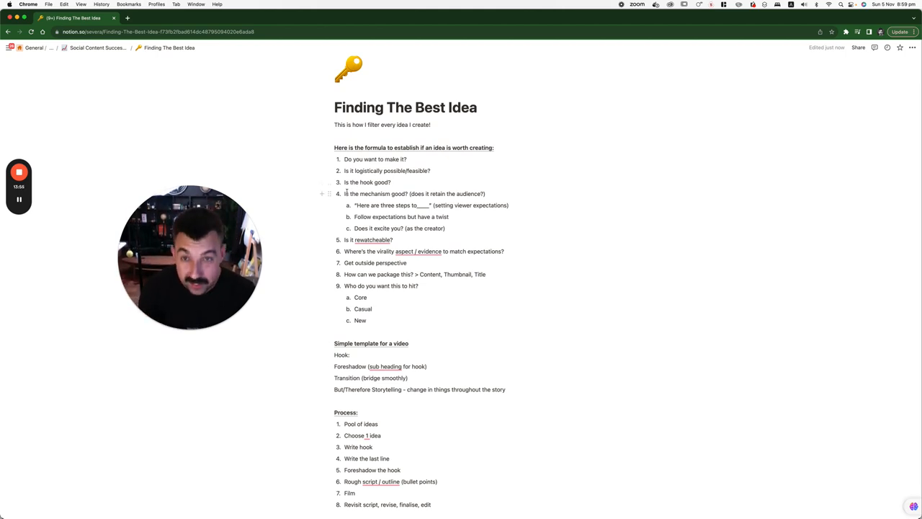
# Correct 'rewatcheable' to 'rewatchable' and item 6 to 'aspect/evidence'
pyautogui.moveTo(344, 194); pyautogui.dragTo(485, 194)
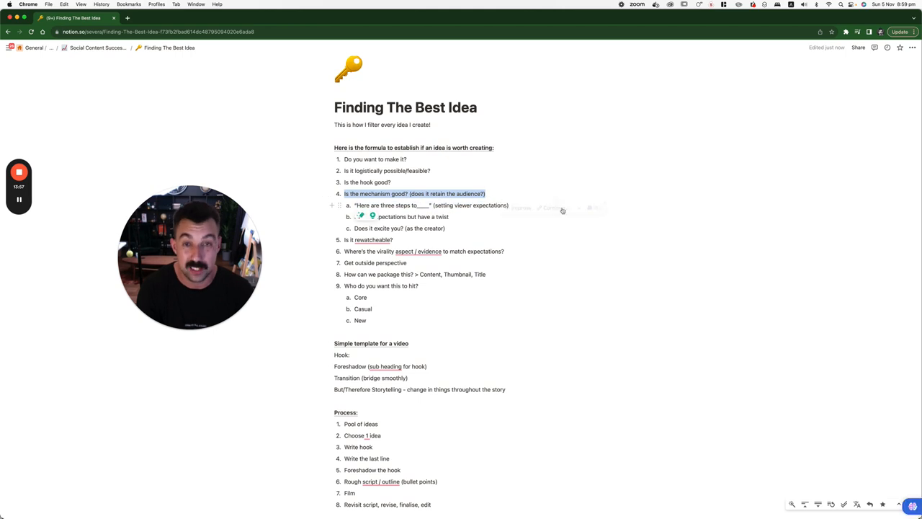
pyautogui.click(558, 221)
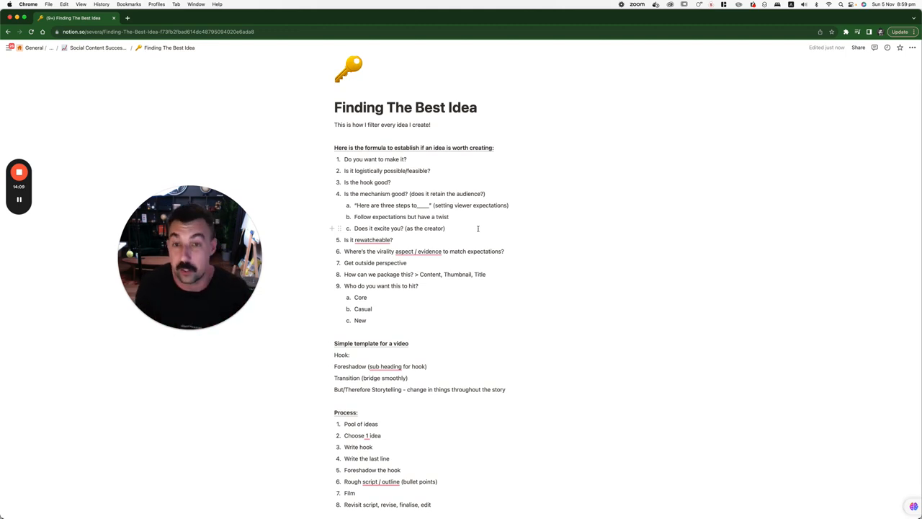
pyautogui.click(367, 240)
pyautogui.moveTo(375, 263)
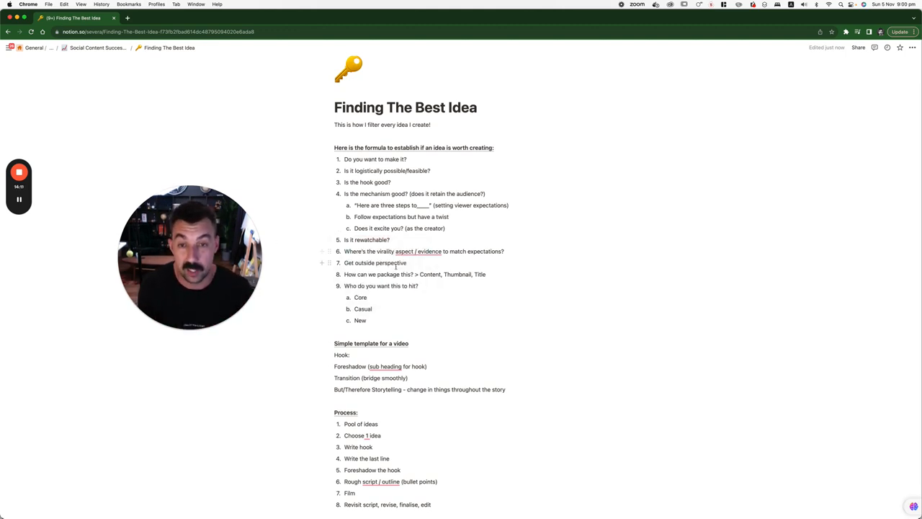
pyautogui.click(418, 251)
pyautogui.click(422, 269)
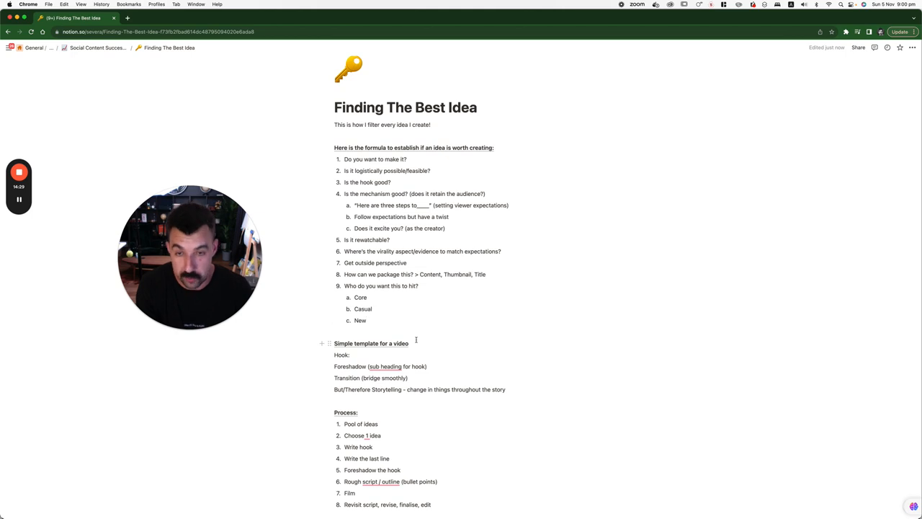
pyautogui.scroll(-3, 409, 314)
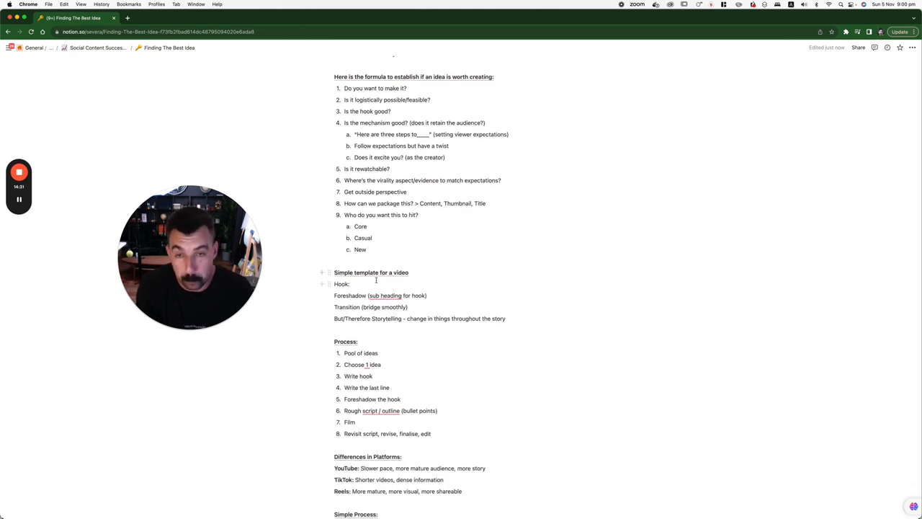
# Correct 'sub heading' to 'subheading' and step 5 to 'Rough script/outline', caret at end of step 8
pyautogui.rightClick(385, 296)
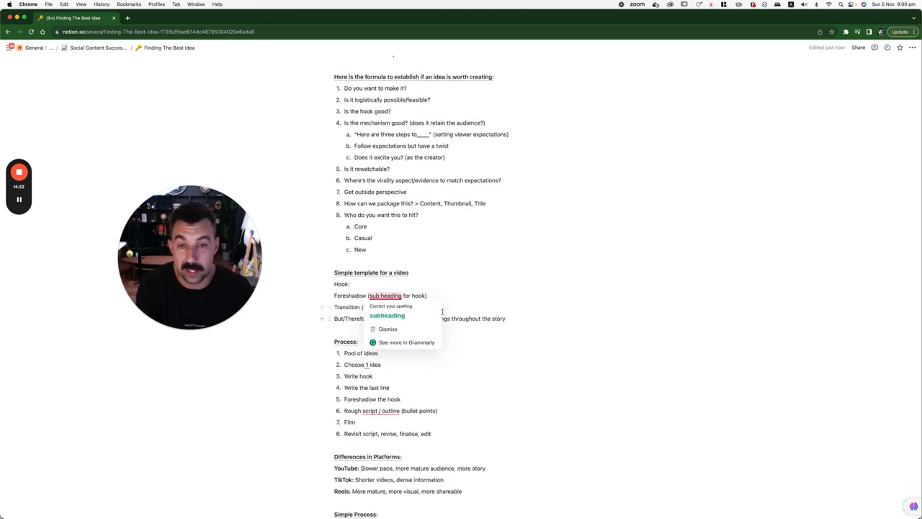
pyautogui.click(403, 312)
pyautogui.scroll(-3, 429, 312)
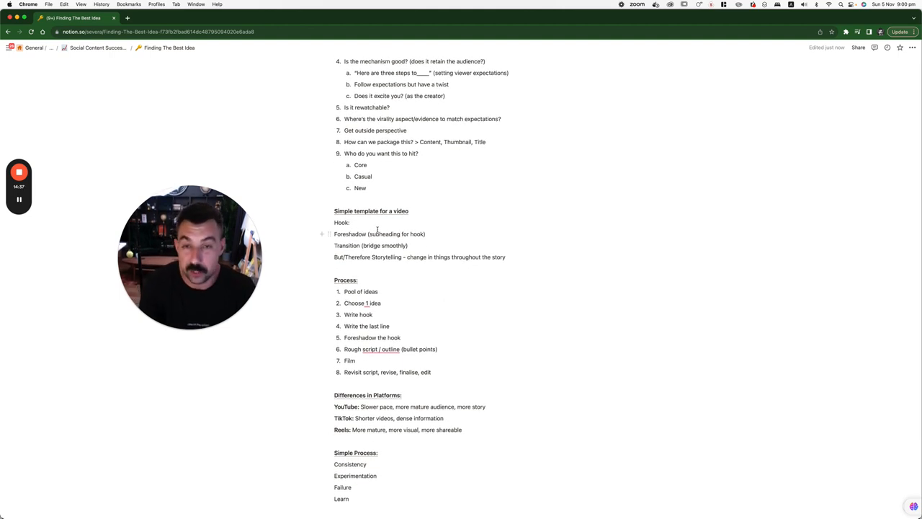
pyautogui.moveTo(453, 281)
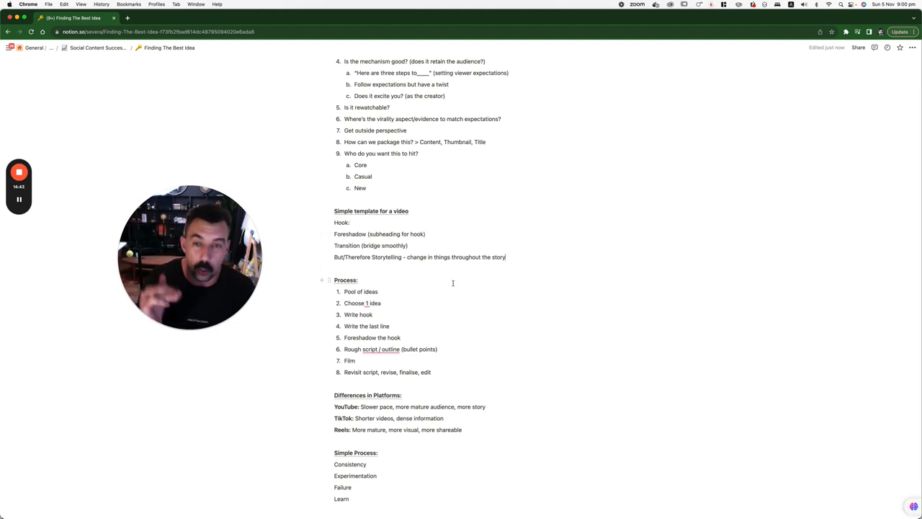
pyautogui.scroll(-2, 433, 281)
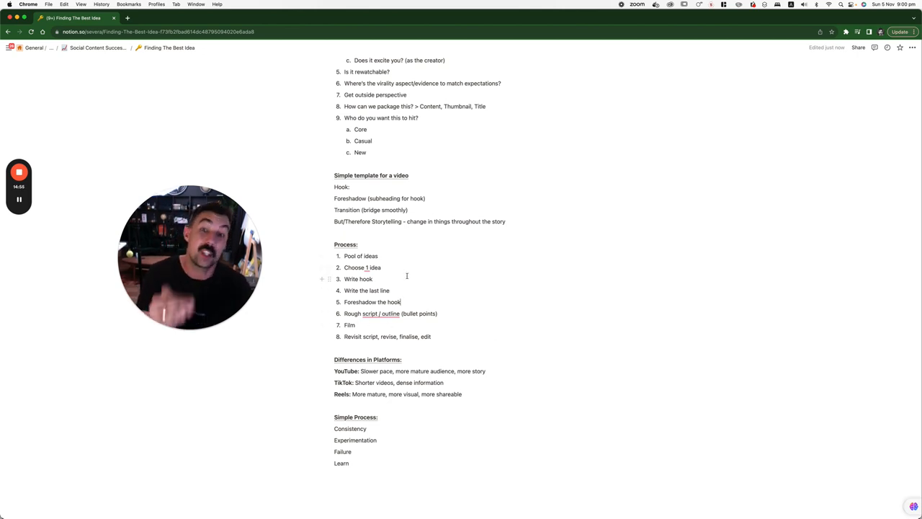
pyautogui.moveTo(455, 314); pyautogui.dragTo(334, 313)
pyautogui.click(394, 334)
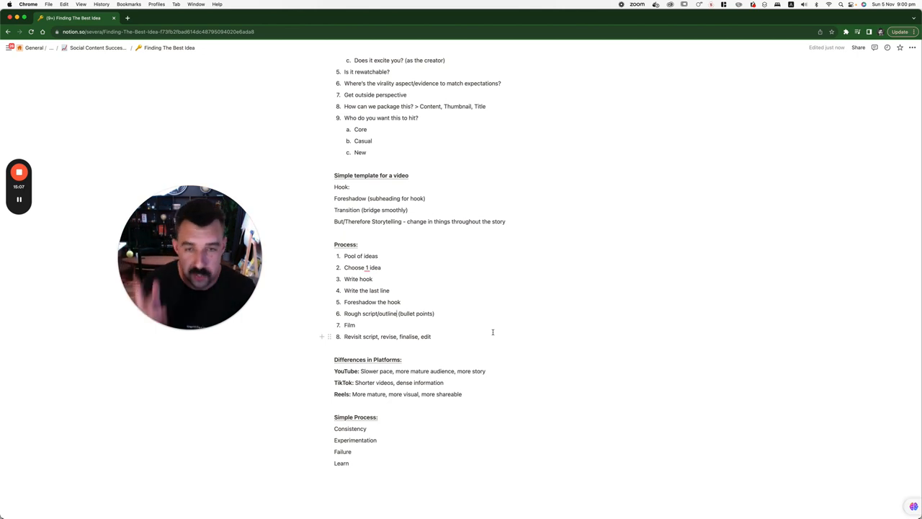
pyautogui.click(406, 325)
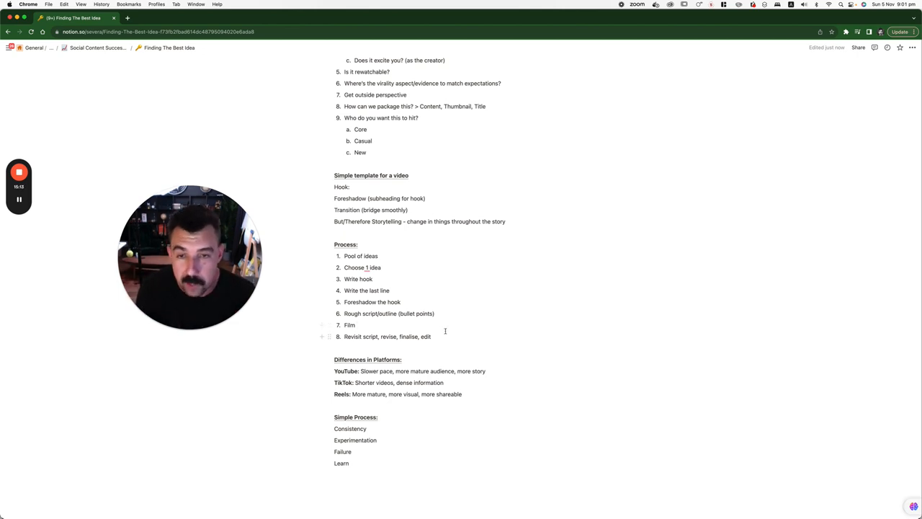
pyautogui.click(431, 337)
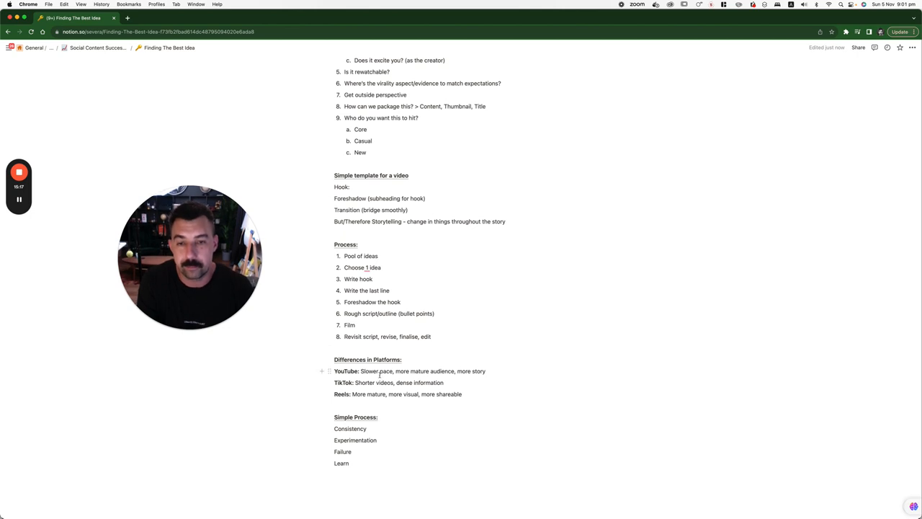
pyautogui.write(', finalise, edit')
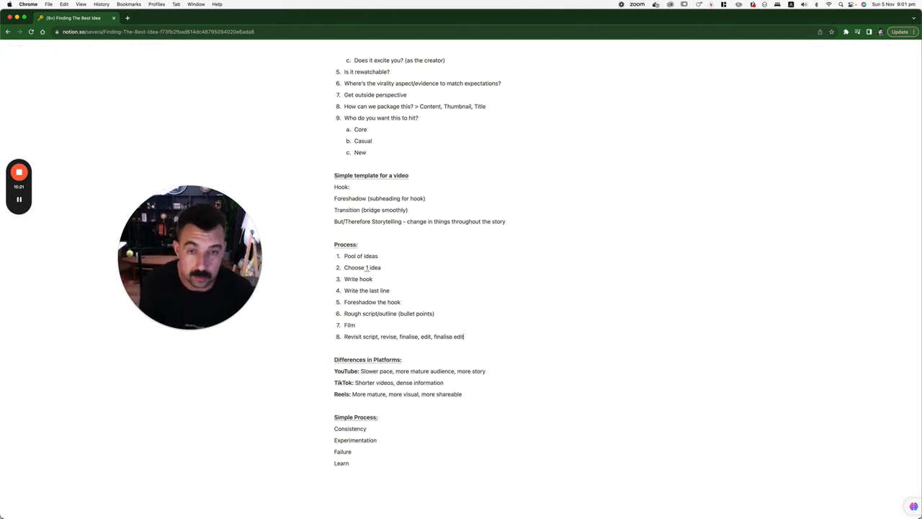
# Highlight the YouTube and TikTok lines in the Differences in Platforms section
pyautogui.click(449, 405)
pyautogui.scroll(-3, 406, 376)
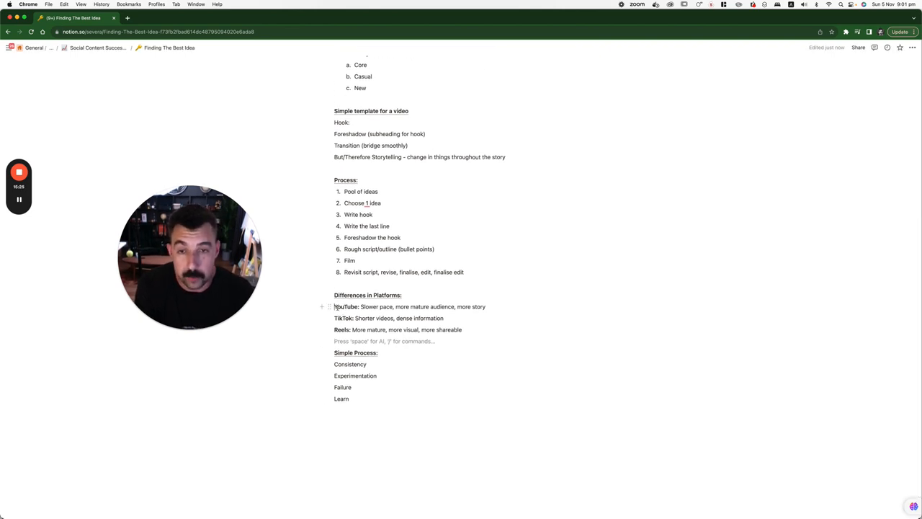
pyautogui.moveTo(334, 307); pyautogui.dragTo(517, 321)
pyautogui.click(449, 319)
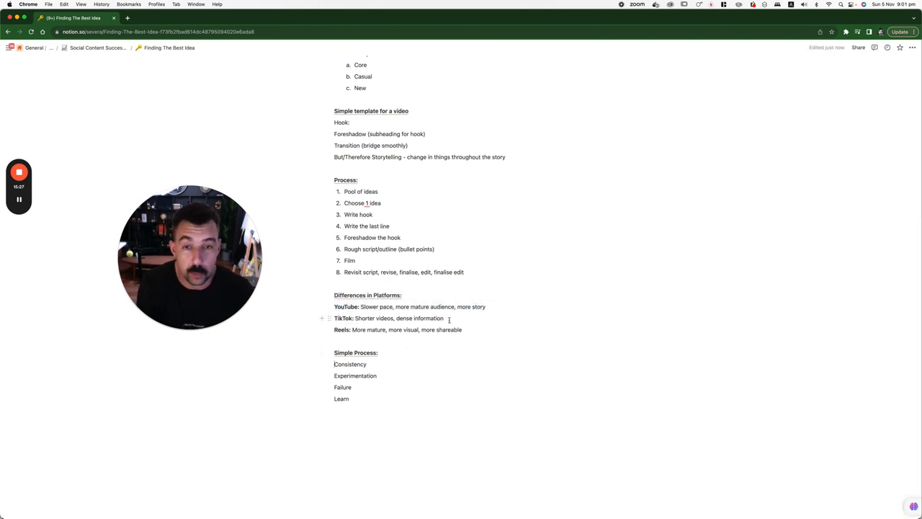
pyautogui.moveTo(451, 319); pyautogui.dragTo(334, 318)
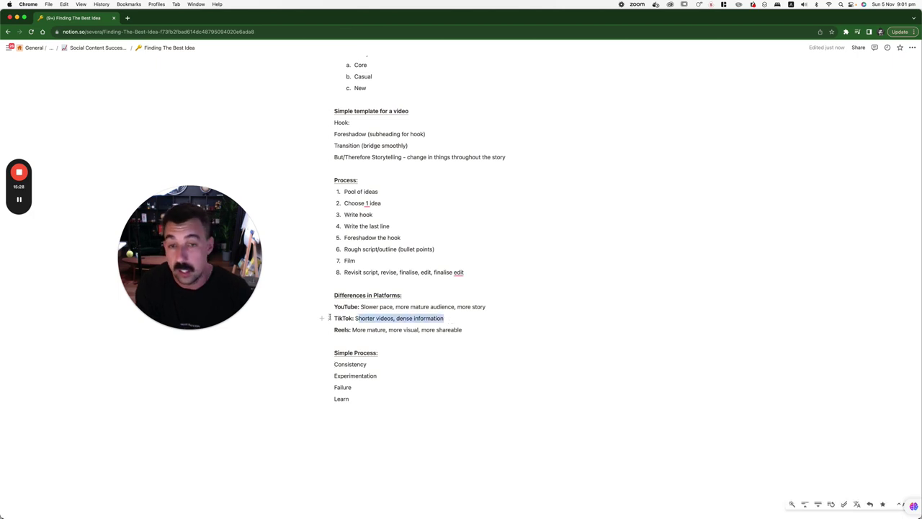
pyautogui.click(512, 399)
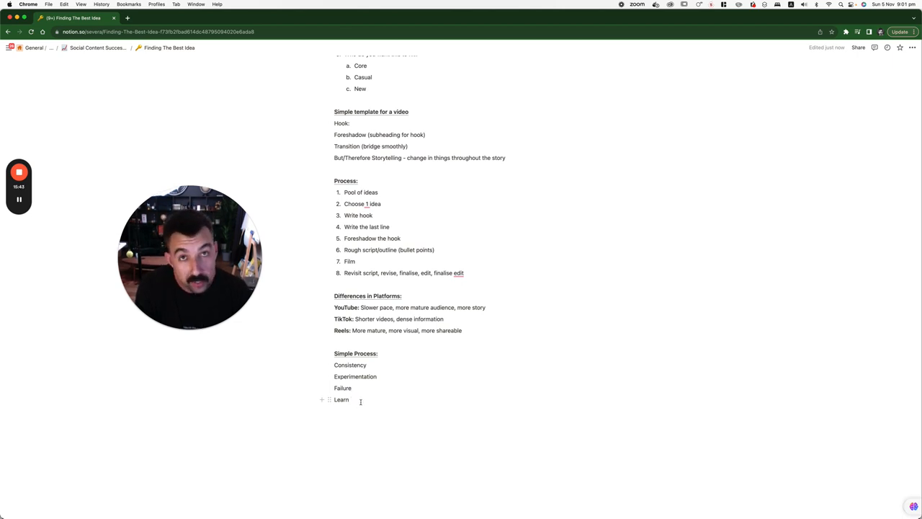
# Add an indented 'Eventually, You Succeed' line under Learn, then go up to the guide
pyautogui.press('Return')
pyautogui.write('Succeed')
pyautogui.press('Return')
pyautogui.click(333, 410)
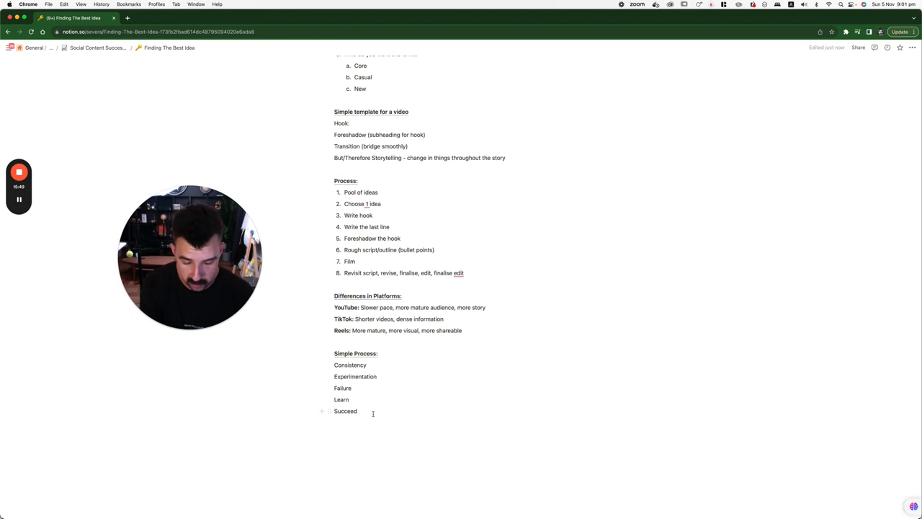
pyautogui.write('Eventually')
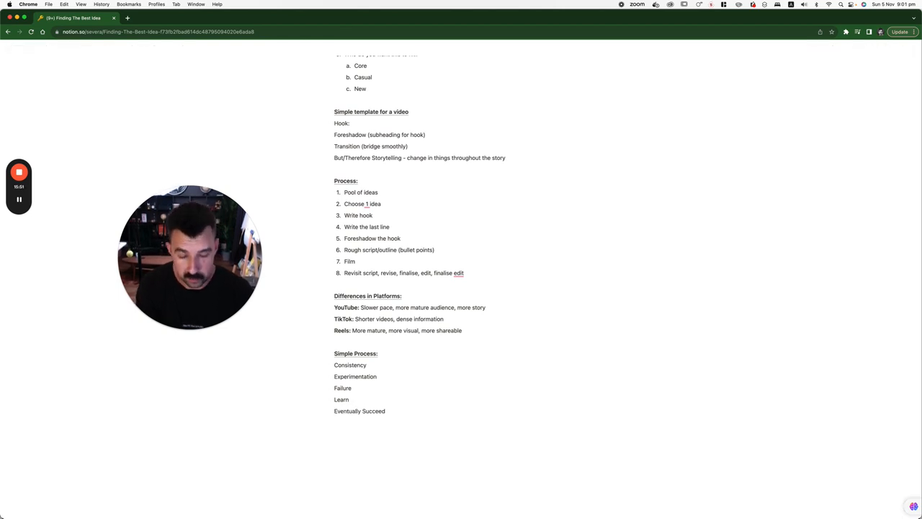
pyautogui.press('Tab')
pyautogui.write('You')
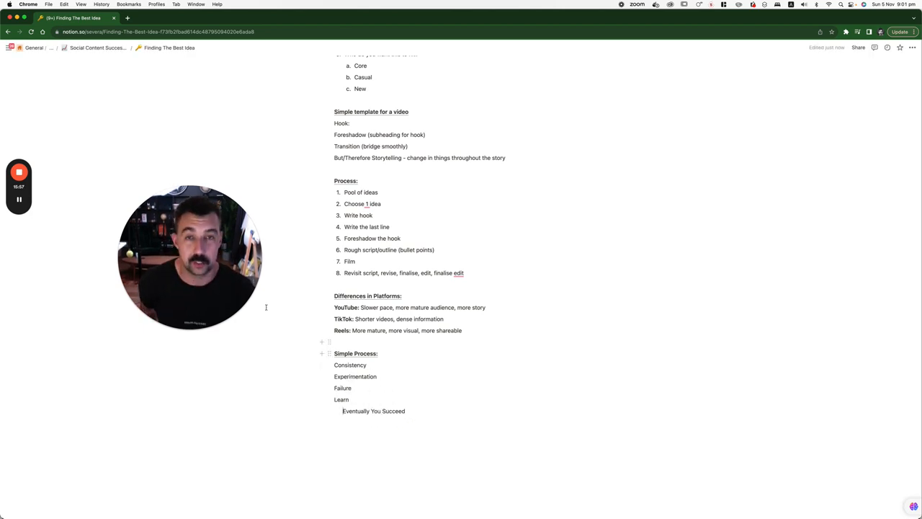
pyautogui.doubleClick(355, 411)
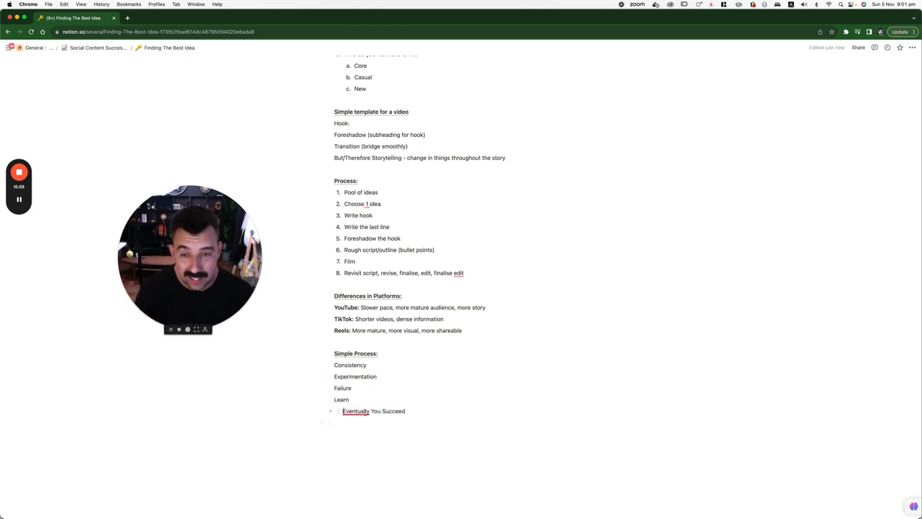
pyautogui.click(355, 411)
pyautogui.click(355, 433)
pyautogui.write(',')
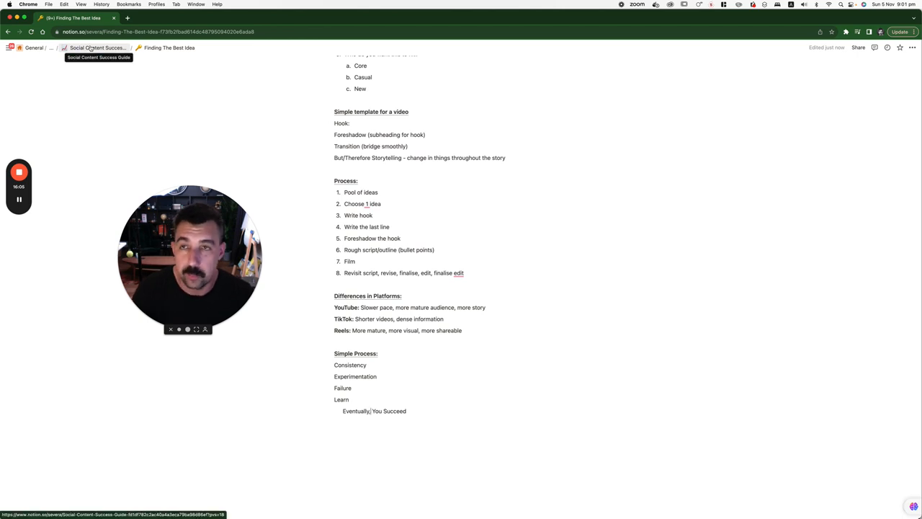
pyautogui.click(97, 47)
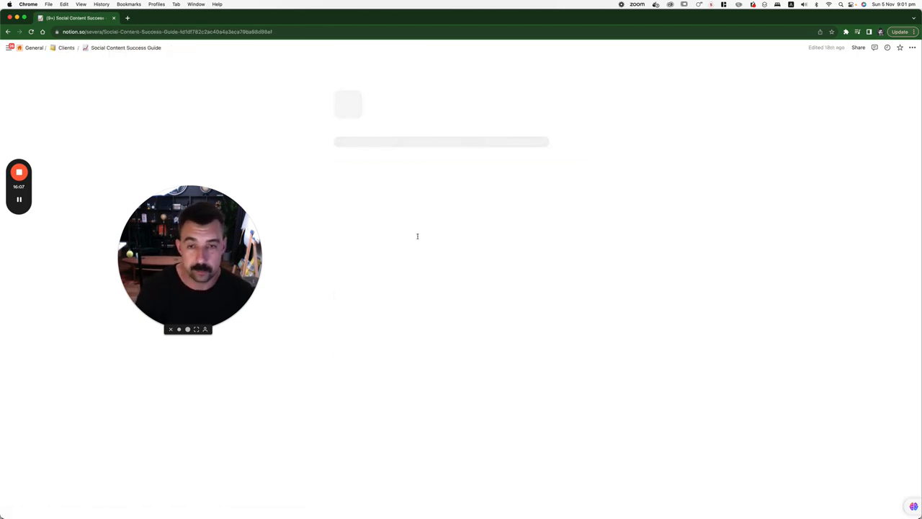
pyautogui.scroll(-2, 360, 339)
pyautogui.scroll(-2, 368, 342)
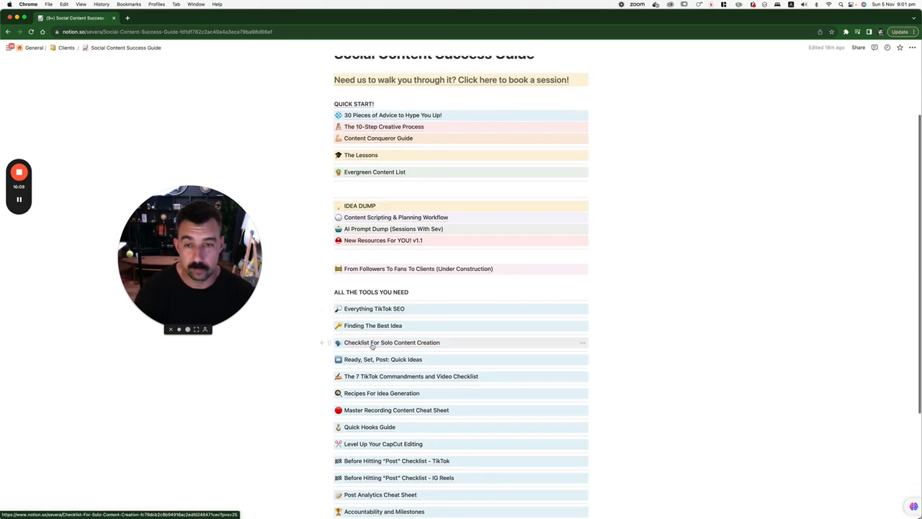
pyautogui.click(372, 346)
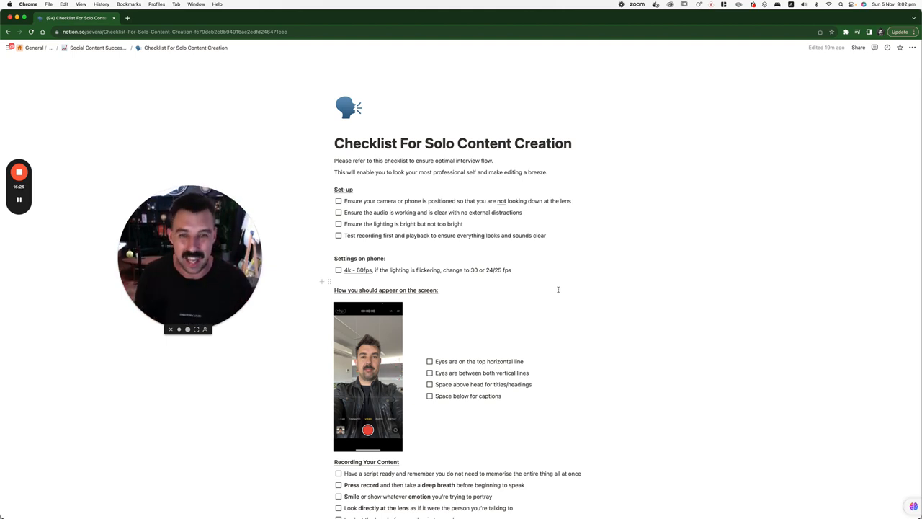
pyautogui.scroll(-3, 551, 297)
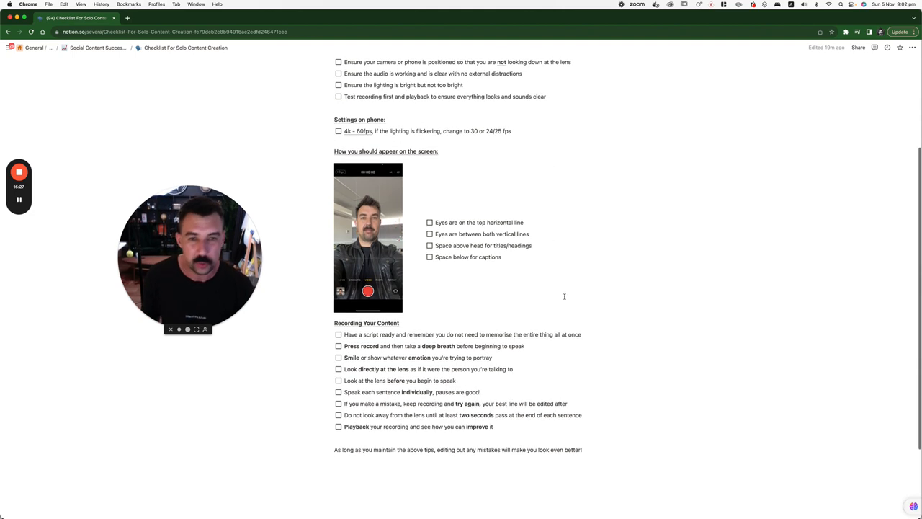
pyautogui.scroll(-2, 563, 297)
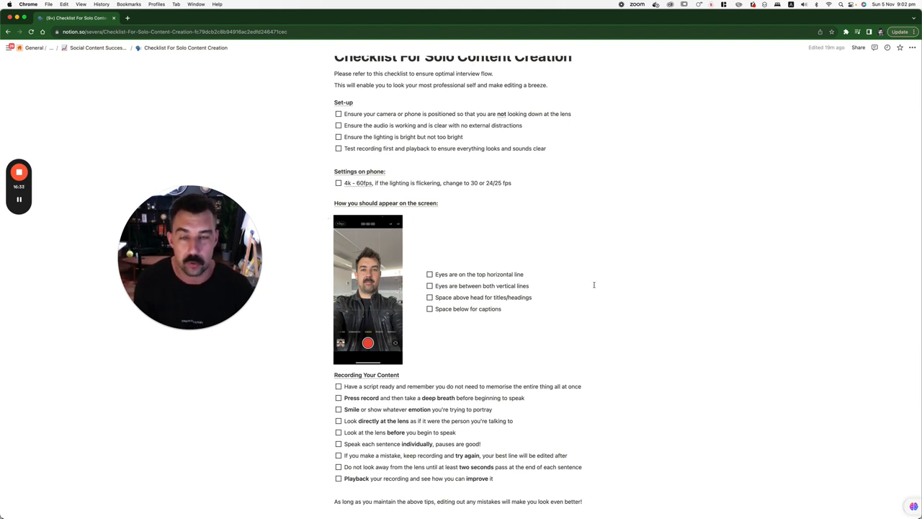
pyautogui.click(98, 48)
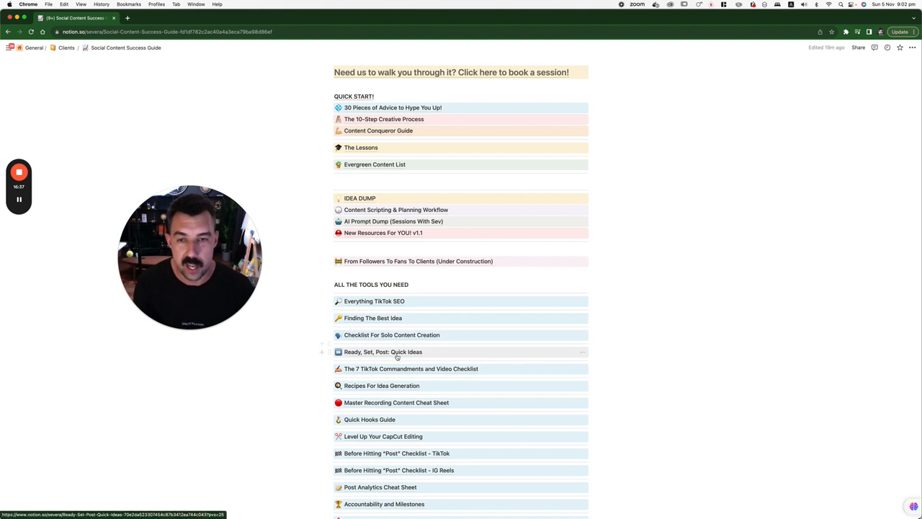
pyautogui.click(350, 352)
pyautogui.press('super+Left')
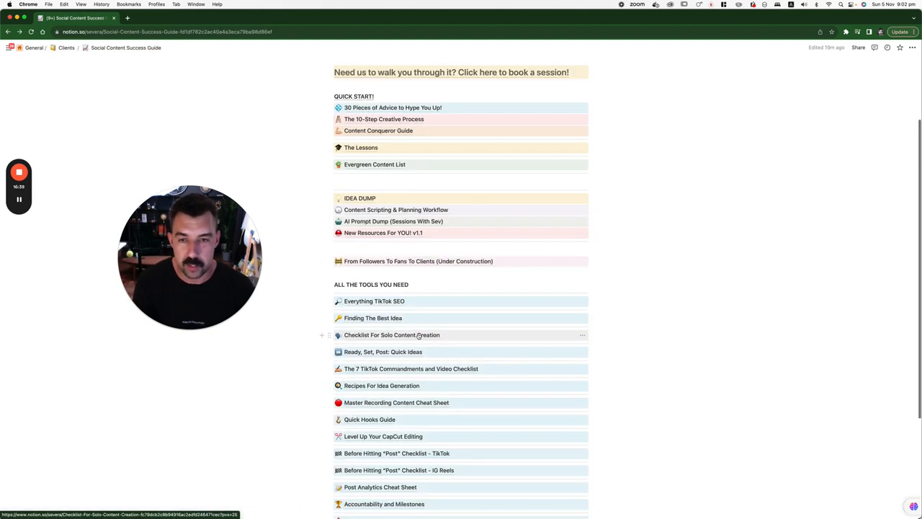
pyautogui.click(407, 352)
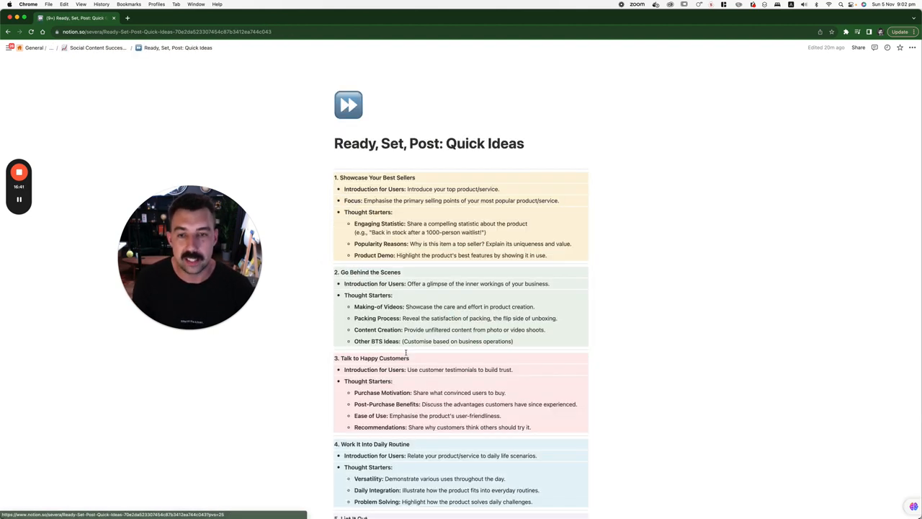
pyautogui.moveTo(371, 179)
pyautogui.scroll(-3, 369, 180)
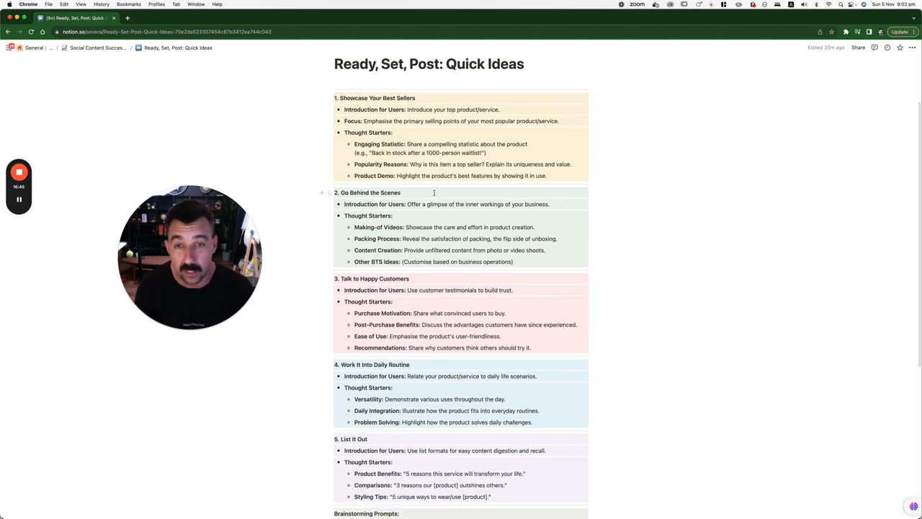
pyautogui.scroll(-3, 319, 201)
pyautogui.scroll(-3, 320, 202)
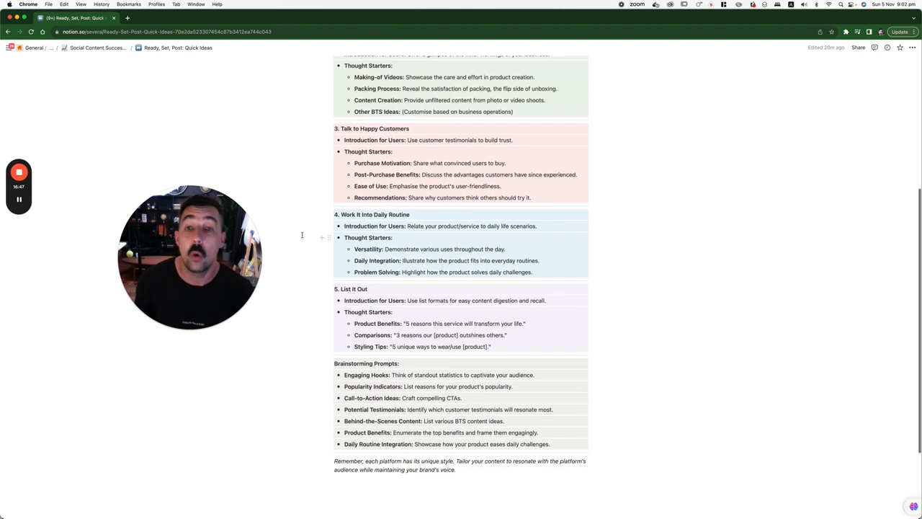
pyautogui.scroll(-2, 416, 222)
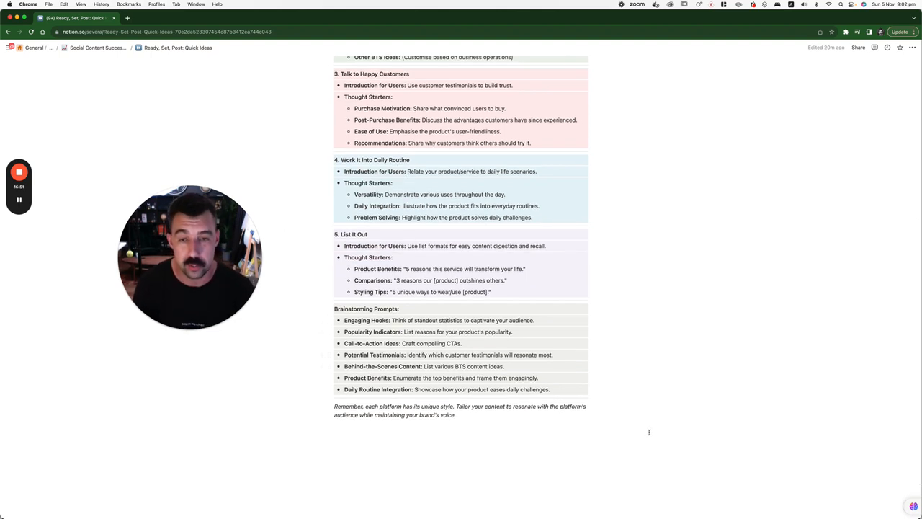
pyautogui.scroll(15, 610, 472)
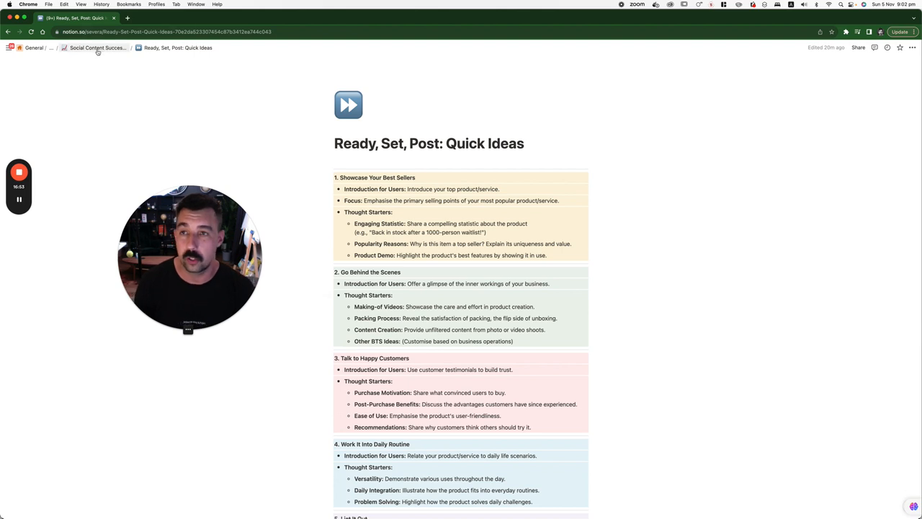
pyautogui.click(94, 47)
pyautogui.scroll(-5, 397, 267)
pyautogui.scroll(-2, 389, 302)
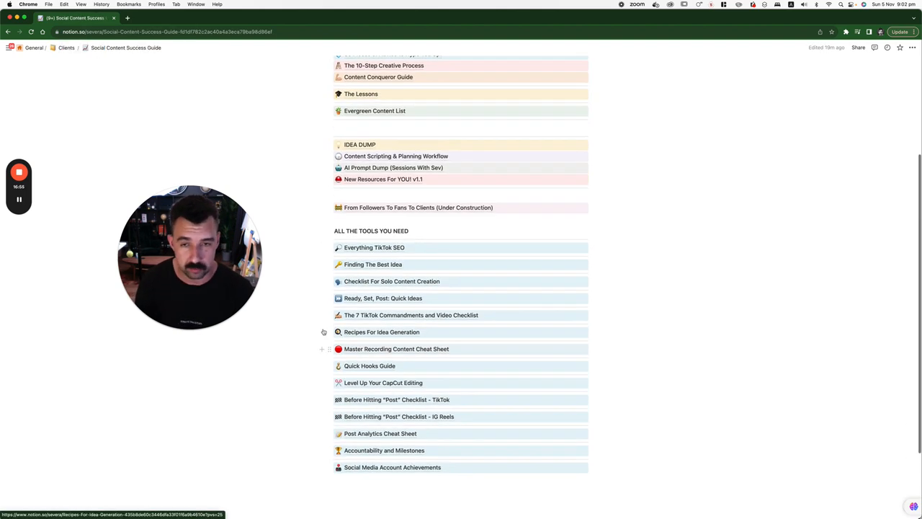
# Open The 7 TikTok Commandments and Video Checklist from the tools list
pyautogui.click(388, 317)
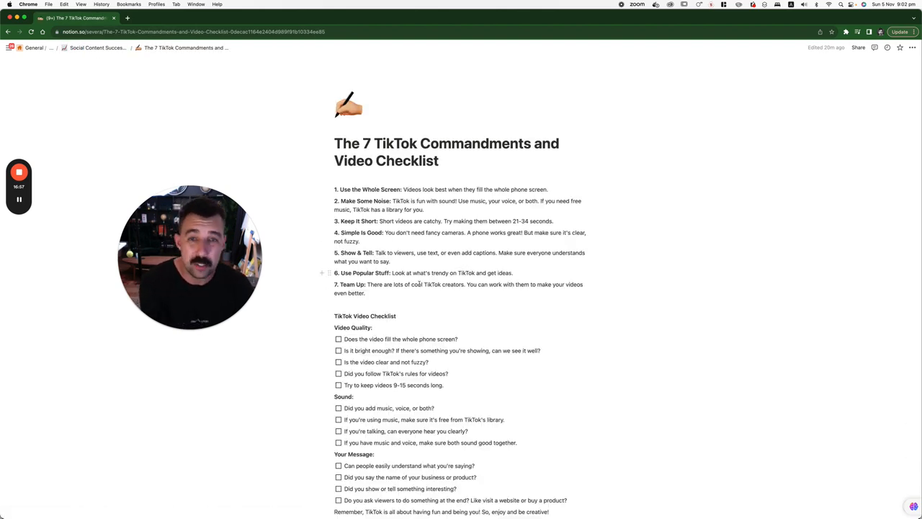
pyautogui.scroll(-1, 506, 258)
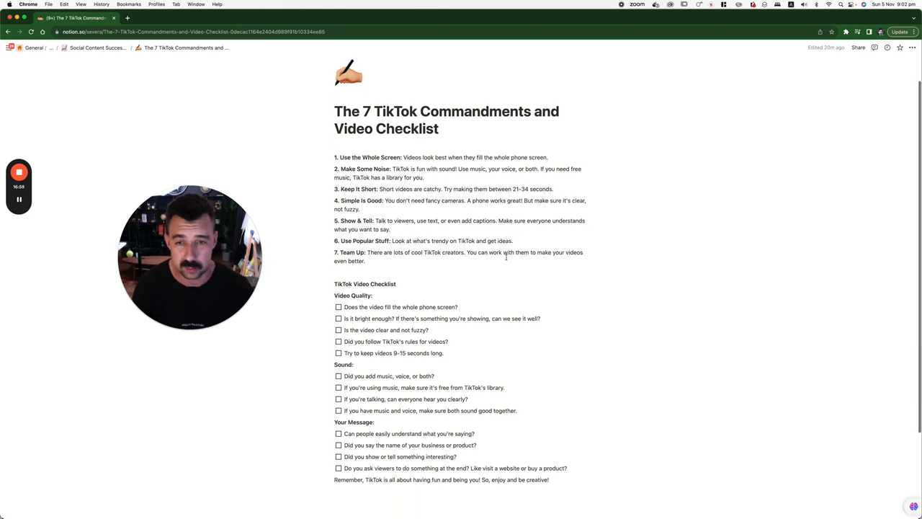
pyautogui.scroll(-1, 507, 258)
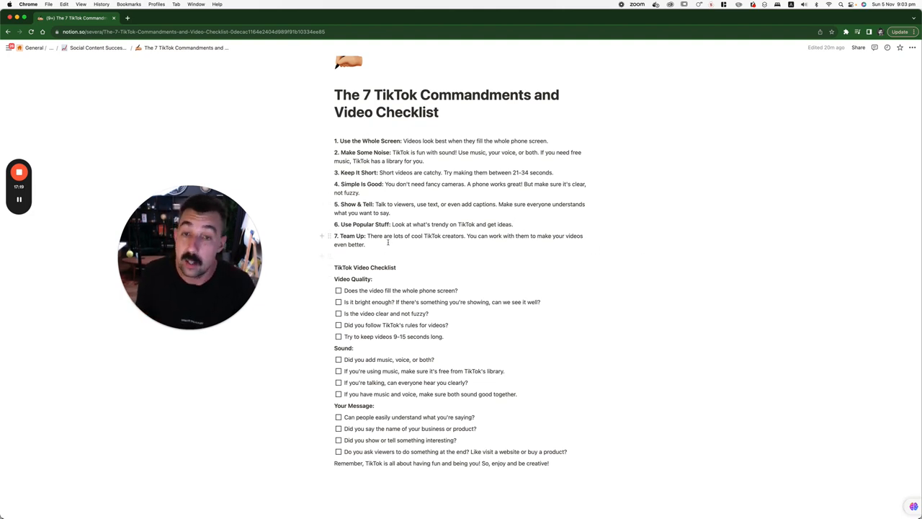
pyautogui.scroll(-2, 442, 250)
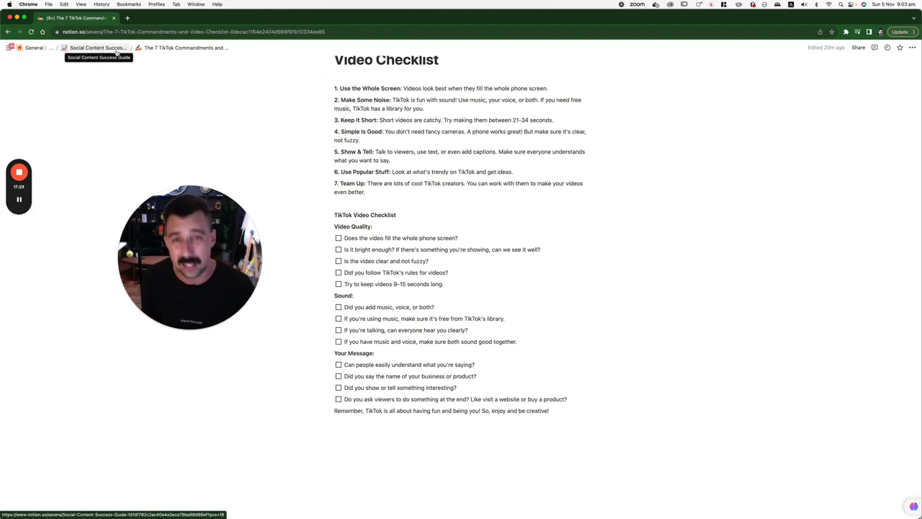
# From the guide, open Recipes For Idea Generation and read its checklist down to the SSLive section
pyautogui.click(97, 47)
pyautogui.scroll(-3, 360, 267)
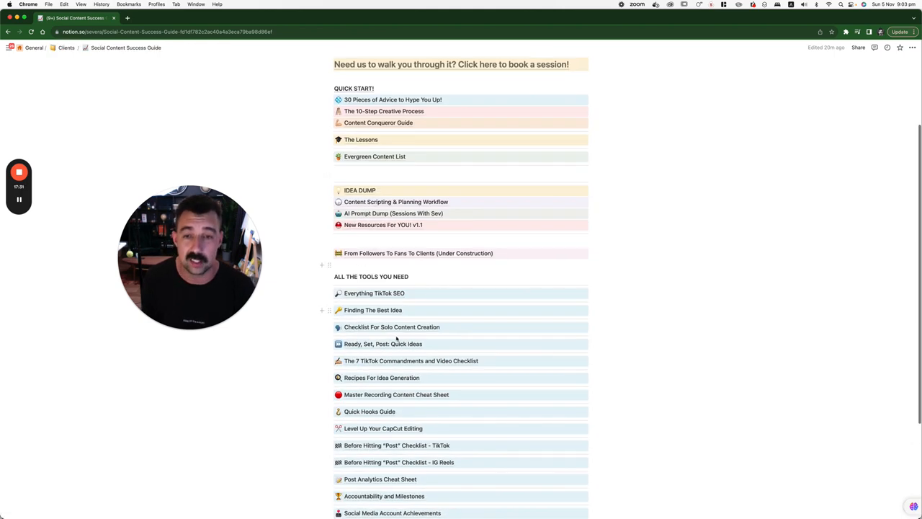
pyautogui.click(381, 378)
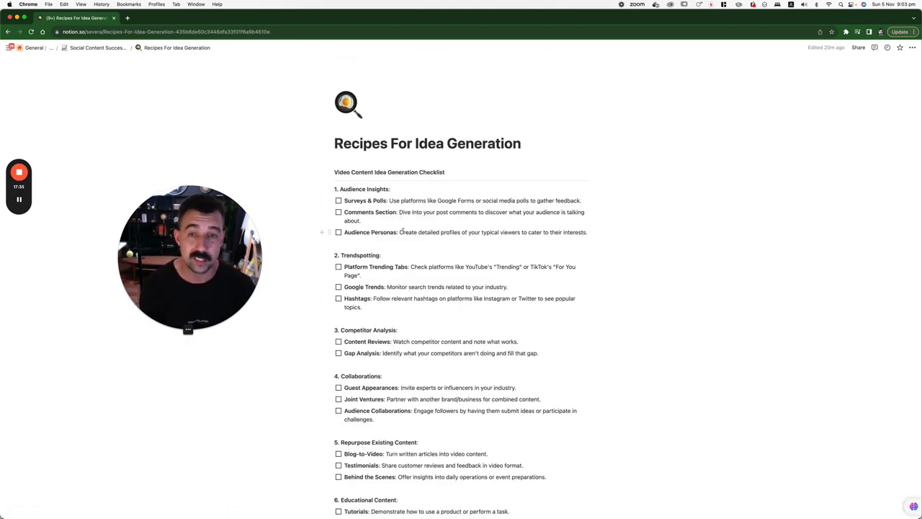
pyautogui.scroll(-2, 406, 229)
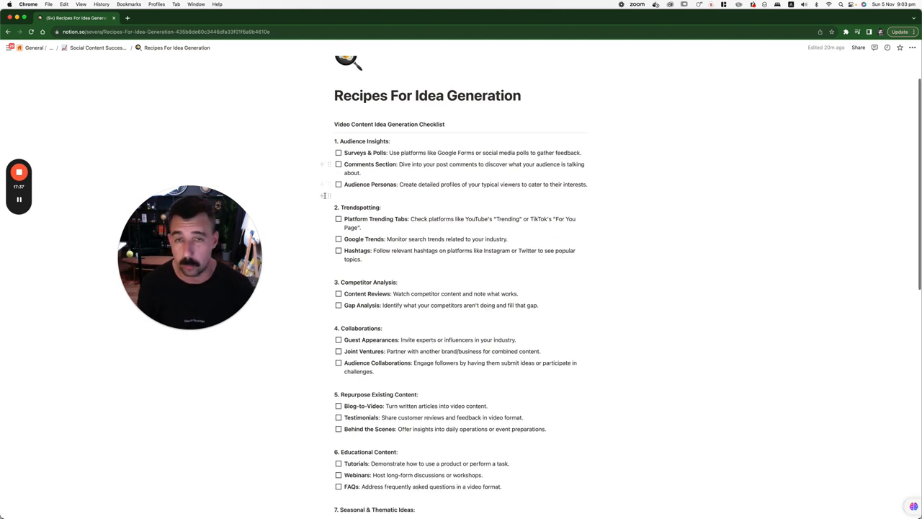
pyautogui.tripleClick(345, 165)
pyautogui.click(481, 207)
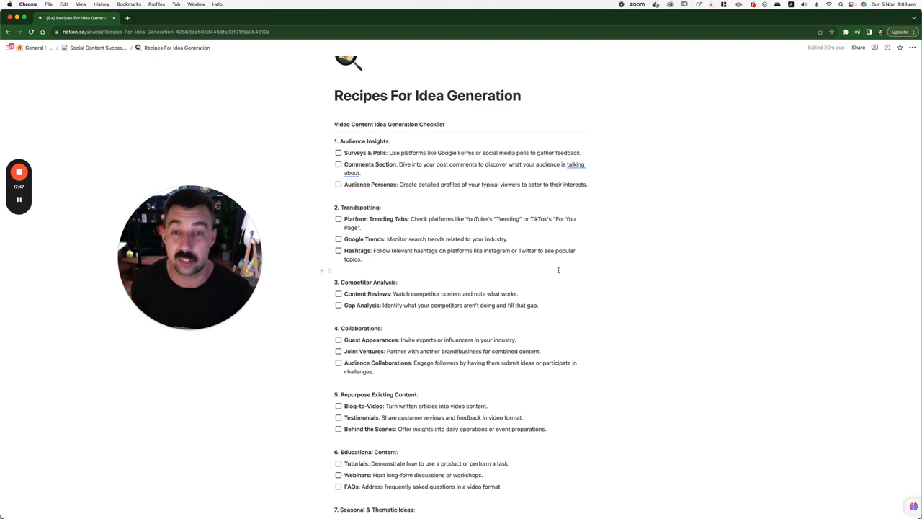
pyautogui.scroll(-3, 476, 288)
pyautogui.scroll(-2, 415, 289)
pyautogui.scroll(-2, 433, 274)
pyautogui.scroll(-2, 462, 260)
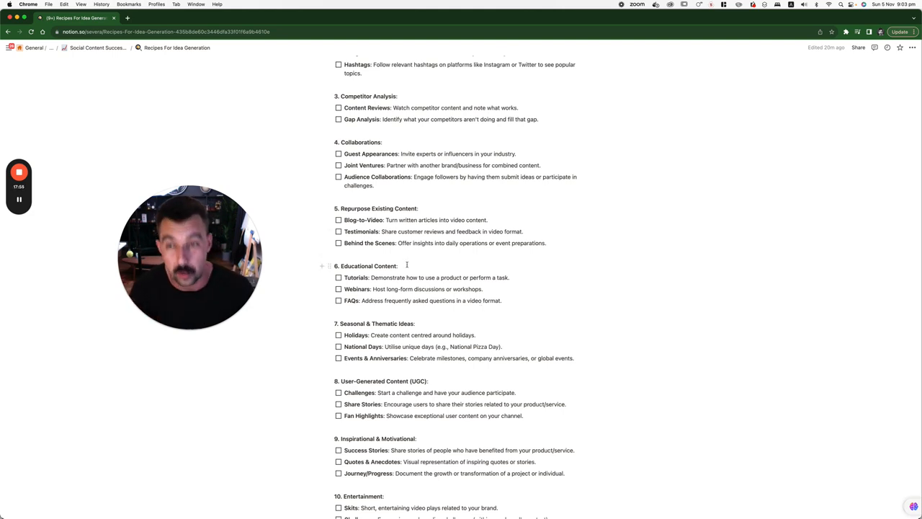
pyautogui.scroll(-2, 403, 268)
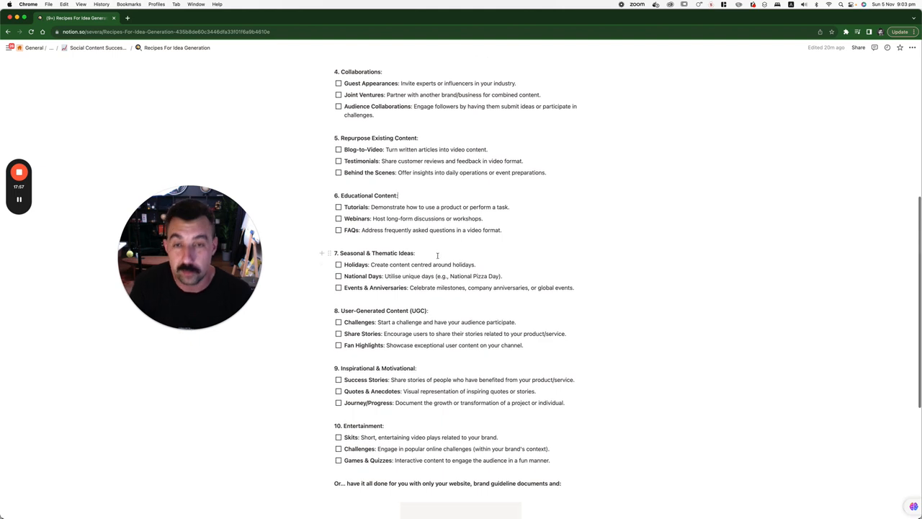
pyautogui.moveTo(504, 232); pyautogui.dragTo(323, 197)
pyautogui.click(574, 287)
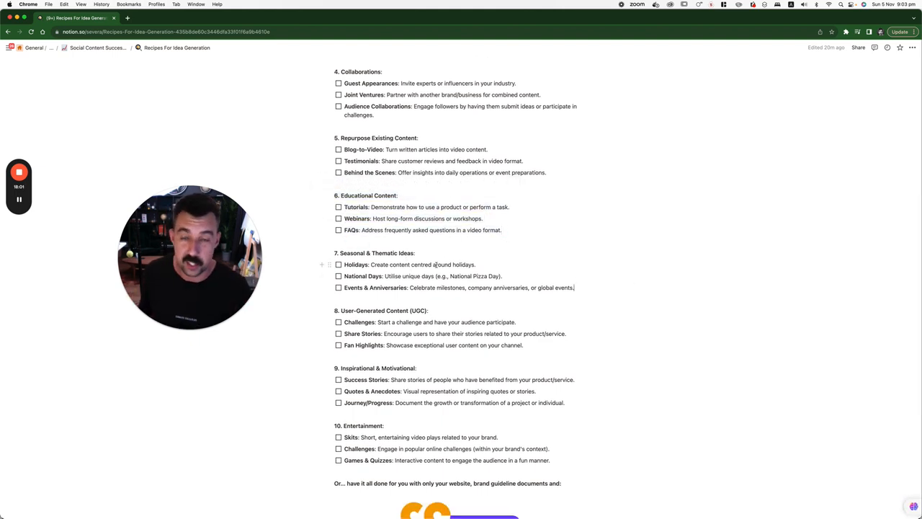
pyautogui.scroll(-2, 429, 263)
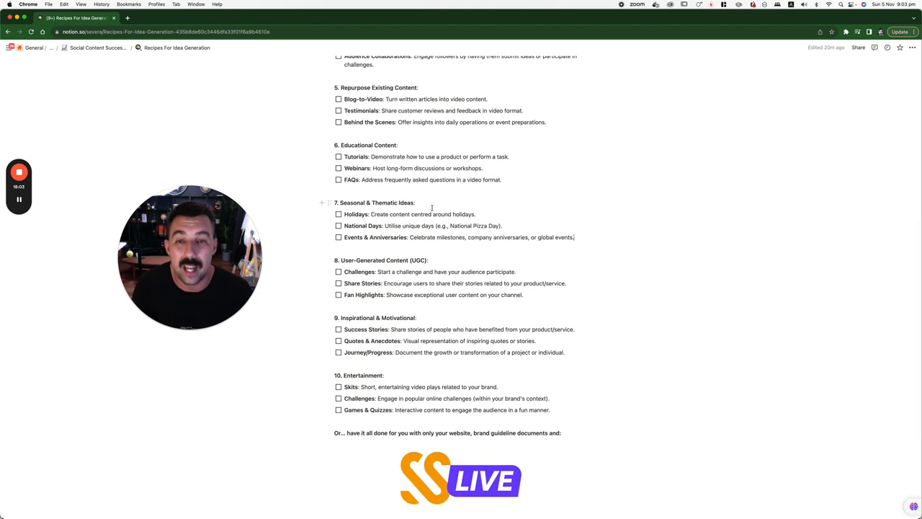
pyautogui.click(509, 226)
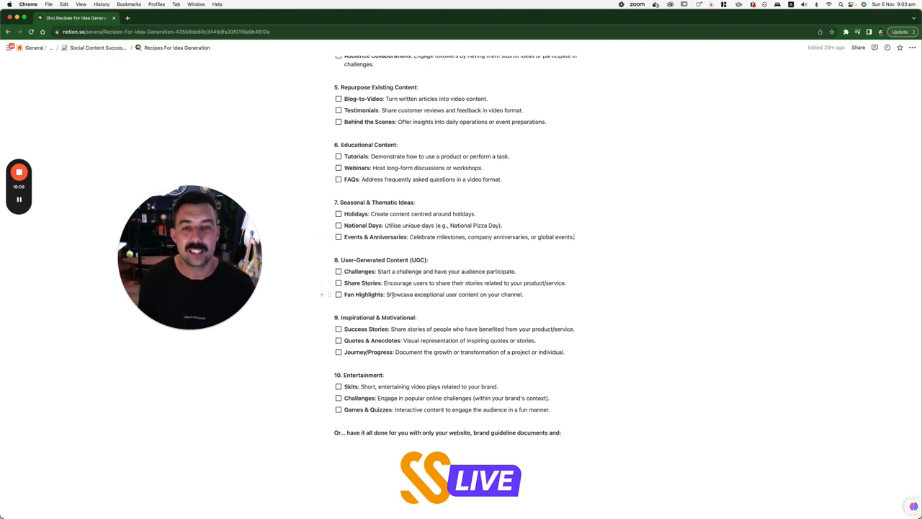
pyautogui.scroll(-1, 393, 295)
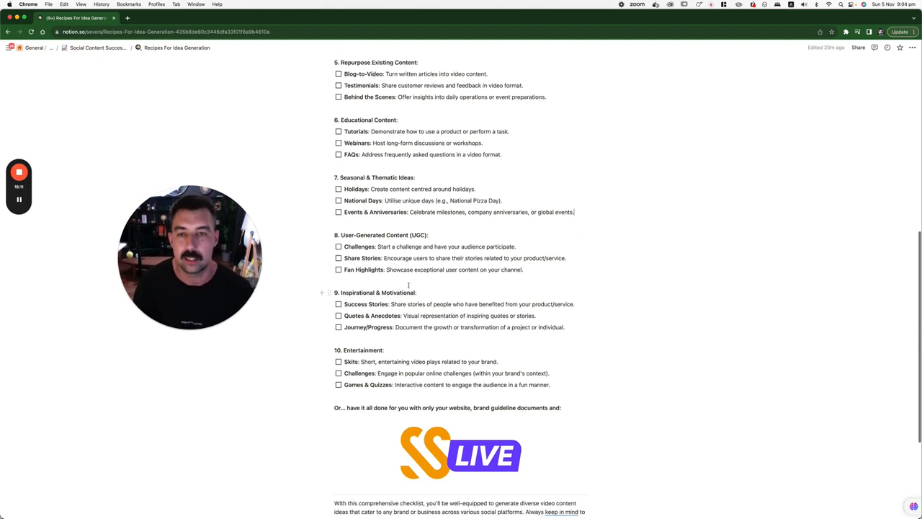
pyautogui.scroll(-1, 547, 319)
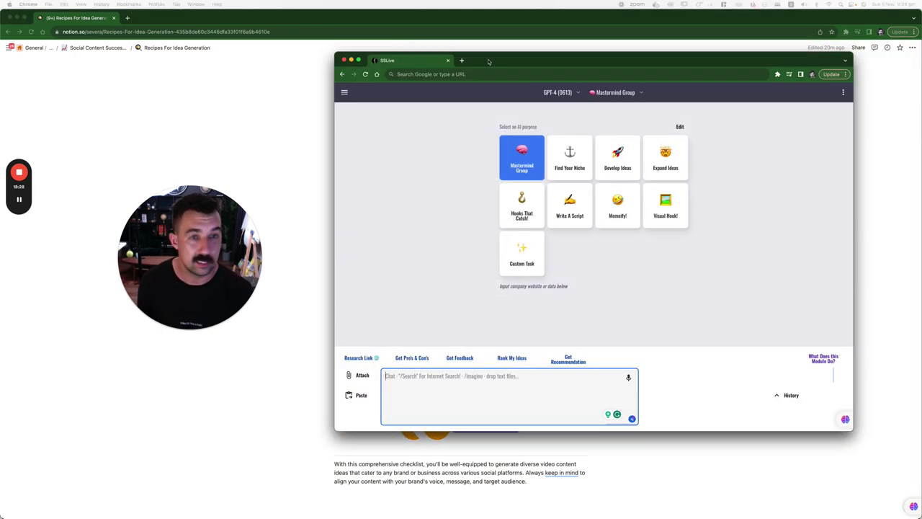
pyautogui.moveTo(605, 72); pyautogui.dragTo(427, 88)
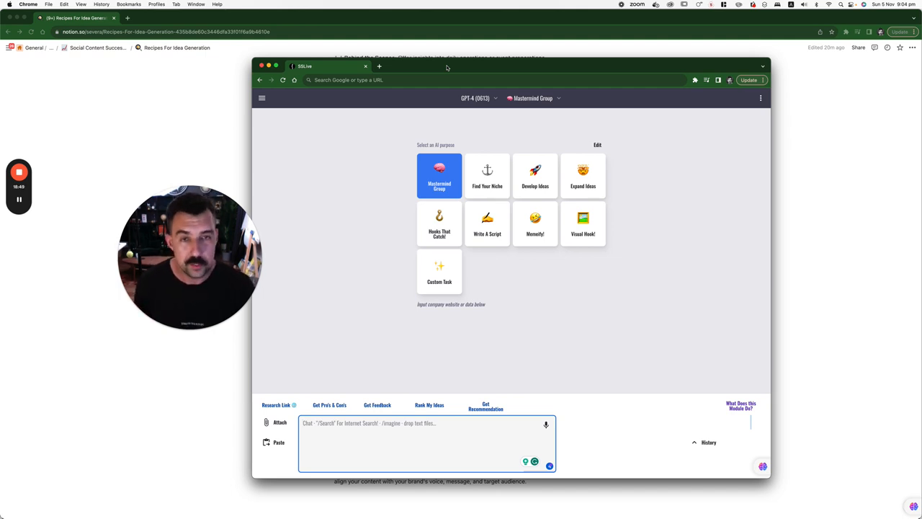
pyautogui.press('super+w')
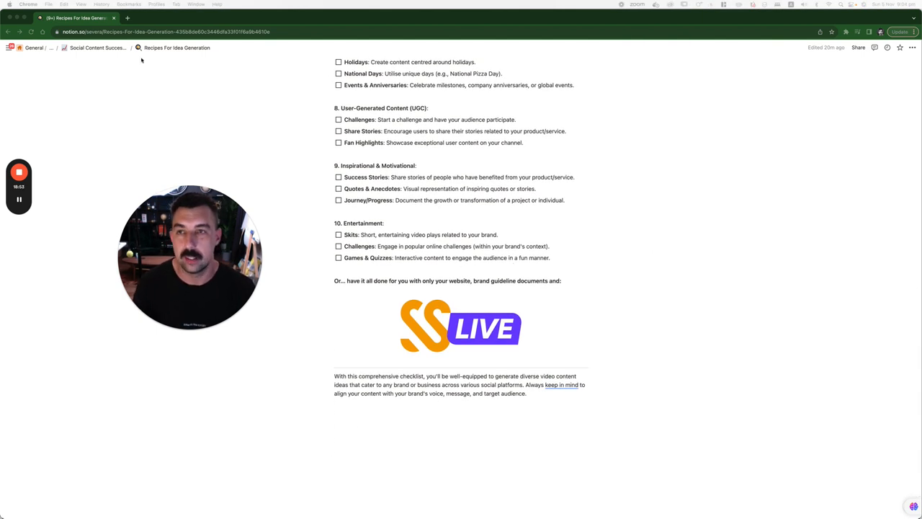
pyautogui.click(97, 48)
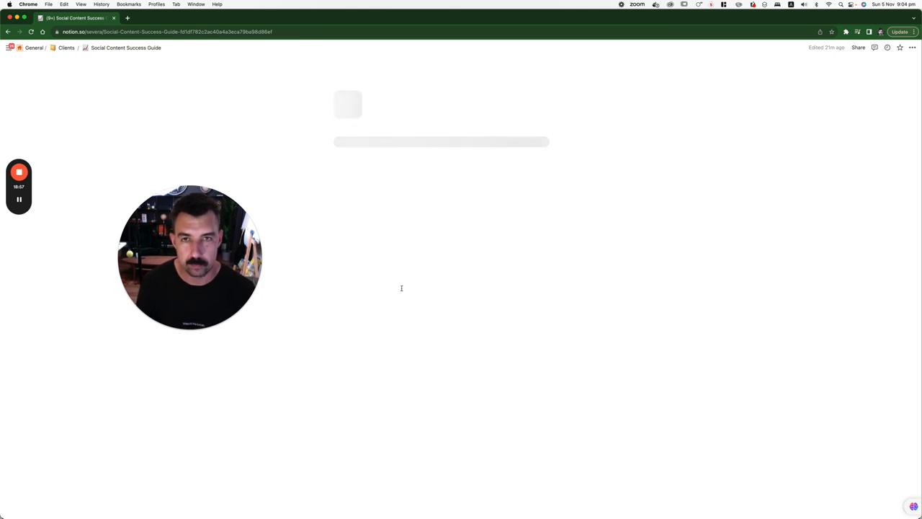
pyautogui.scroll(-5, 389, 259)
pyautogui.scroll(-3, 388, 259)
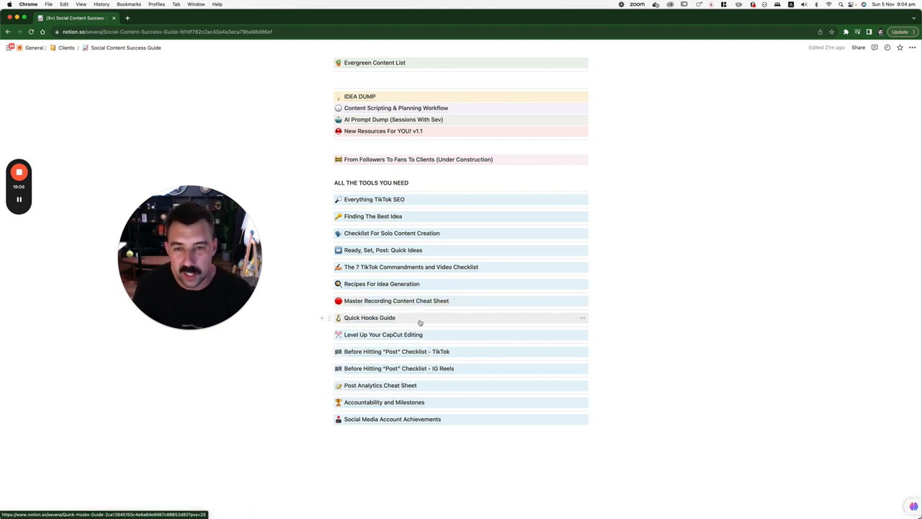
pyautogui.click(369, 318)
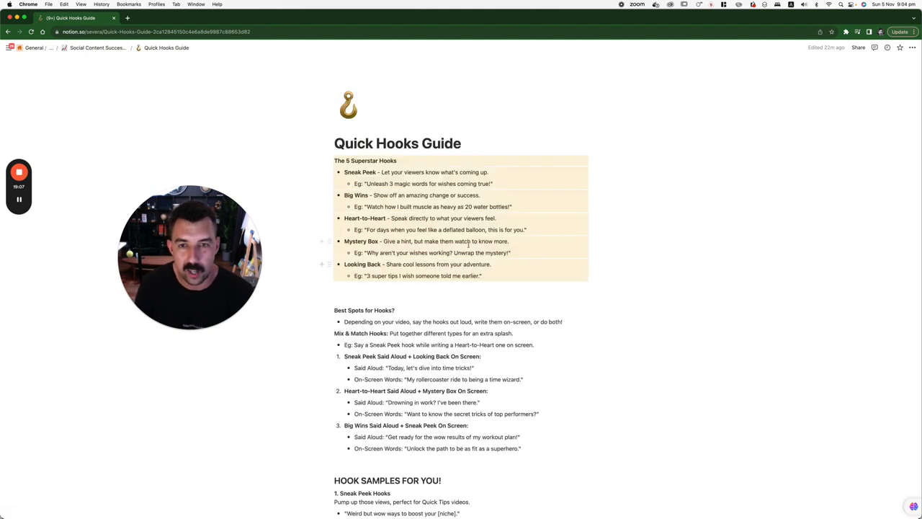
pyautogui.scroll(-5, 476, 238)
pyautogui.scroll(-5, 504, 248)
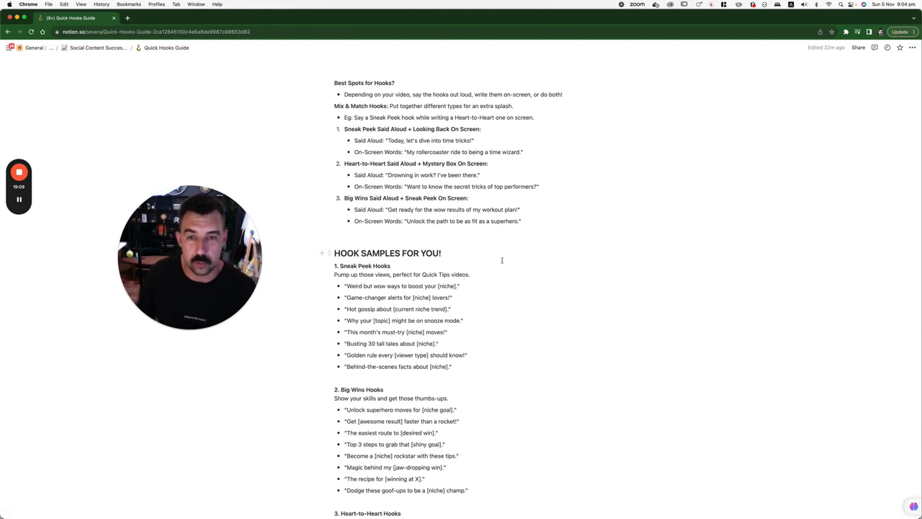
pyautogui.scroll(-1, 461, 288)
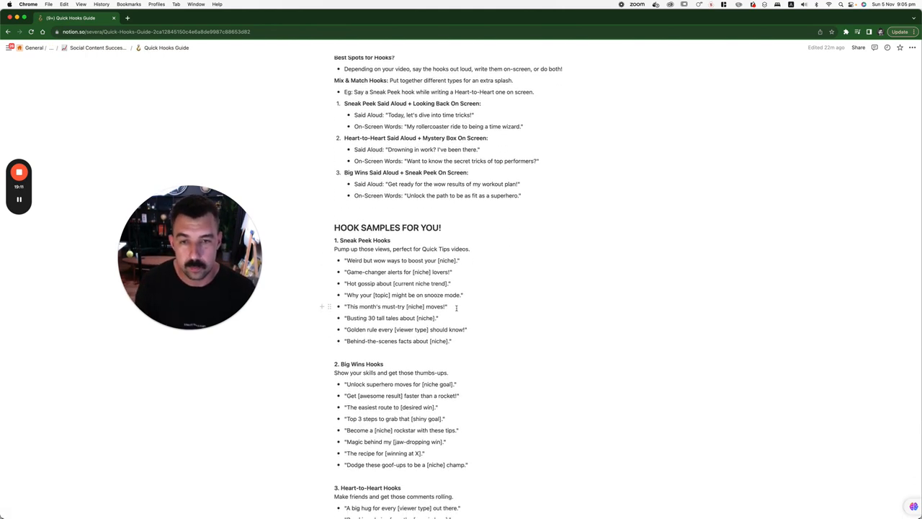
pyautogui.moveTo(438, 317); pyautogui.dragTo(344, 318)
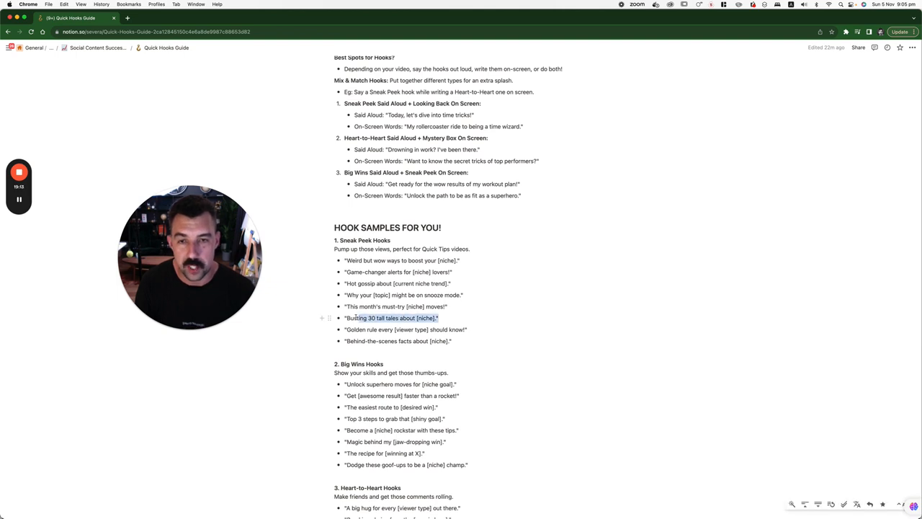
pyautogui.click(461, 353)
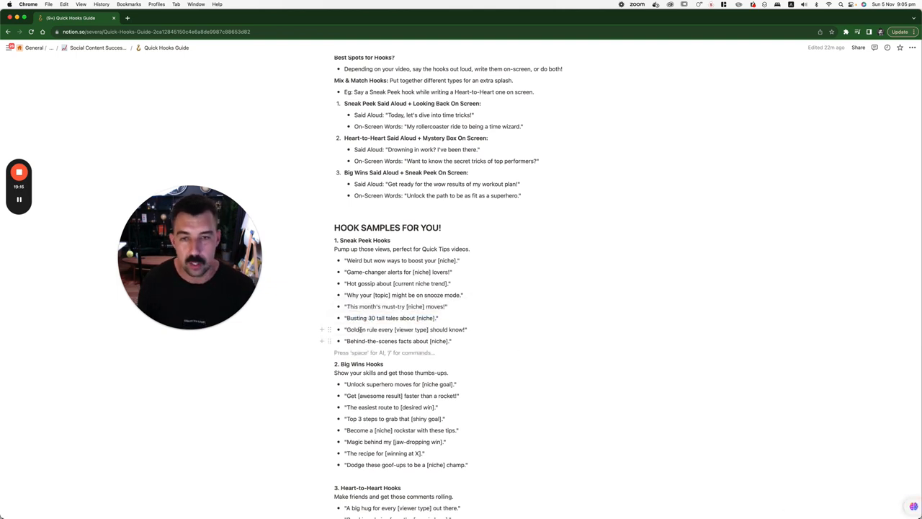
pyautogui.moveTo(468, 329); pyautogui.dragTo(347, 329)
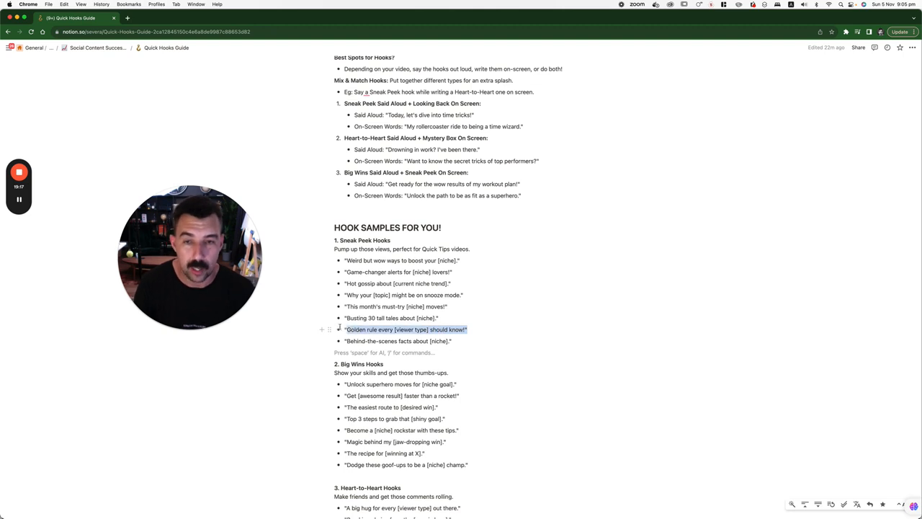
pyautogui.click(409, 328)
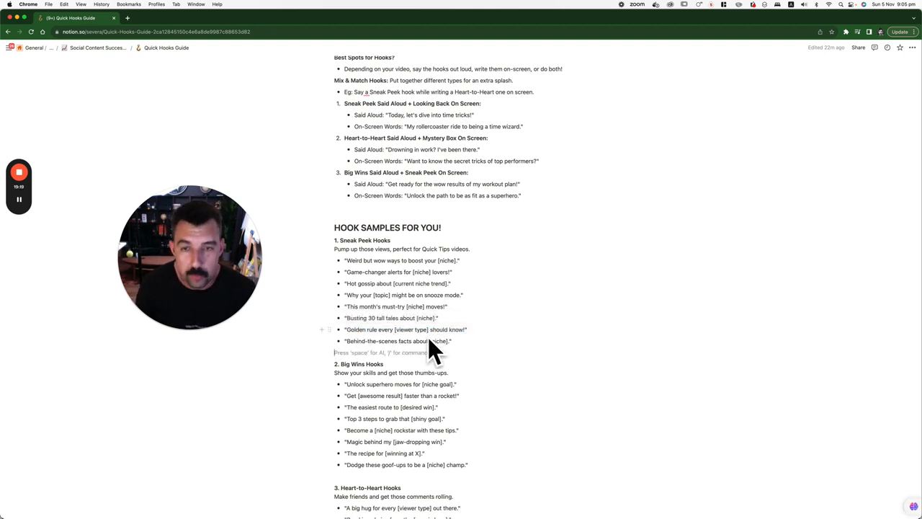
pyautogui.moveTo(451, 341); pyautogui.dragTo(379, 341)
pyautogui.click(468, 342)
pyautogui.click(468, 342)
pyautogui.moveTo(452, 341); pyautogui.dragTo(399, 341)
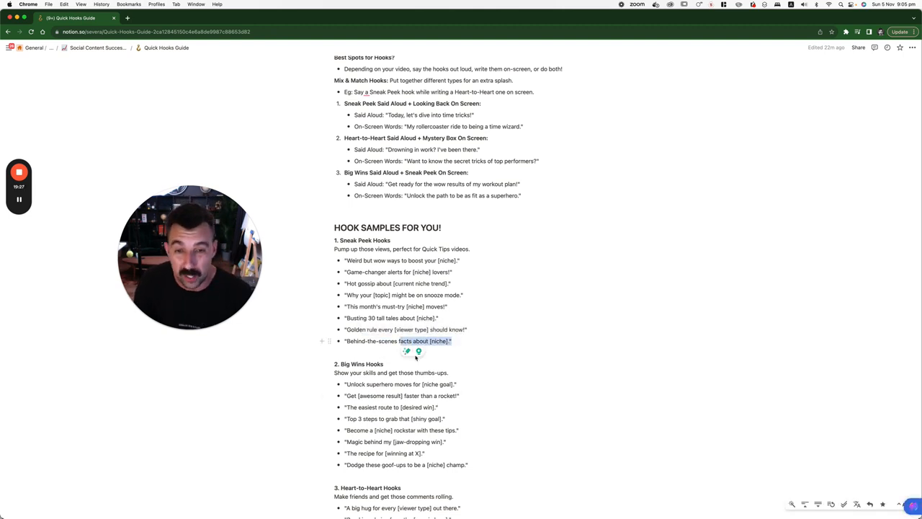
pyautogui.click(399, 396)
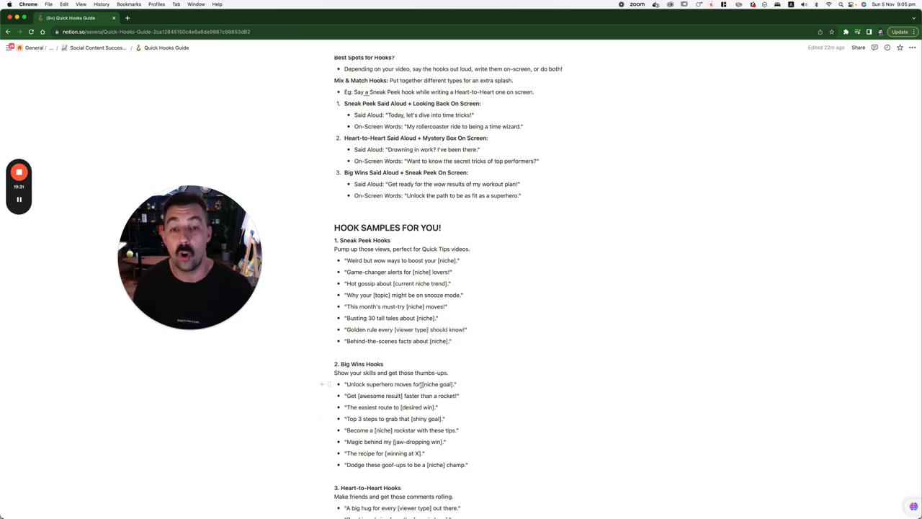
pyautogui.moveTo(420, 384); pyautogui.dragTo(454, 384)
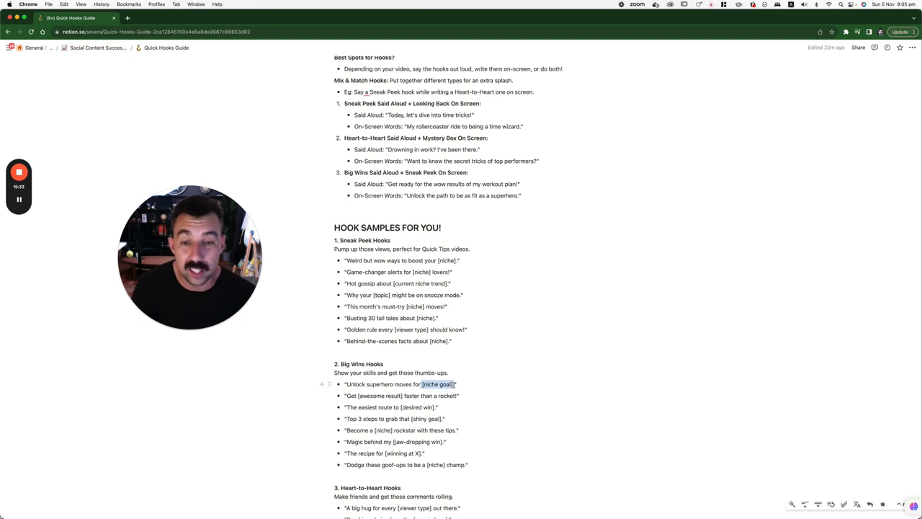
# Go back to the guide and open the Level Up Your CapCut Editing checklist
pyautogui.click(480, 455)
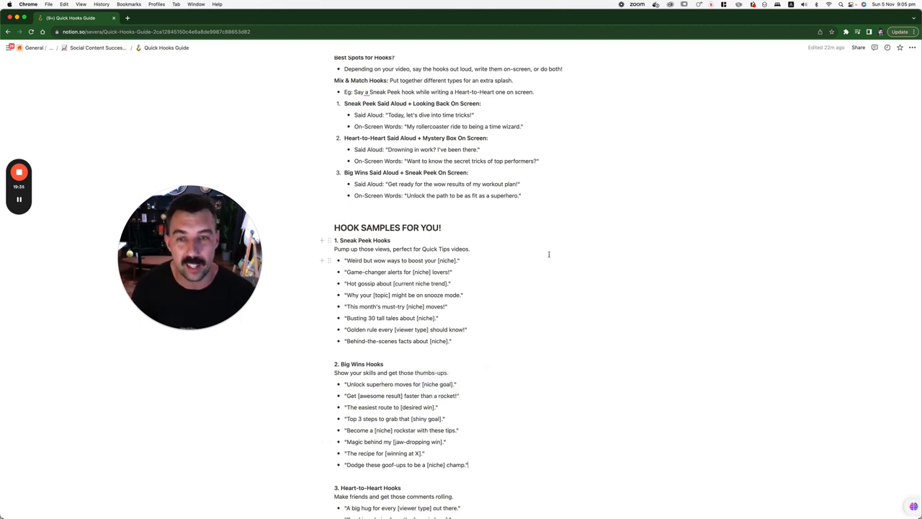
pyautogui.press('super+bracketleft')
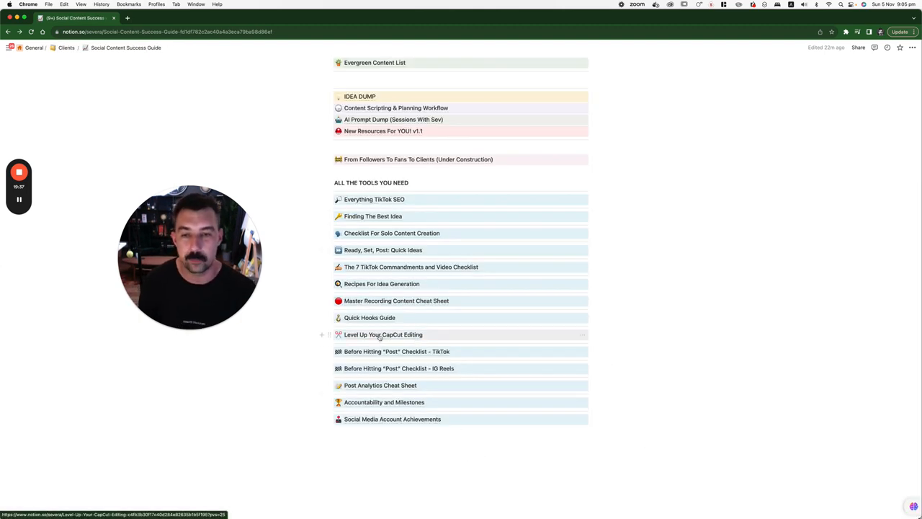
pyautogui.click(393, 336)
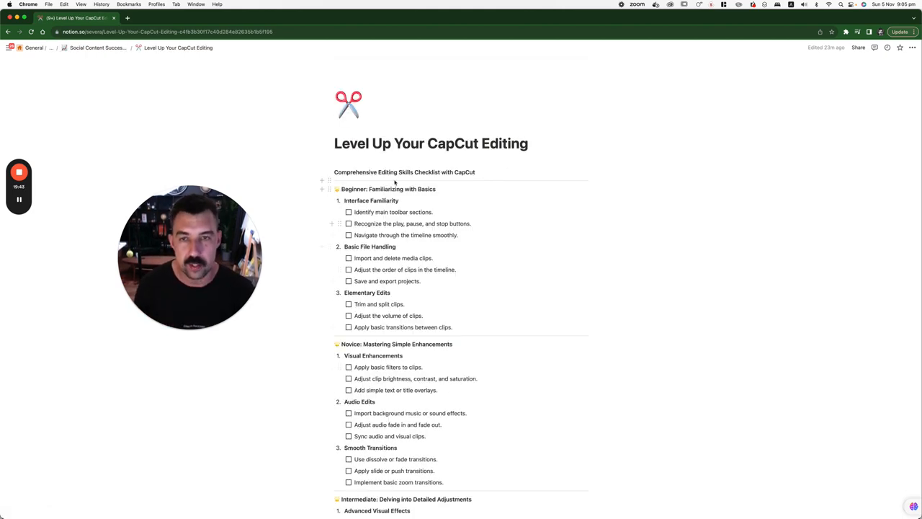
pyautogui.scroll(-3, 346, 204)
pyautogui.scroll(-3, 392, 260)
pyautogui.scroll(-3, 391, 259)
pyautogui.scroll(-3, 392, 259)
pyautogui.scroll(-3, 391, 259)
pyautogui.scroll(-2, 391, 259)
pyautogui.scroll(-3, 391, 259)
pyautogui.scroll(-2, 391, 259)
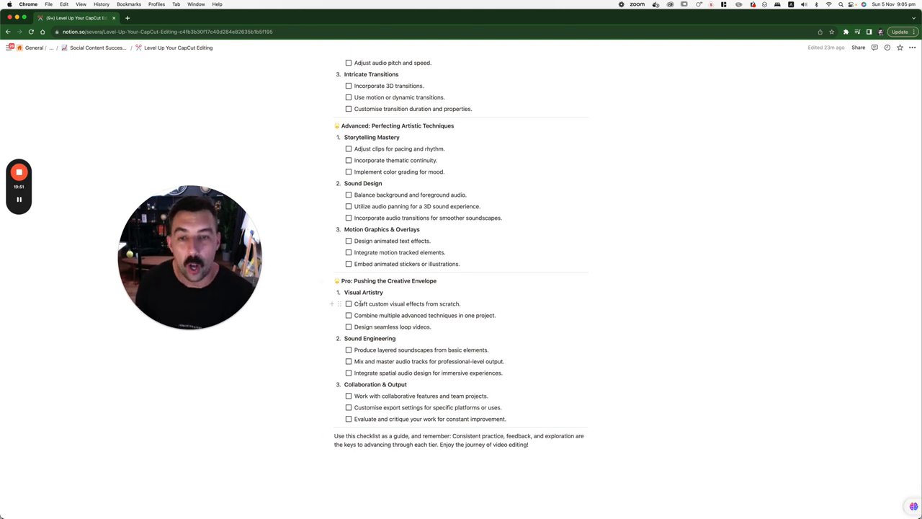
pyautogui.scroll(8, 411, 338)
pyautogui.scroll(5, 364, 302)
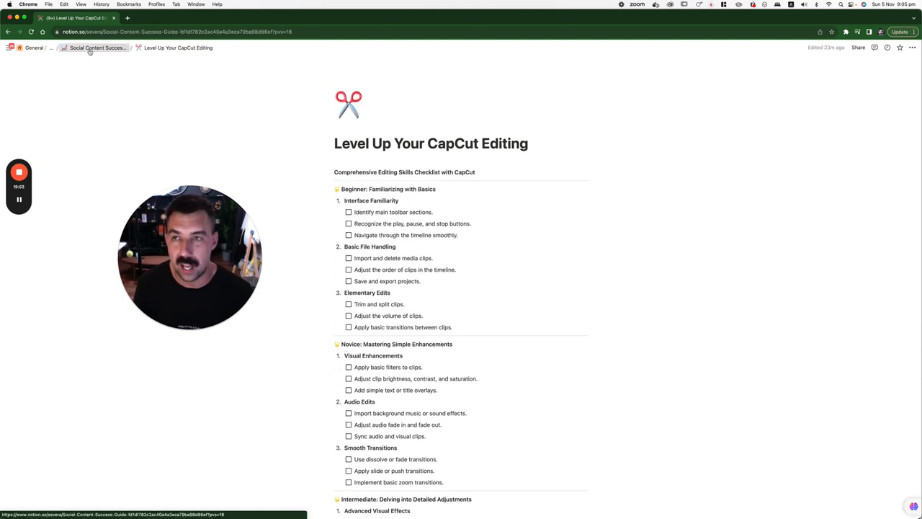
# Review the TikTok pre-posting checklist and the Post Analytics Cheat Sheet, returning to the guide after each
pyautogui.click(97, 48)
pyautogui.scroll(-3, 490, 329)
pyautogui.scroll(-3, 490, 330)
pyautogui.click(374, 358)
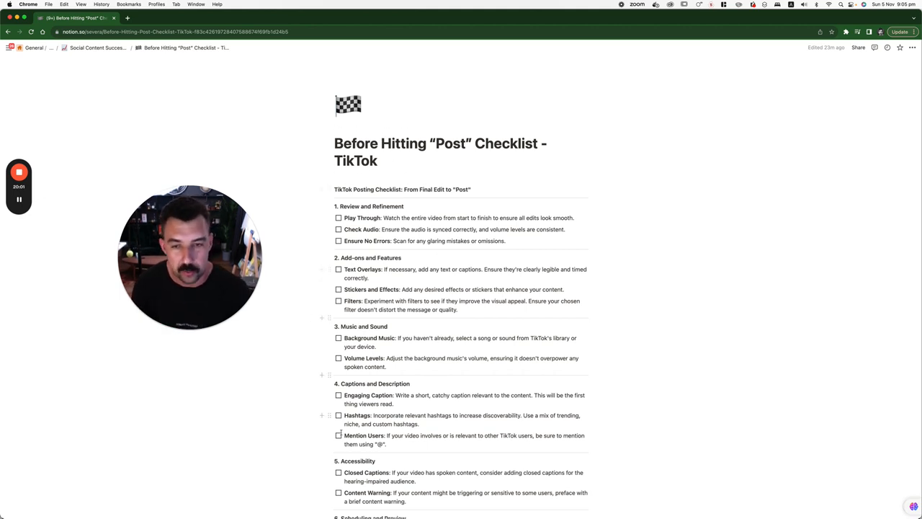
pyautogui.click(97, 47)
pyautogui.scroll(-8, 368, 439)
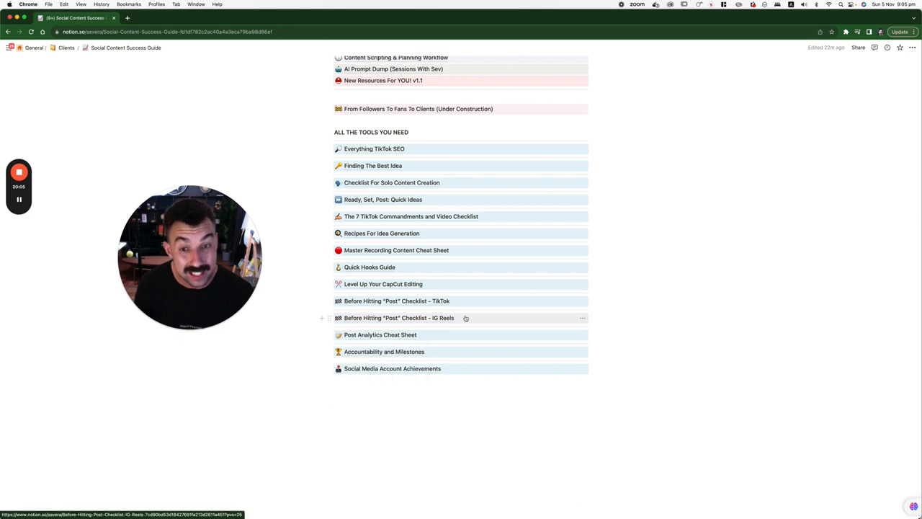
pyautogui.click(379, 334)
pyautogui.scroll(-3, 551, 232)
pyautogui.scroll(-3, 577, 238)
pyautogui.scroll(-2, 605, 247)
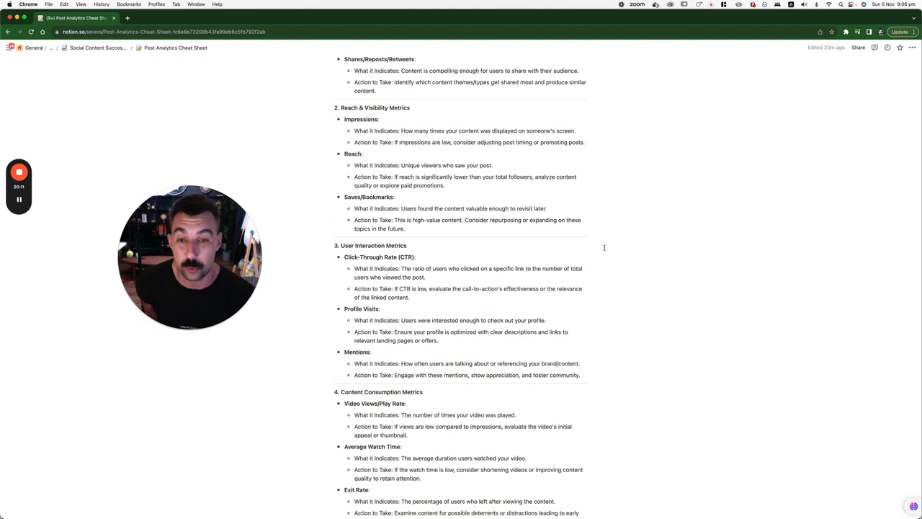
pyautogui.click(96, 48)
pyautogui.scroll(-5, 497, 288)
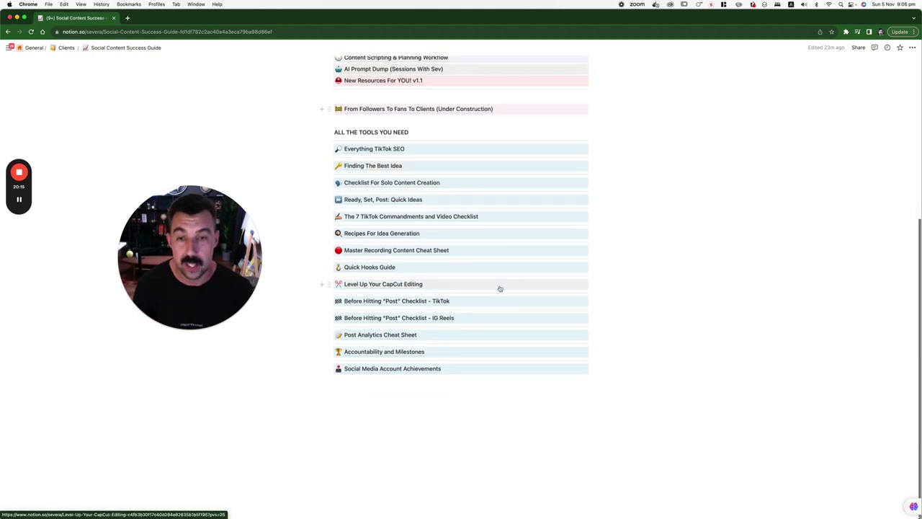
pyautogui.click(366, 354)
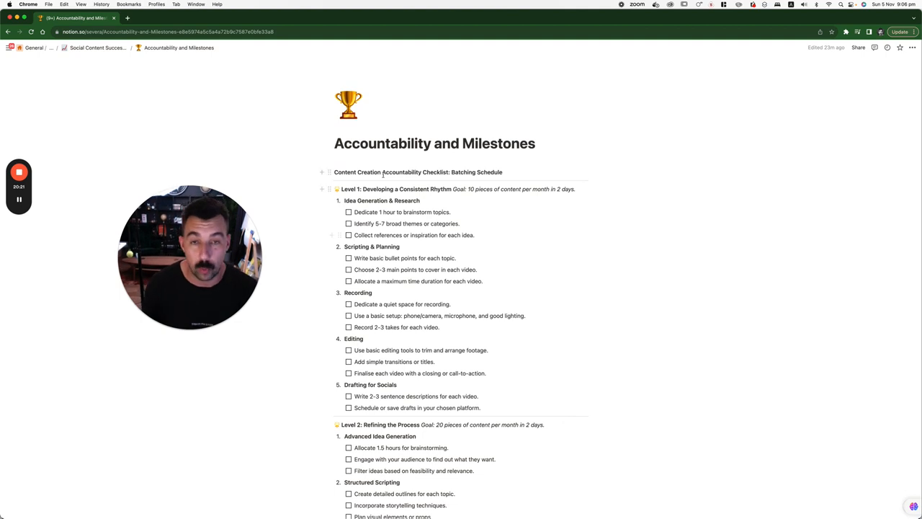
pyautogui.moveTo(454, 190)
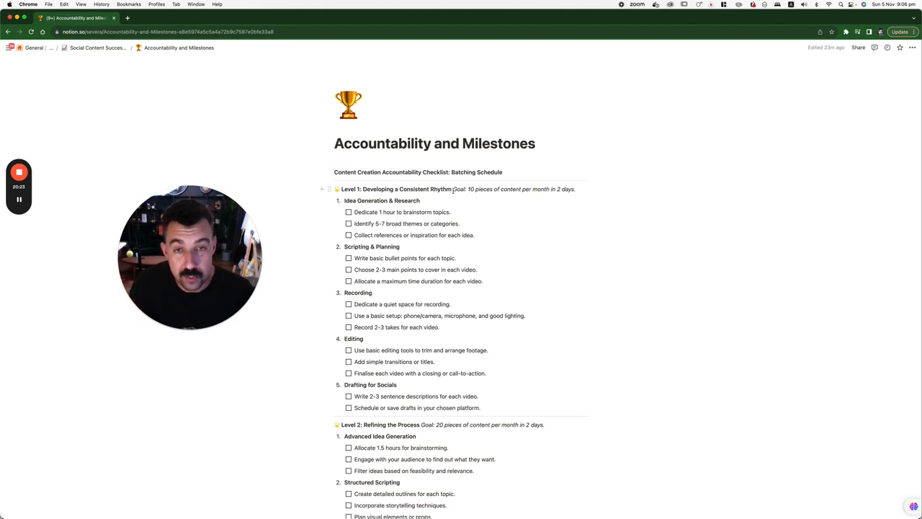
pyautogui.moveTo(453, 190); pyautogui.dragTo(576, 190)
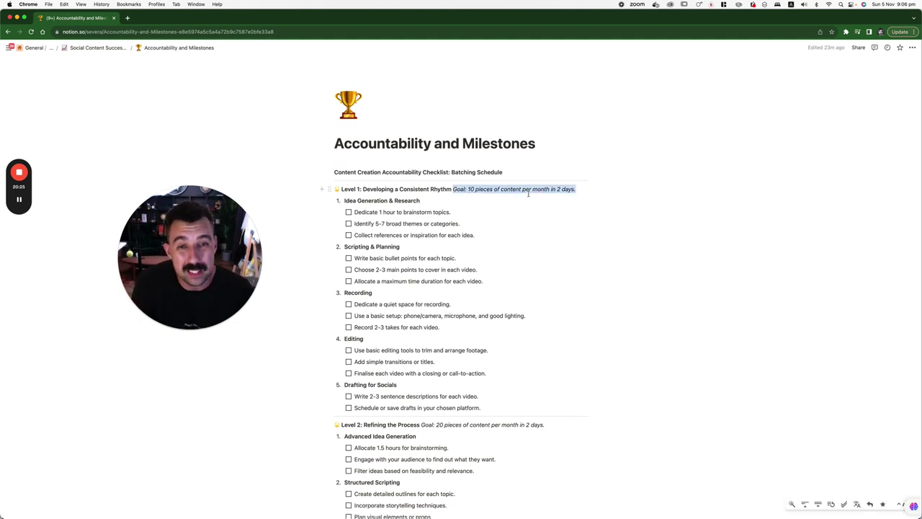
pyautogui.click(634, 188)
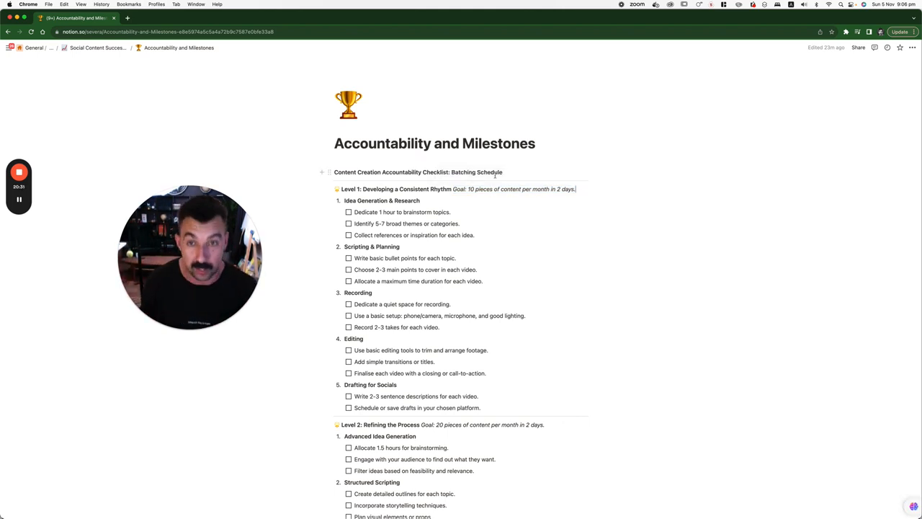
pyautogui.moveTo(382, 200)
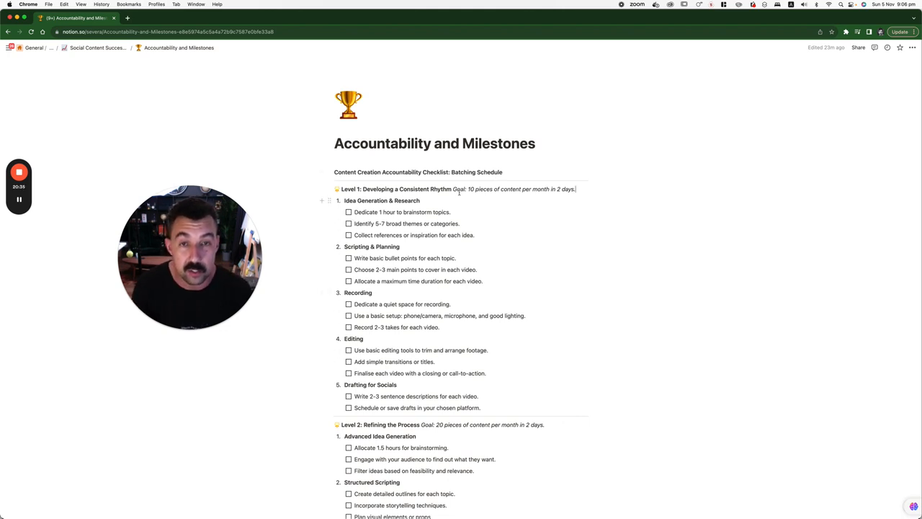
pyautogui.moveTo(453, 189); pyautogui.dragTo(575, 189)
pyautogui.click(493, 282)
pyautogui.scroll(-5, 503, 306)
pyautogui.scroll(-2, 468, 289)
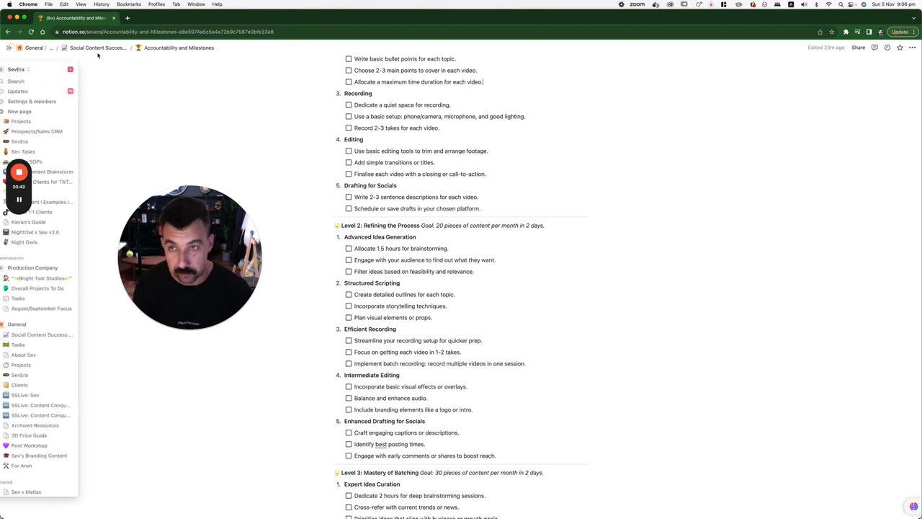
pyautogui.click(97, 48)
pyautogui.scroll(-5, 356, 365)
pyautogui.scroll(-2, 356, 364)
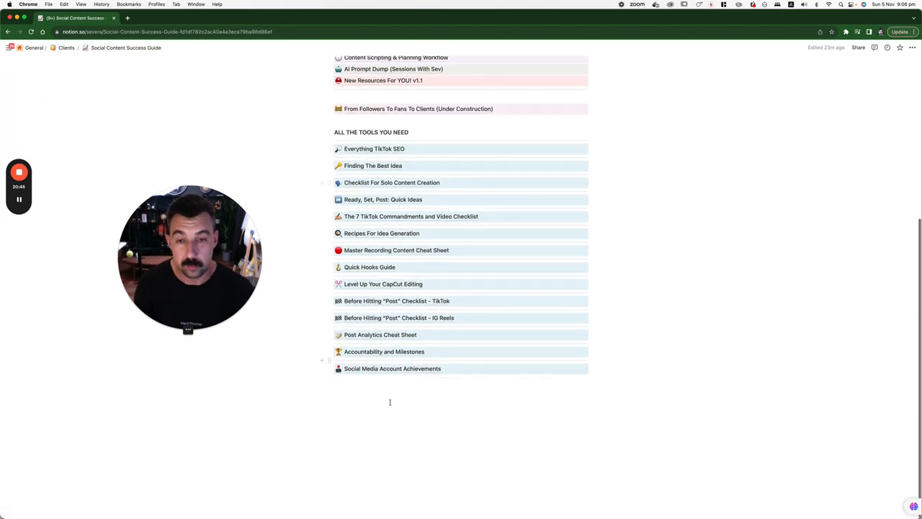
pyautogui.click(389, 368)
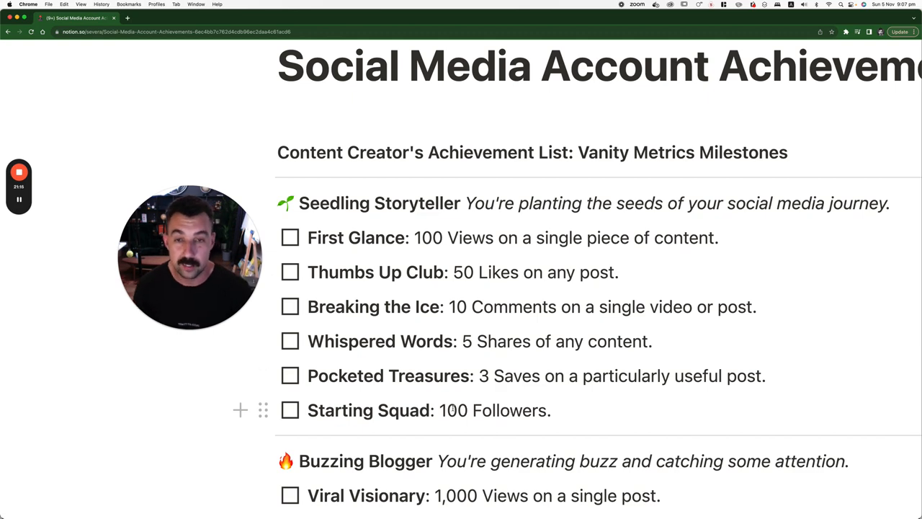
pyautogui.scroll(-5, 573, 301)
pyautogui.scroll(-2, 572, 301)
pyautogui.scroll(2, 572, 301)
pyautogui.scroll(4, 572, 301)
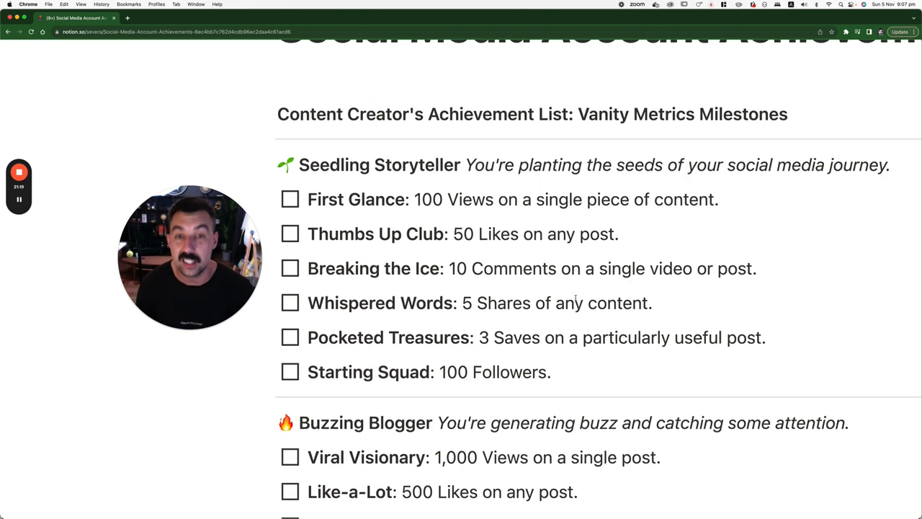
pyautogui.scroll(1, 589, 251)
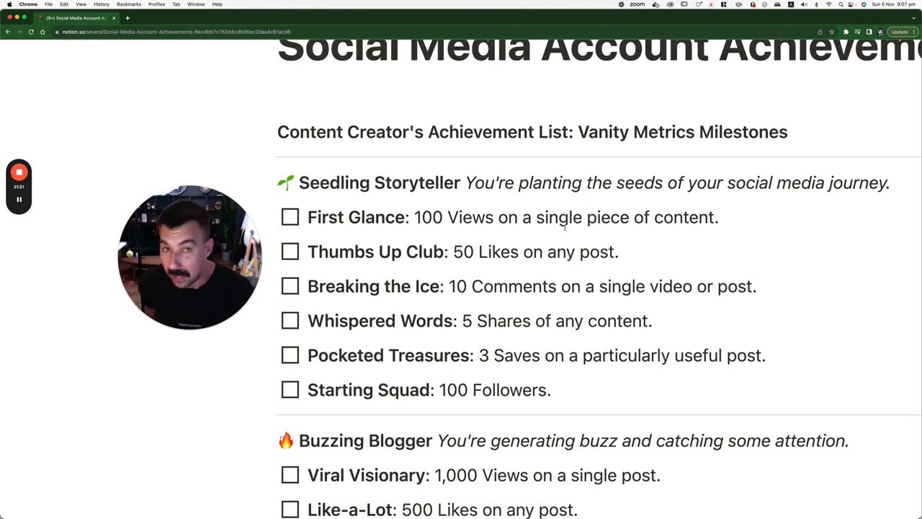
pyautogui.moveTo(550, 245)
pyautogui.scroll(-4, 529, 236)
pyautogui.scroll(-4, 529, 235)
pyautogui.scroll(-2, 433, 289)
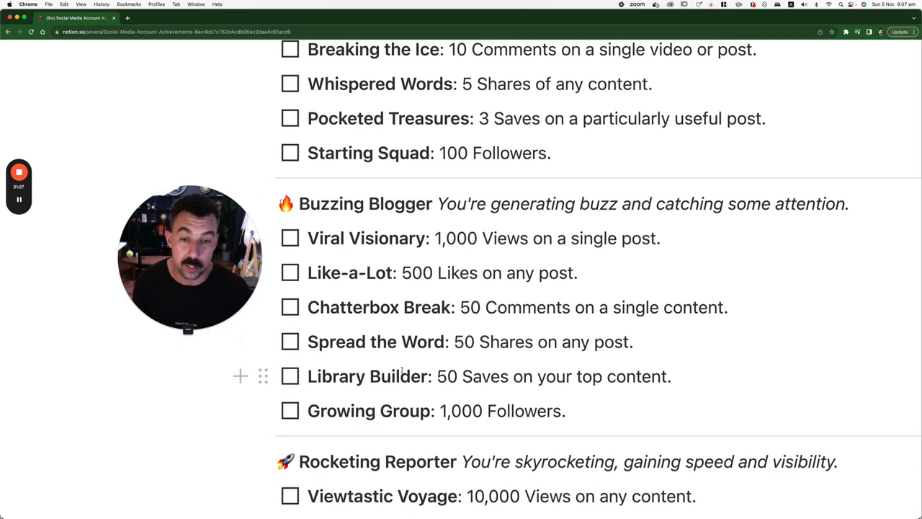
pyautogui.scroll(-4, 401, 370)
pyautogui.scroll(-3, 401, 370)
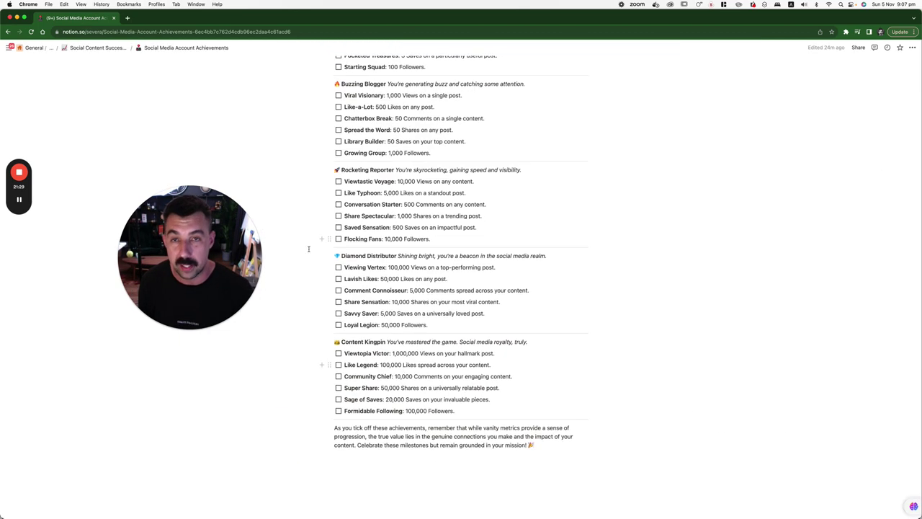
pyautogui.scroll(6, 308, 249)
pyautogui.click(97, 47)
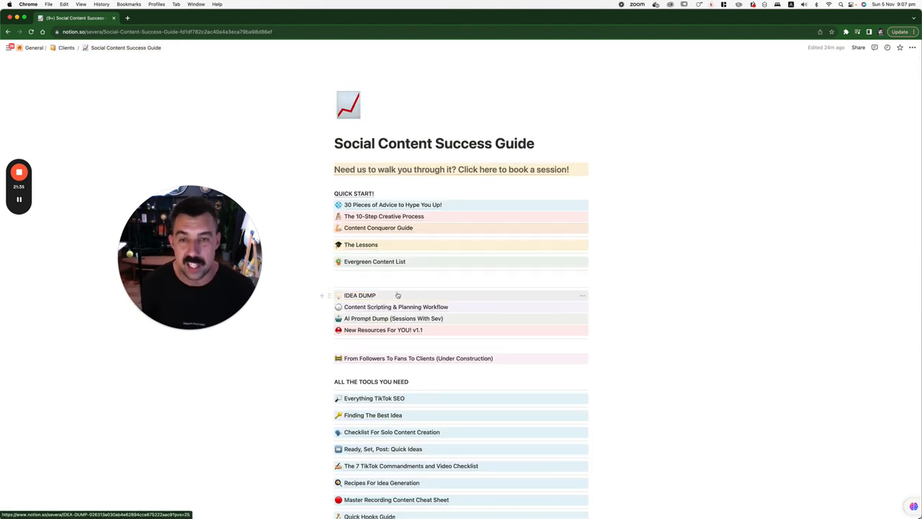
pyautogui.moveTo(360, 296)
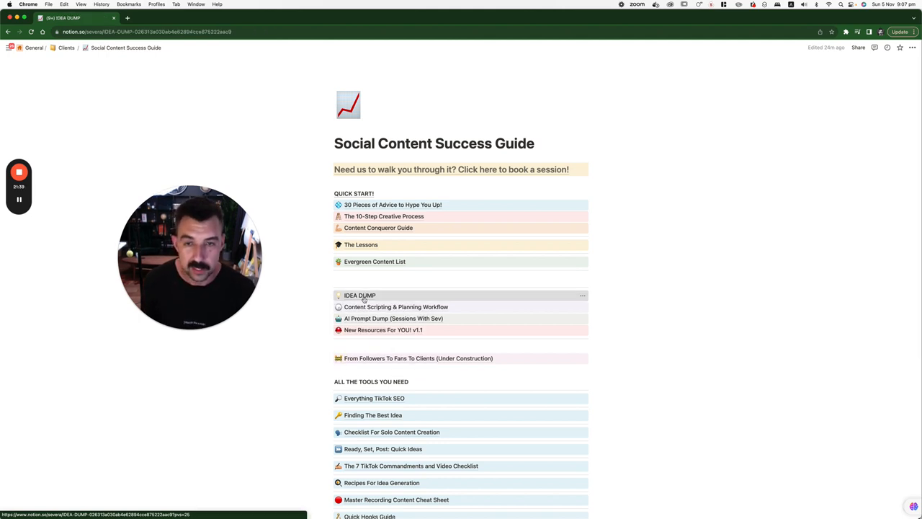
# In IDEA DUMP, expand the categories toggle and copy Inspirational & Motivational with its Brand Impact Stories idea
pyautogui.click(363, 298)
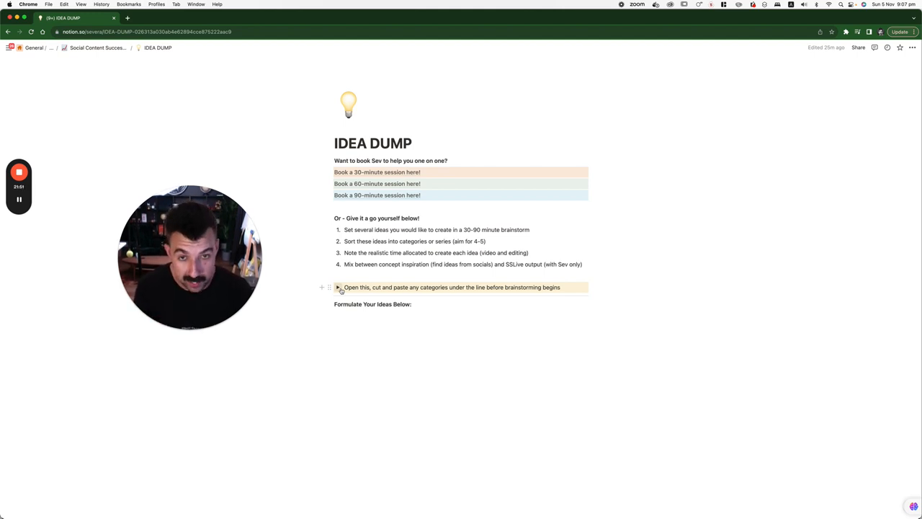
pyautogui.click(339, 288)
pyautogui.scroll(-5, 345, 286)
pyautogui.scroll(-8, 346, 286)
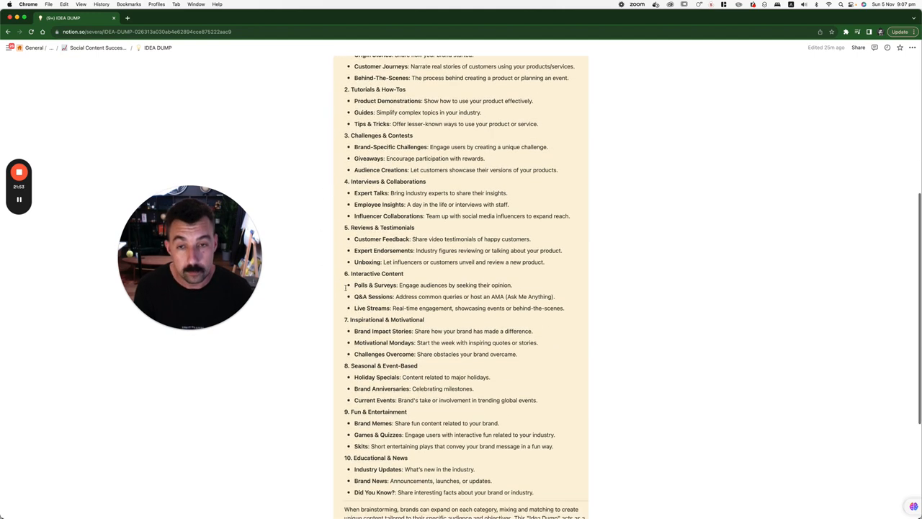
pyautogui.scroll(1, 345, 286)
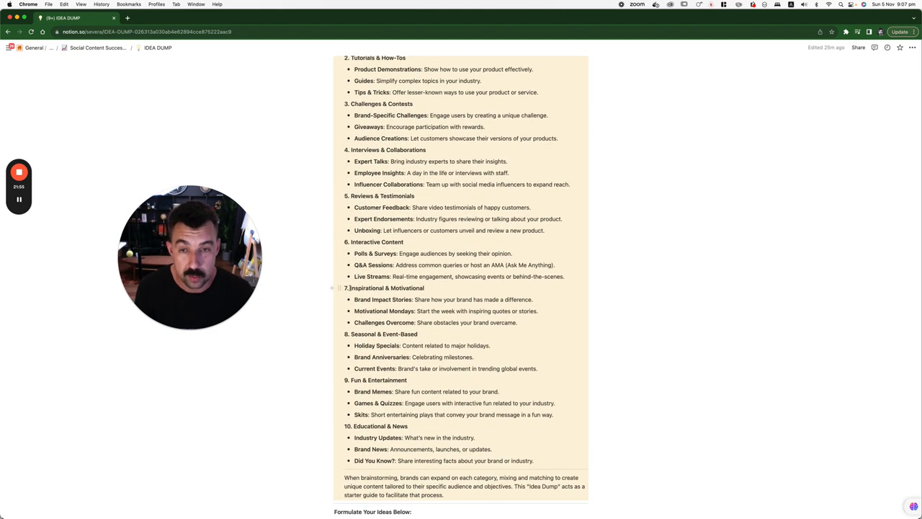
pyautogui.moveTo(348, 287); pyautogui.dragTo(537, 300)
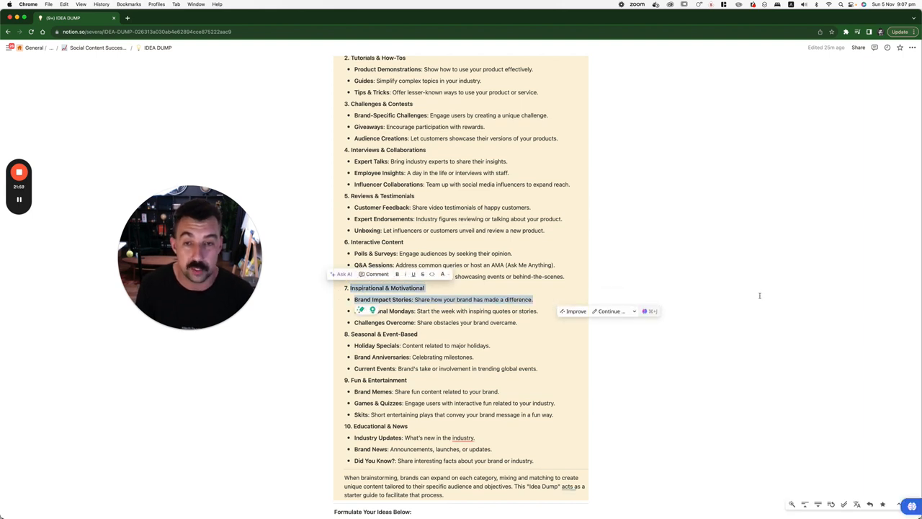
pyautogui.click(782, 301)
pyautogui.scroll(10, 461, 288)
# Collapse the toggle and paste the category under Formulate Your Ideas Below, adding blank lines around the idea
pyautogui.click(338, 287)
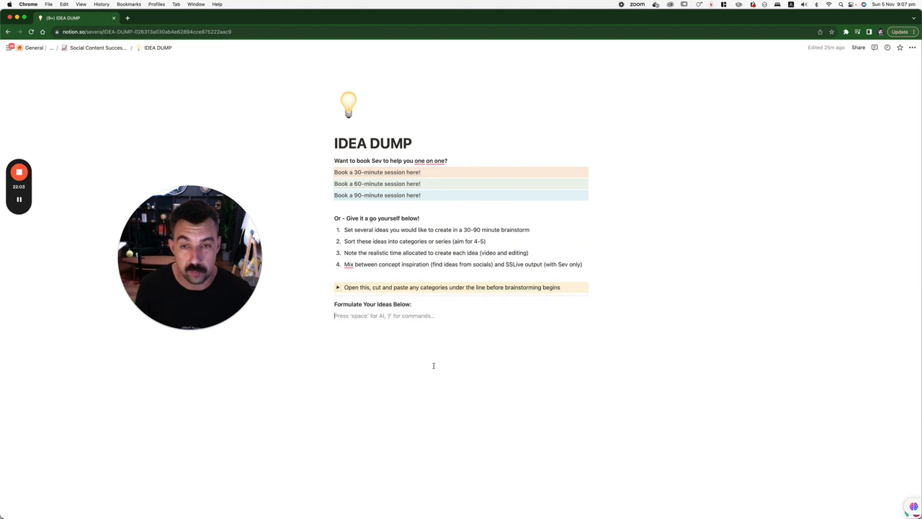
pyautogui.write('Inspirational & Motivational Brand Impact Stories: Share how your brand has made a difference.')
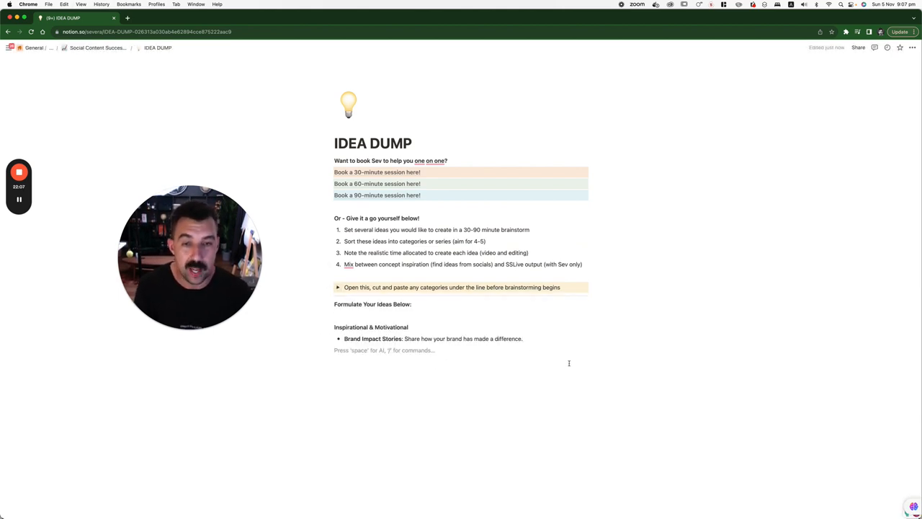
pyautogui.press('Return')
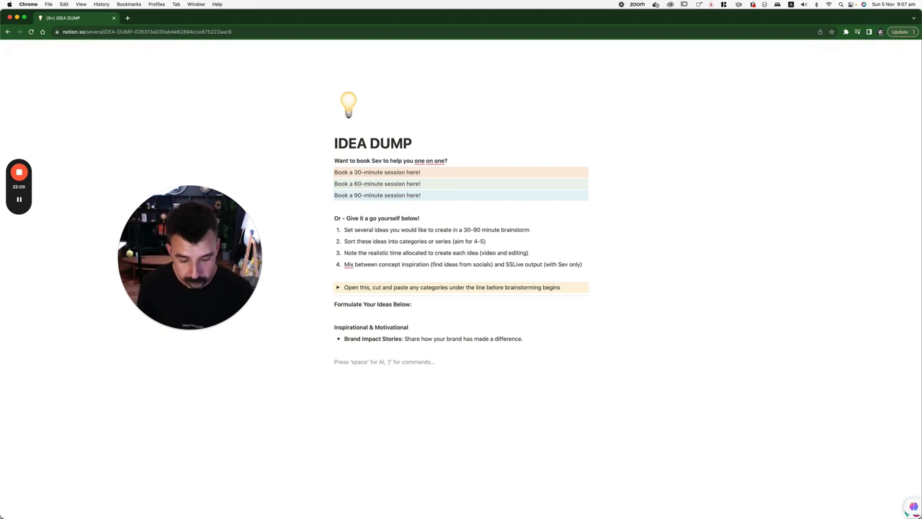
pyautogui.write('My brand')
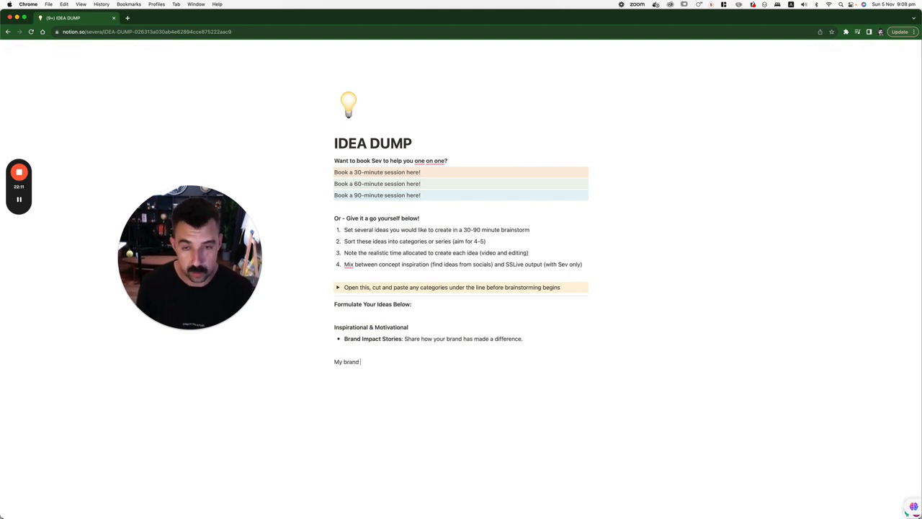
pyautogui.write(' wi')
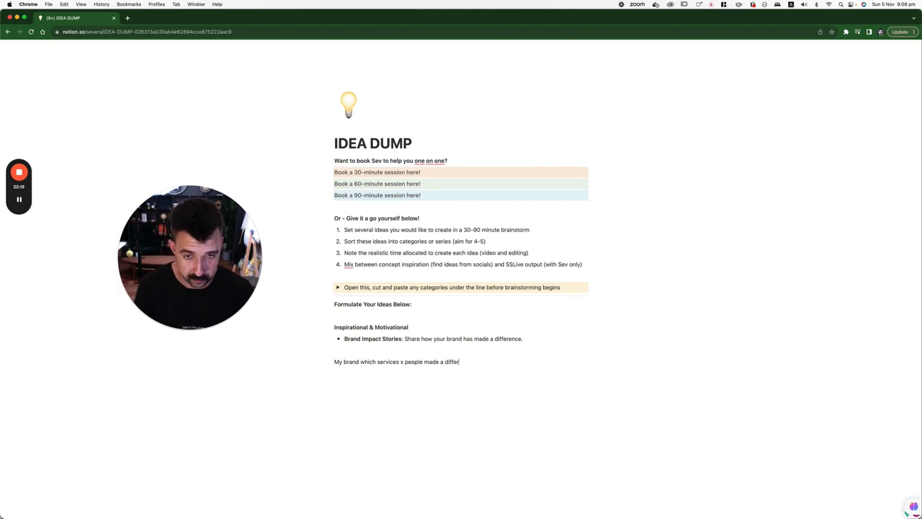
pyautogui.write('ence the other day b')
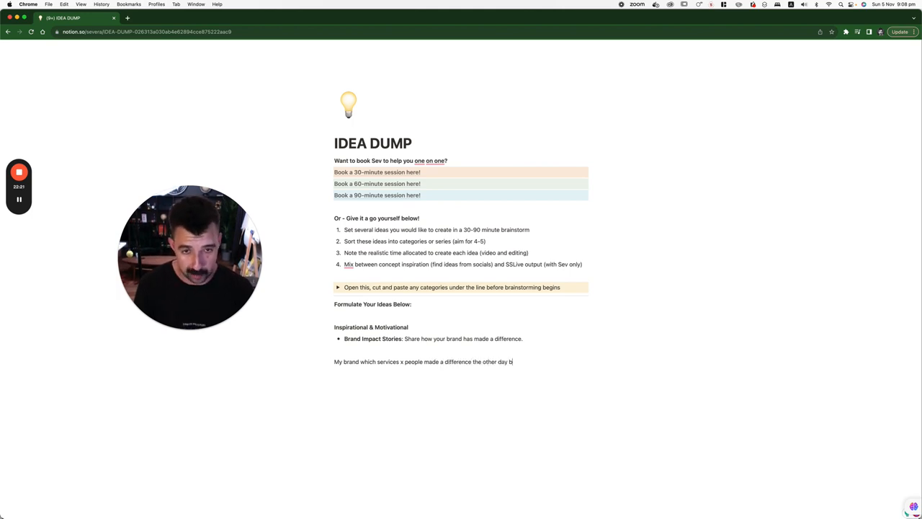
pyautogui.write('y y')
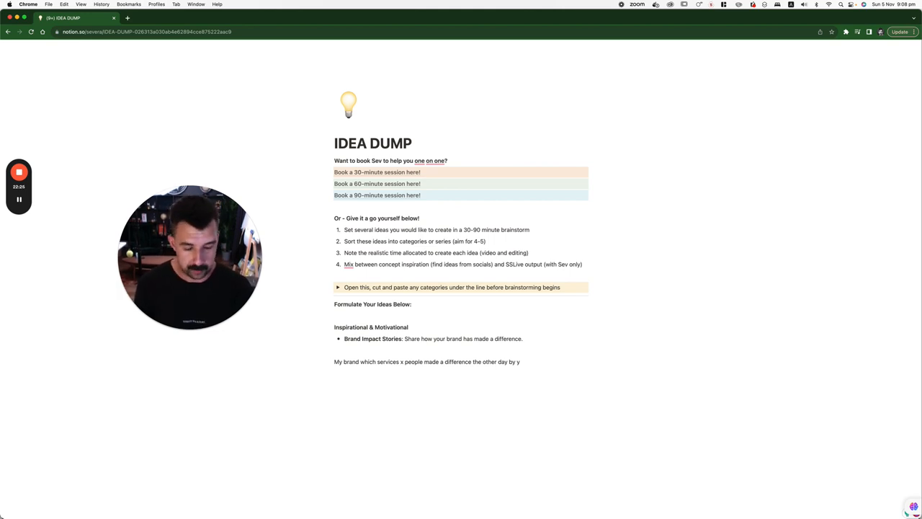
pyautogui.press('Return')
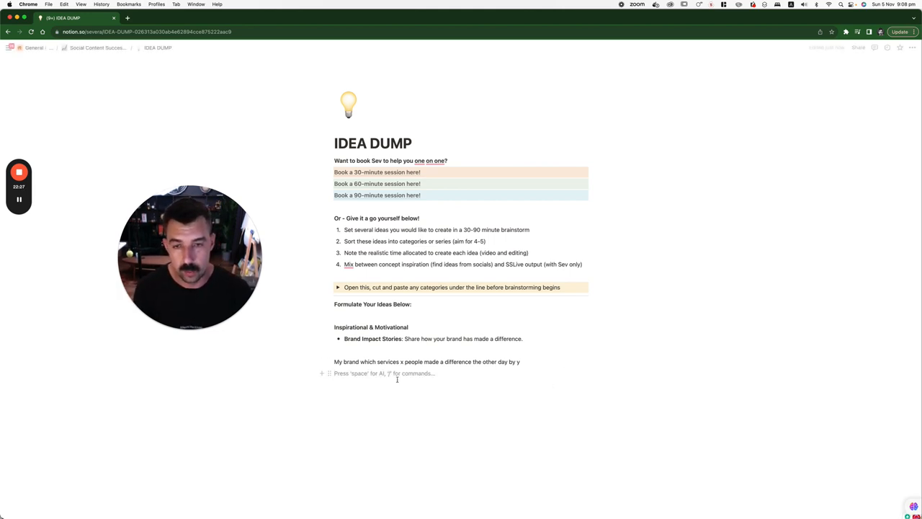
pyautogui.click(356, 350)
pyautogui.press('Return')
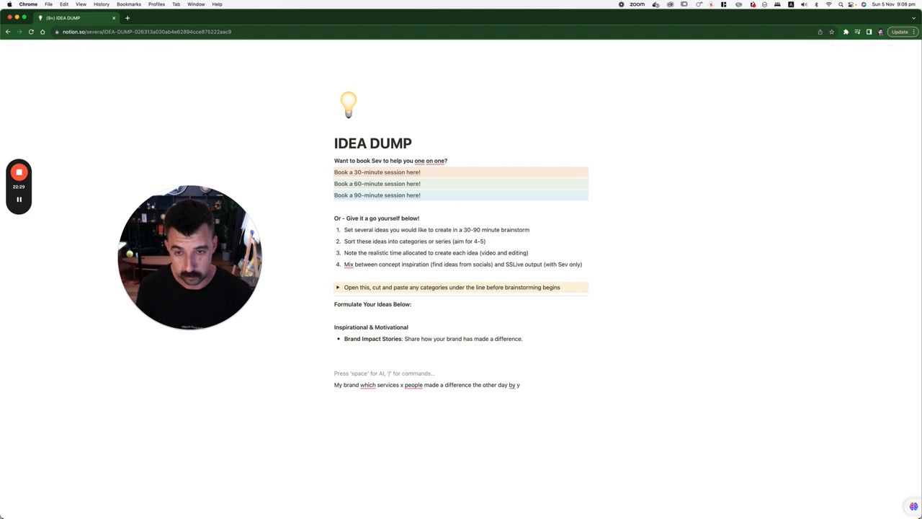
pyautogui.press('Return')
pyautogui.write('Ho')
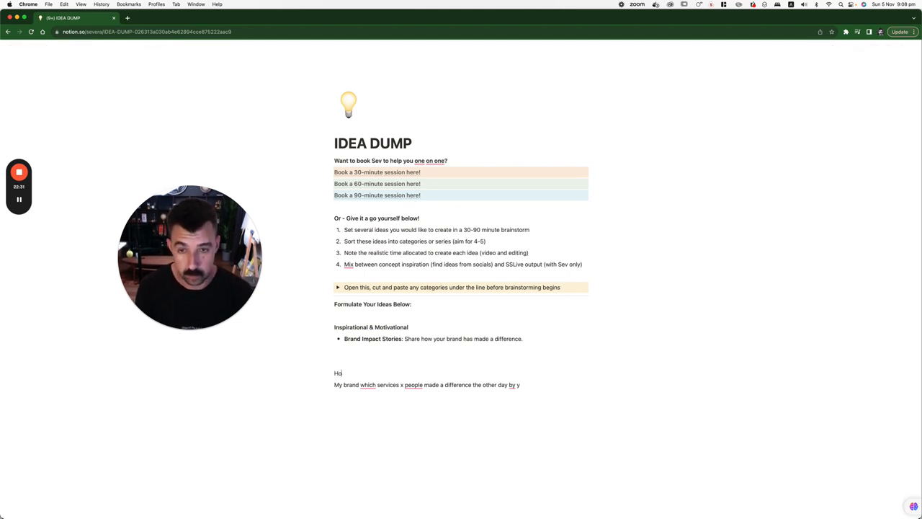
pyautogui.write("ok: Here's hpow we ma")
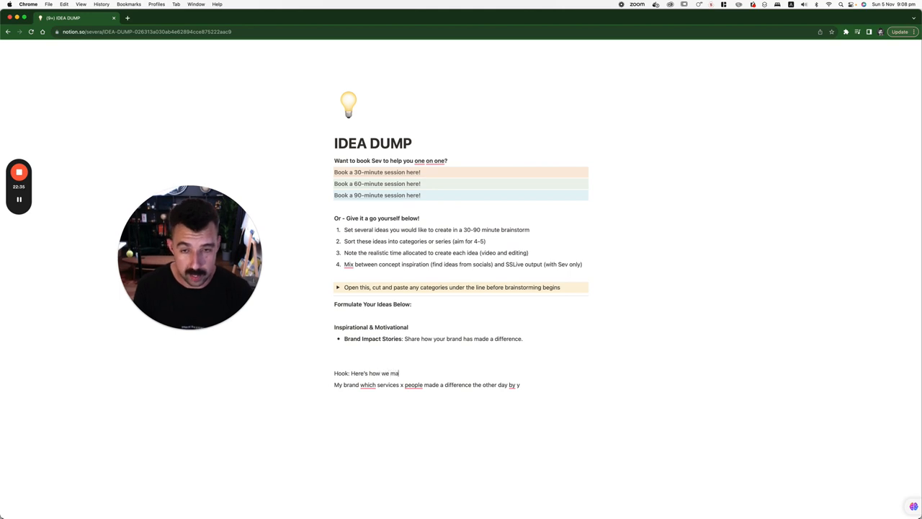
pyautogui.write('naged to u')
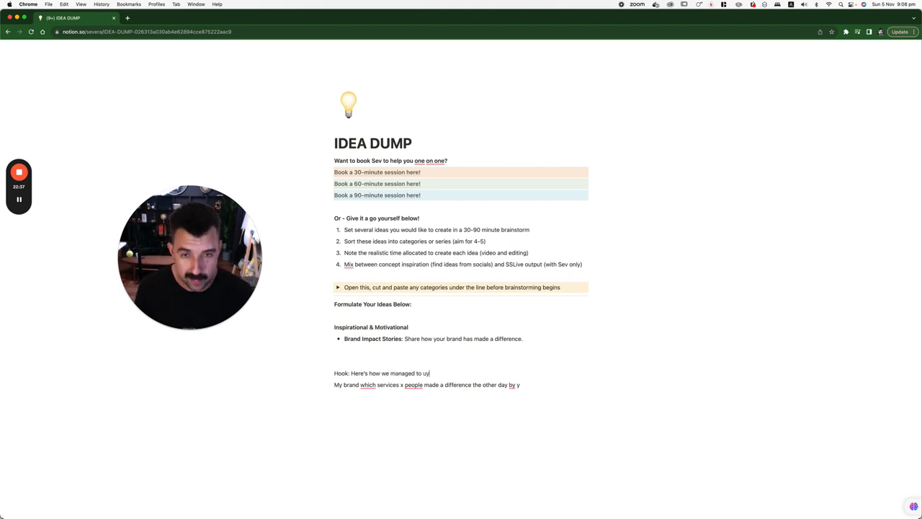
pyautogui.write(' y with o')
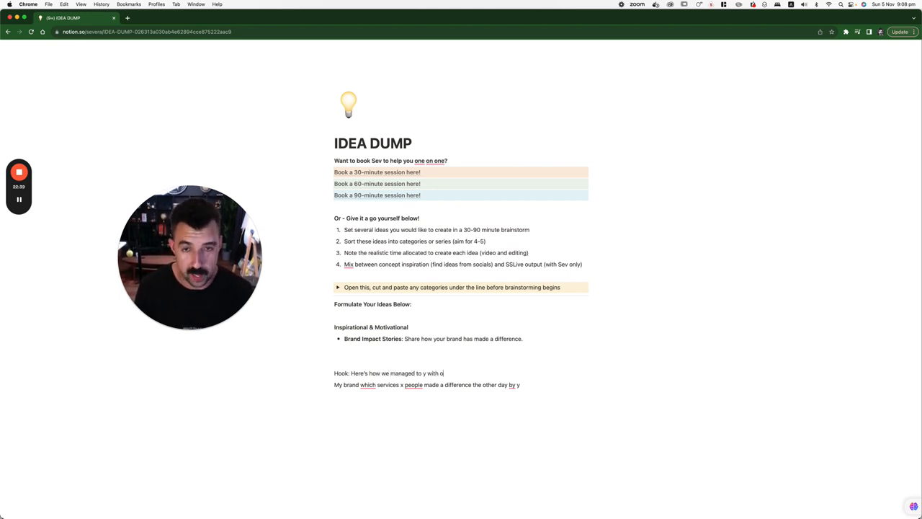
pyautogui.write('ur client.')
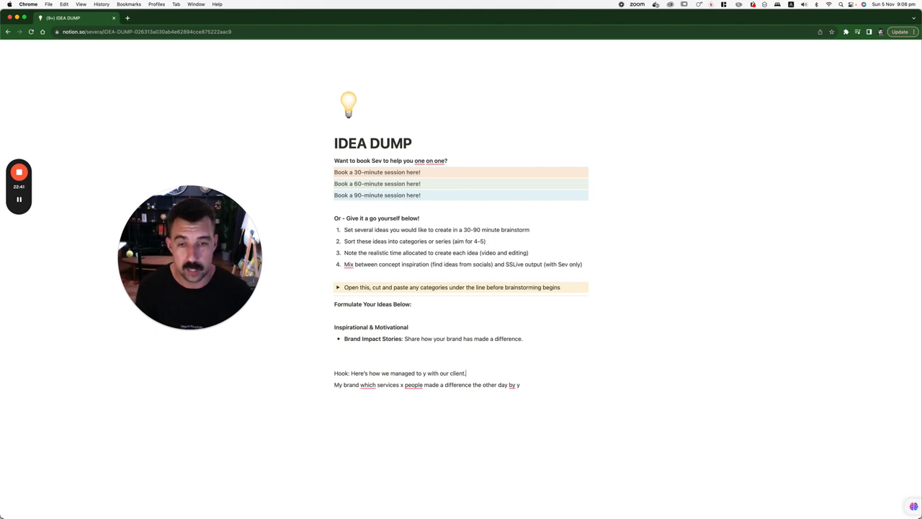
# Move the idea sentence after 'Idea:' above the Hook line and add 'Last Line: Let us help you!'
pyautogui.moveTo(425, 385); pyautogui.dragTo(528, 385)
pyautogui.click(564, 431)
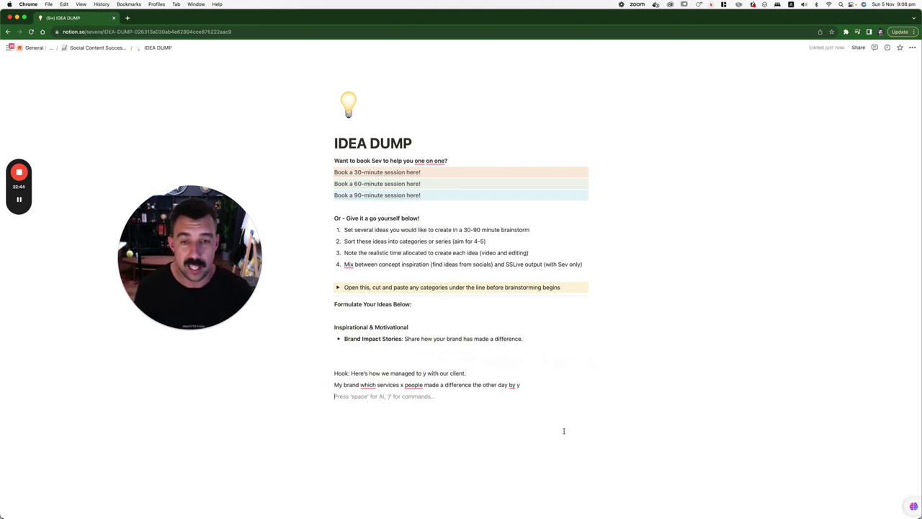
pyautogui.click(474, 375)
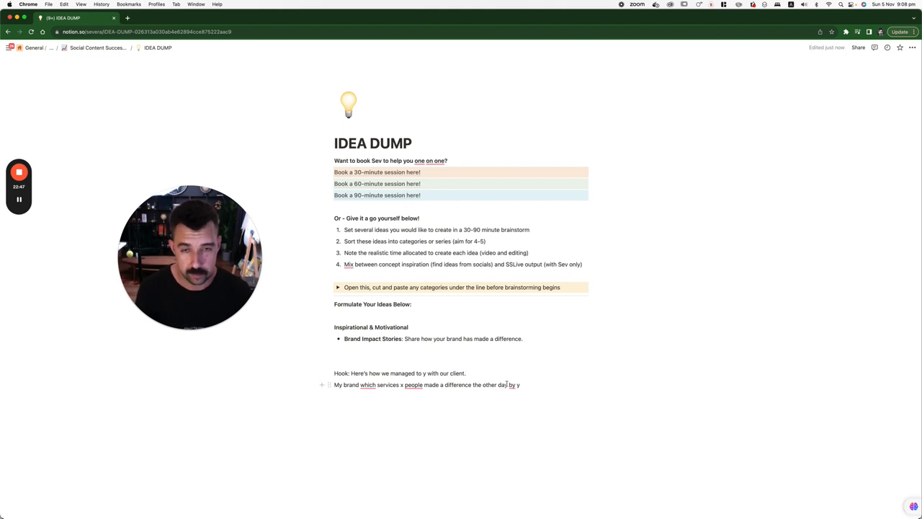
pyautogui.moveTo(522, 385); pyautogui.dragTo(335, 385)
pyautogui.press('super+c')
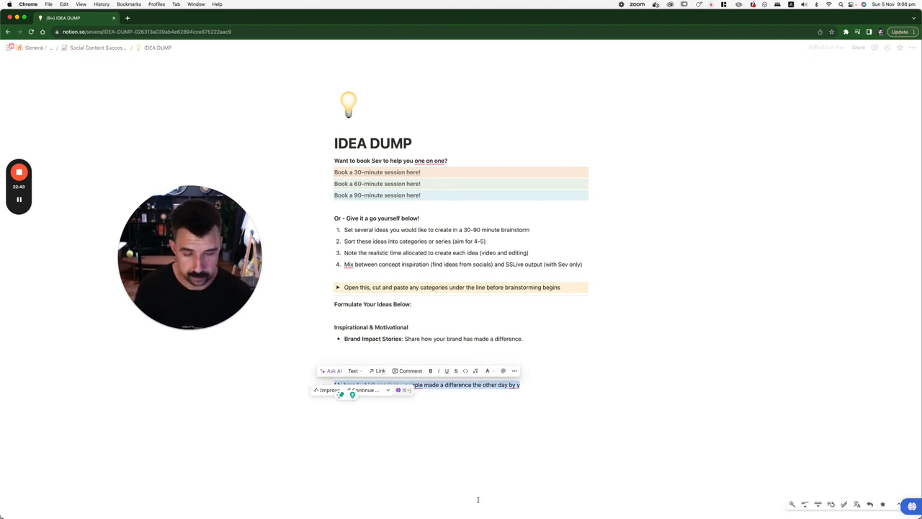
pyautogui.press('BackSpace')
pyautogui.click(338, 361)
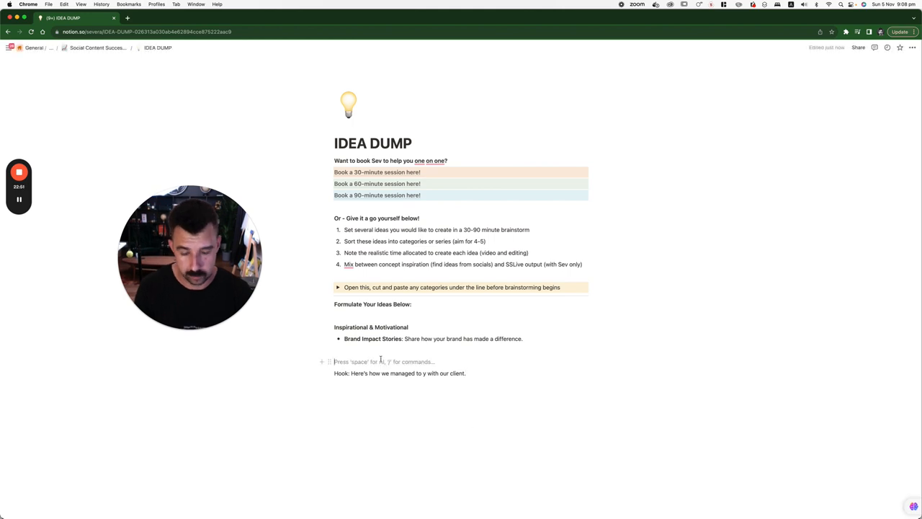
pyautogui.write('(dea:')
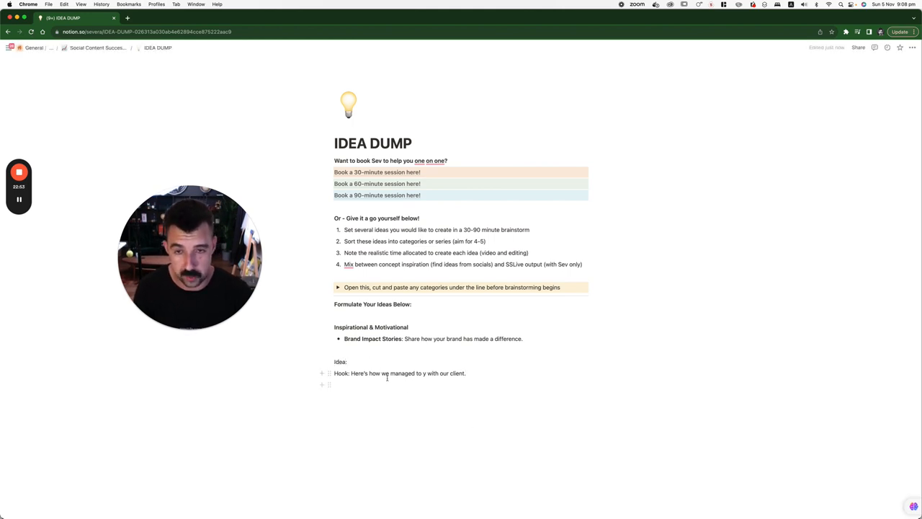
pyautogui.press('super+v')
pyautogui.click(403, 384)
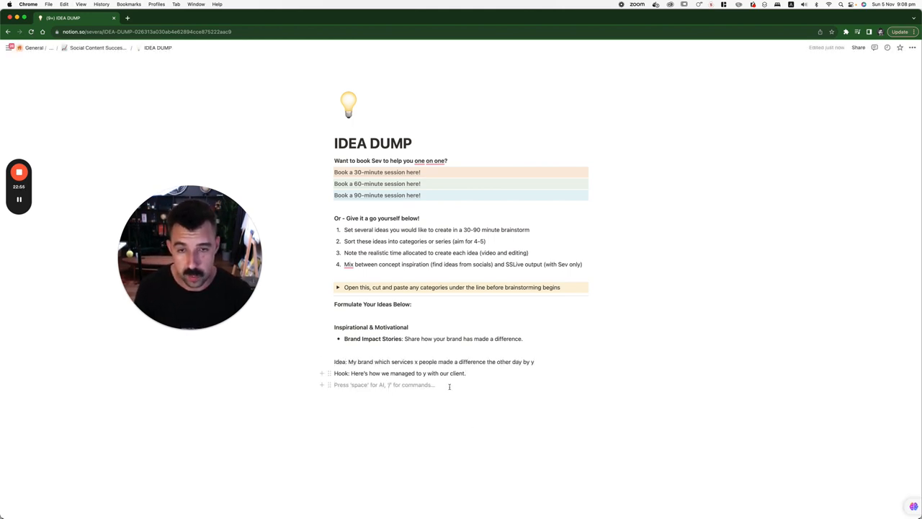
pyautogui.press('Return')
pyautogui.write('Line')
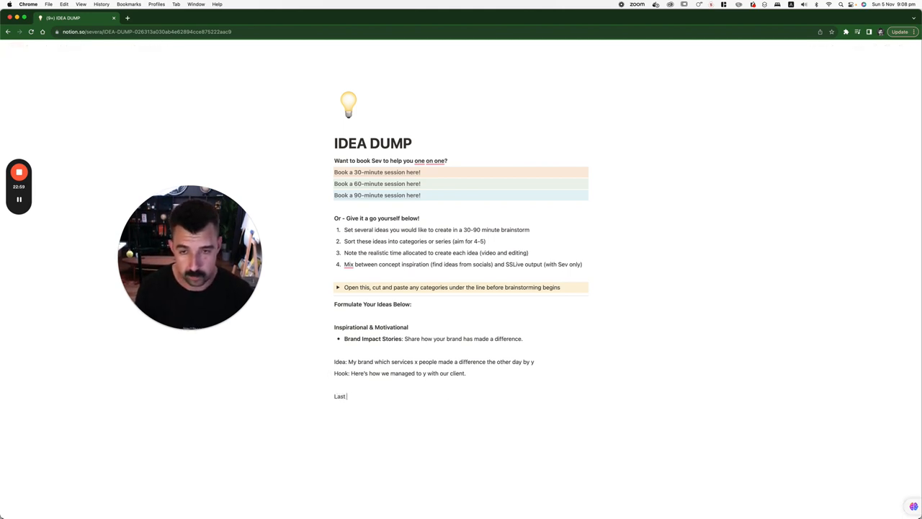
pyautogui.write(': Let us help you')
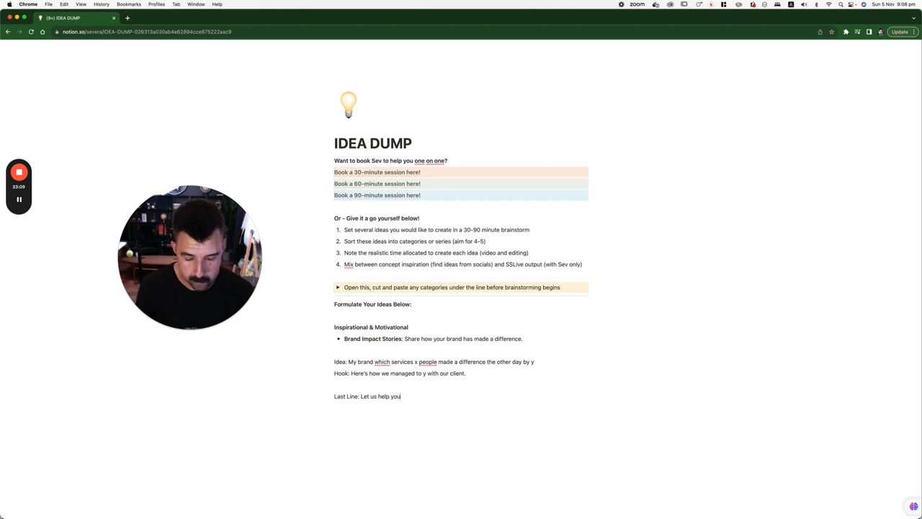
pyautogui.write('!')
# Add four bullet story beats (beginning, middle, end, extra) between the Hook and the Last Line
pyautogui.click(395, 384)
pyautogui.press('Return')
pyautogui.press('Return')
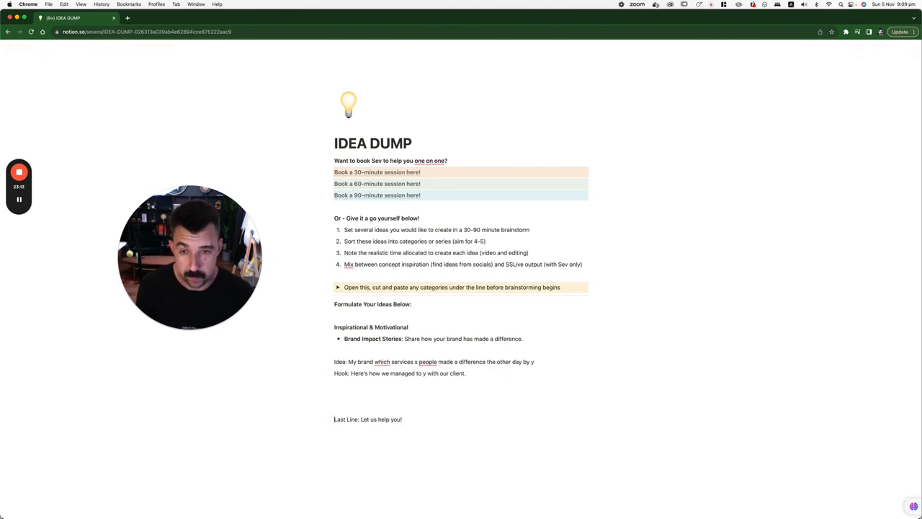
pyautogui.press('Up')
pyautogui.press('Up')
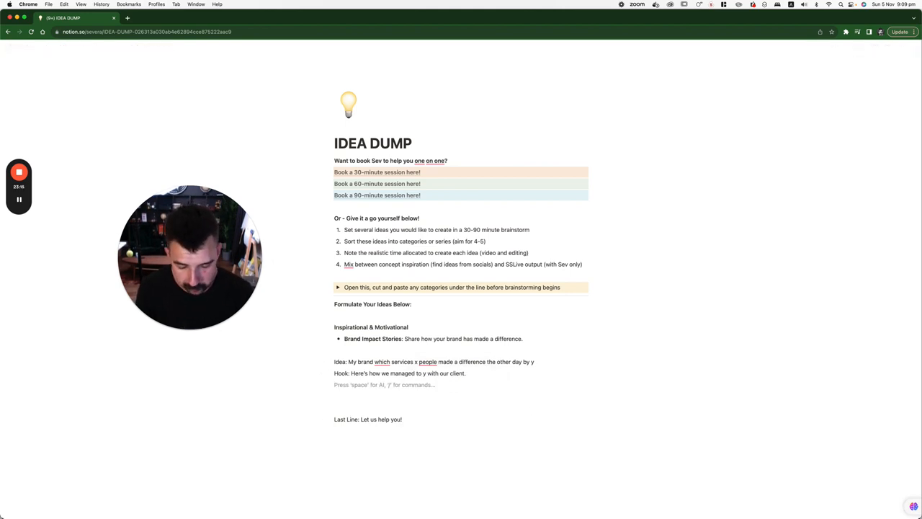
pyautogui.write('.')
pyautogui.write('- The beginning - the')
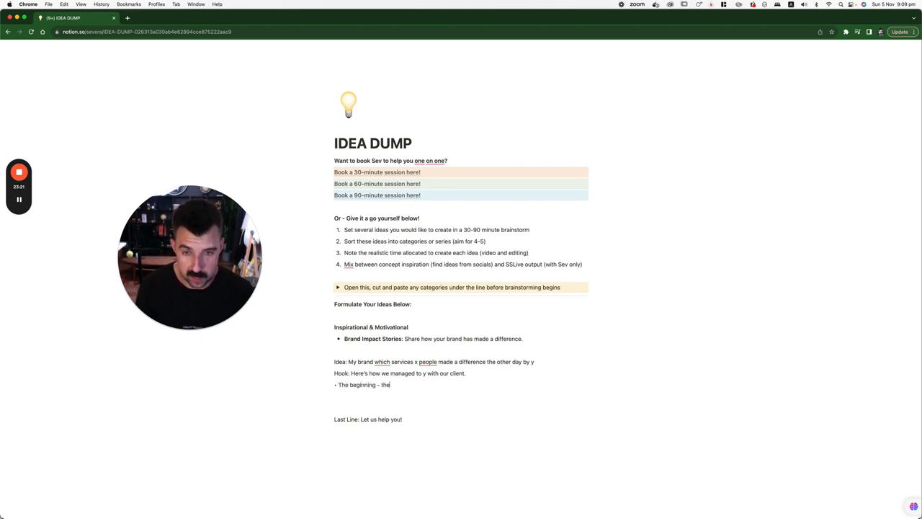
pyautogui.write('ir problem?')
pyautogui.press('Return')
pyautogui.write('•')
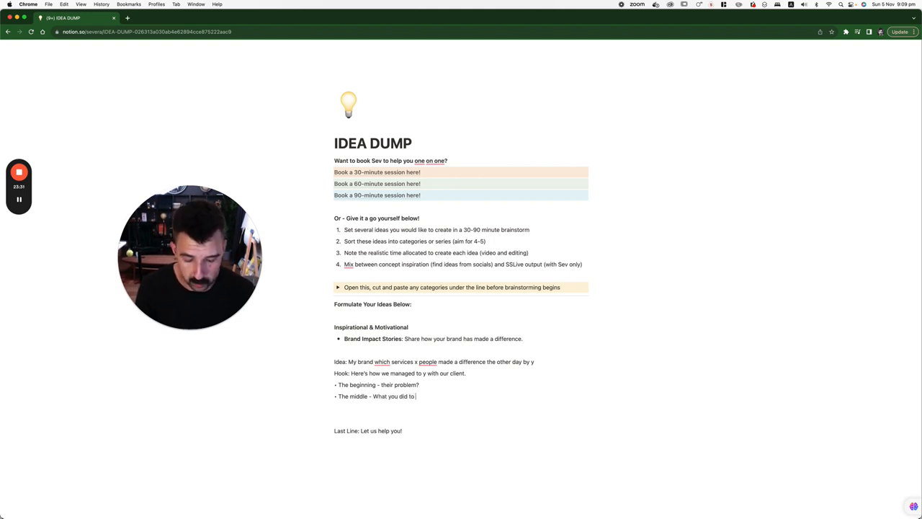
pyautogui.write('solve it')
pyautogui.press('Return')
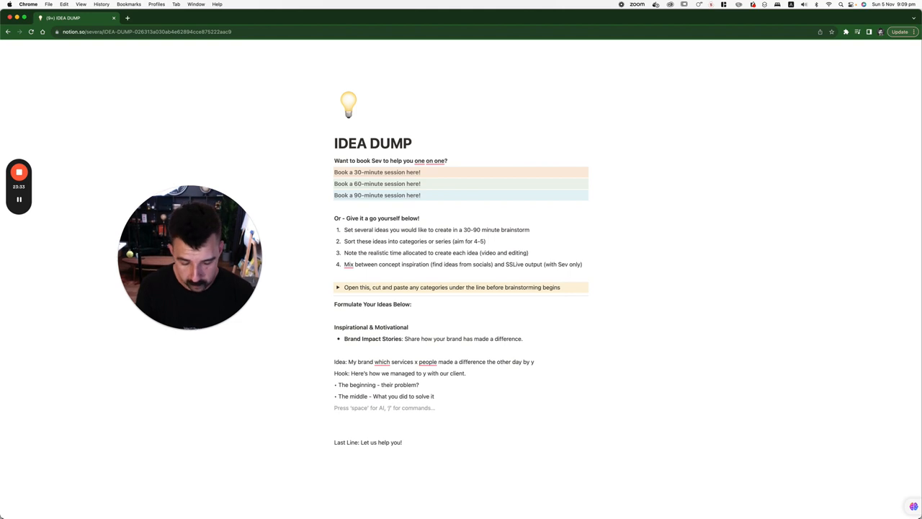
pyautogui.write('•')
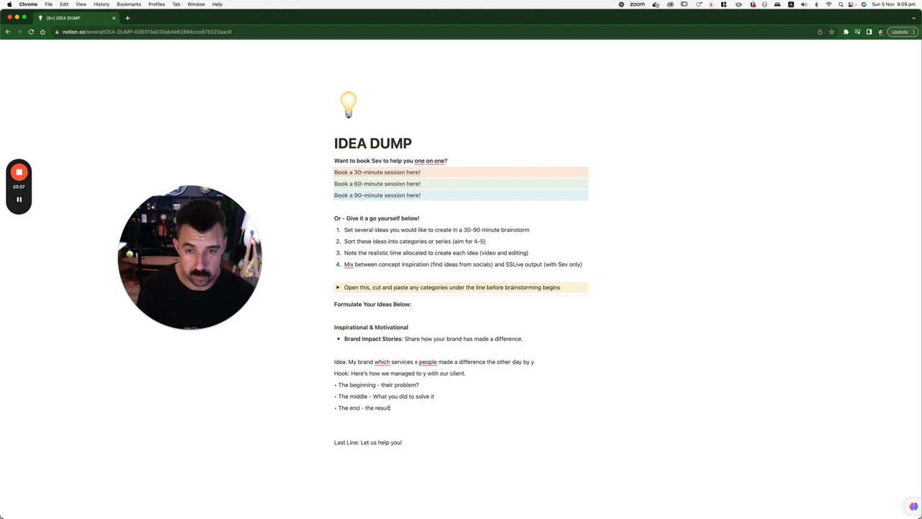
pyautogui.press('Return')
pyautogui.write('•')
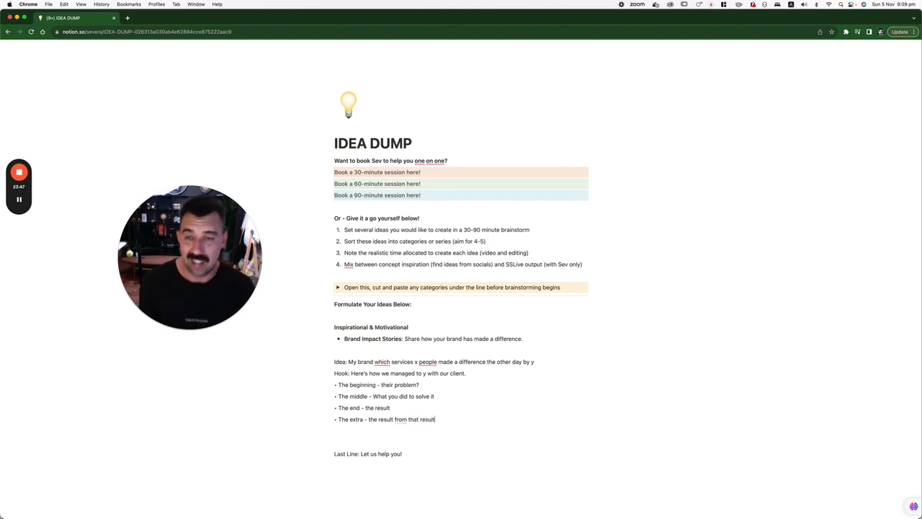
pyautogui.press('Return')
pyautogui.press('Delete')
pyautogui.press('Delete')
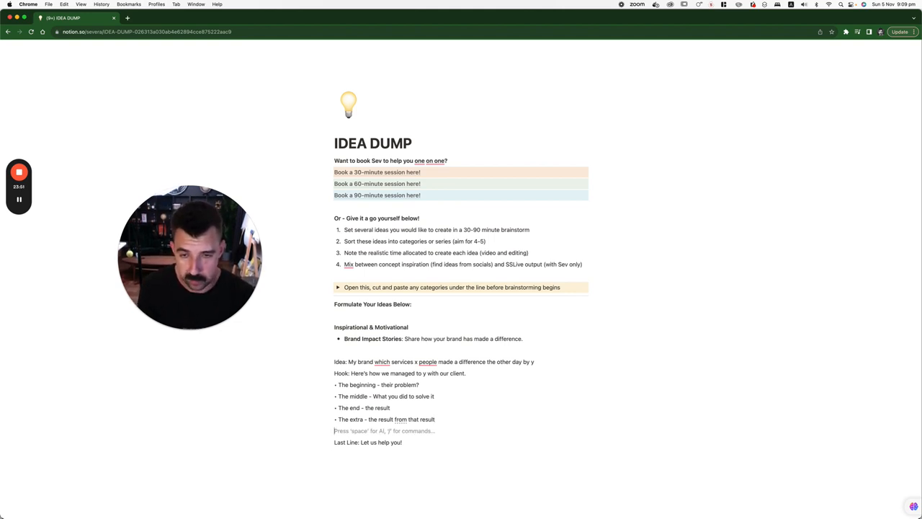
pyautogui.press('Delete')
pyautogui.press('Delete')
pyautogui.moveTo(435, 418); pyautogui.dragTo(334, 384)
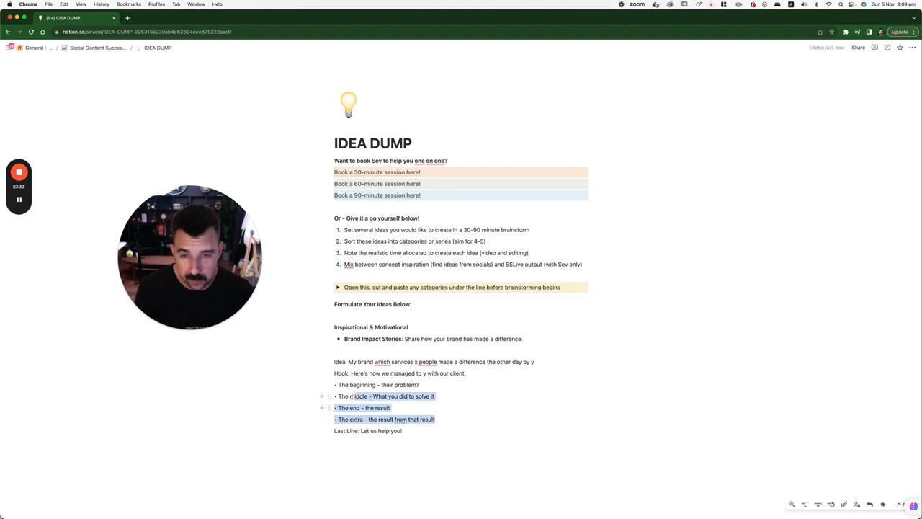
pyautogui.click(499, 435)
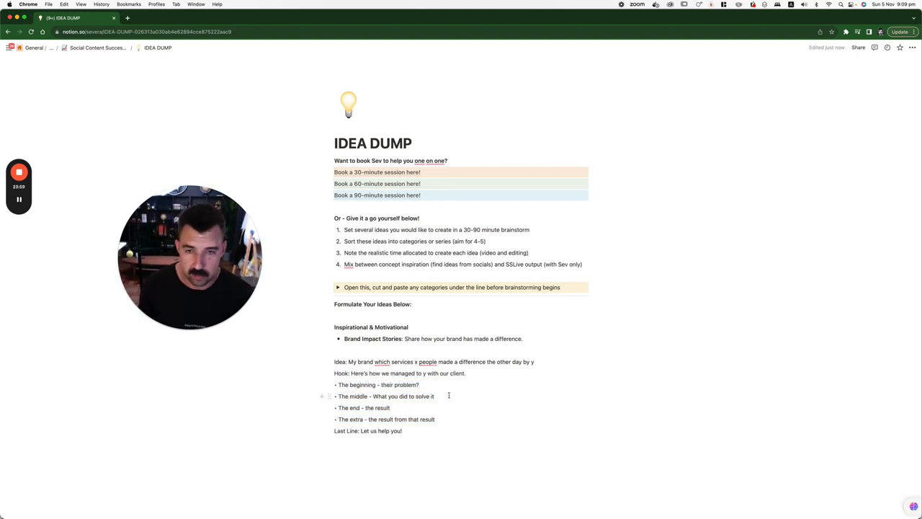
pyautogui.moveTo(432, 265)
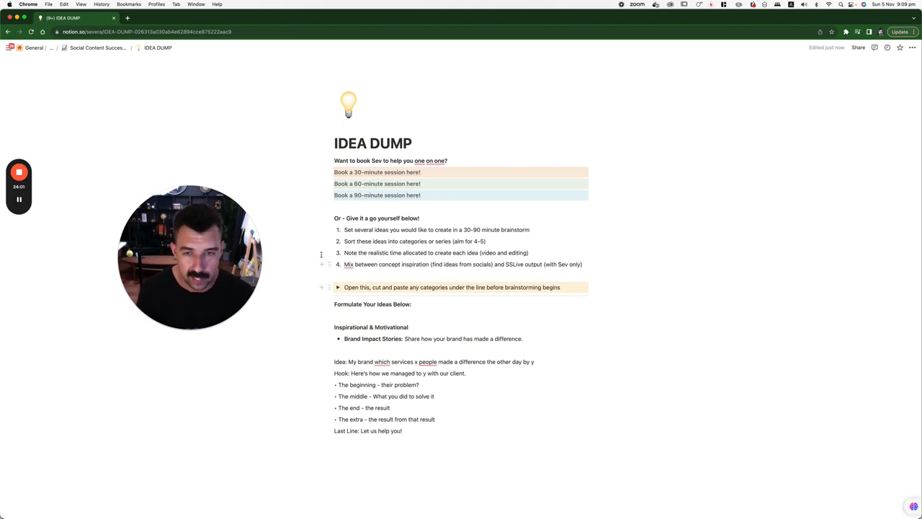
# Glance at the Quick Hooks Guide from the guide page, then return and reopen IDEA DUMP
pyautogui.click(97, 48)
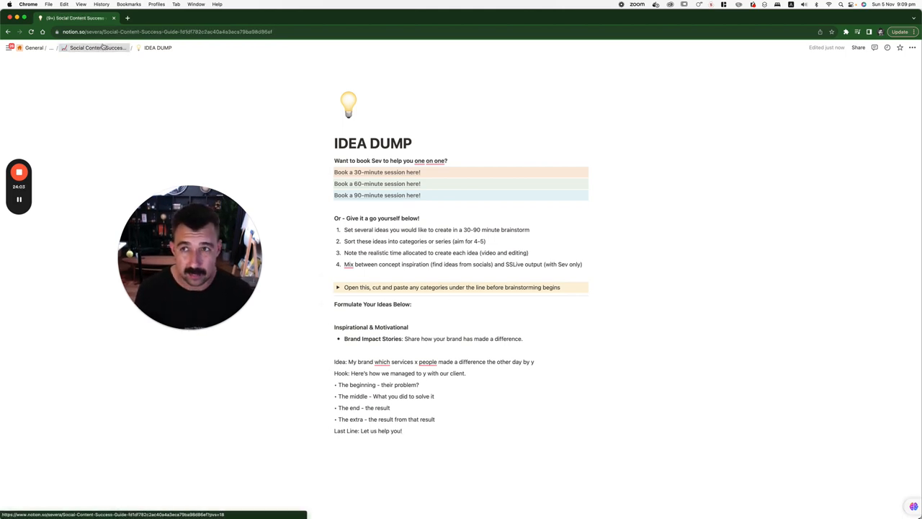
pyautogui.scroll(-5, 490, 290)
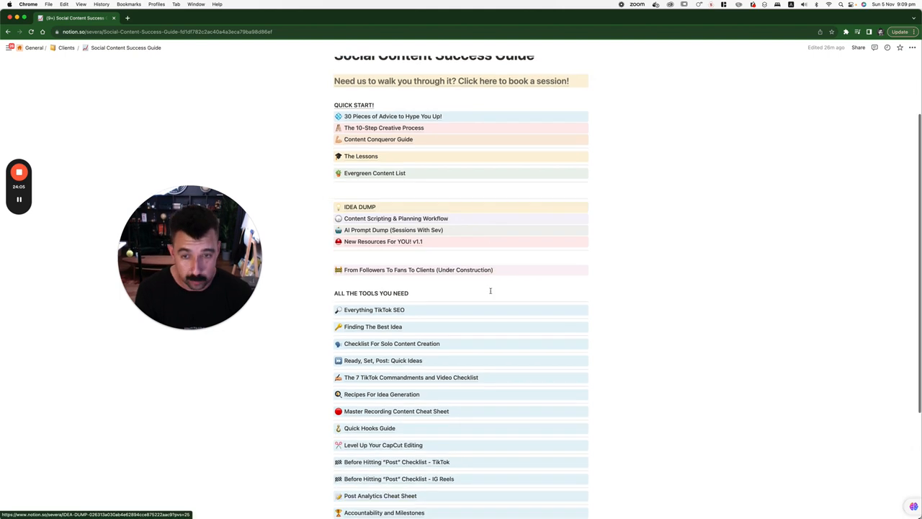
pyautogui.scroll(-3, 432, 324)
pyautogui.click(352, 372)
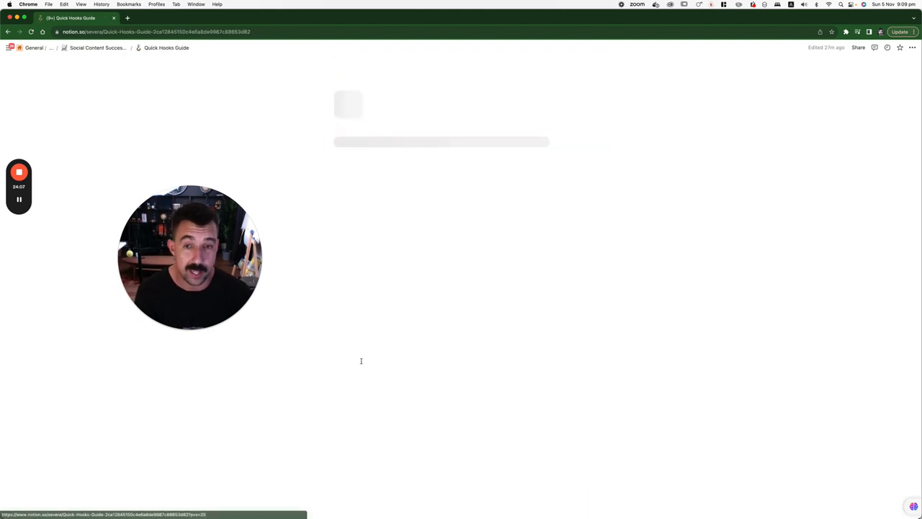
pyautogui.scroll(-3, 432, 302)
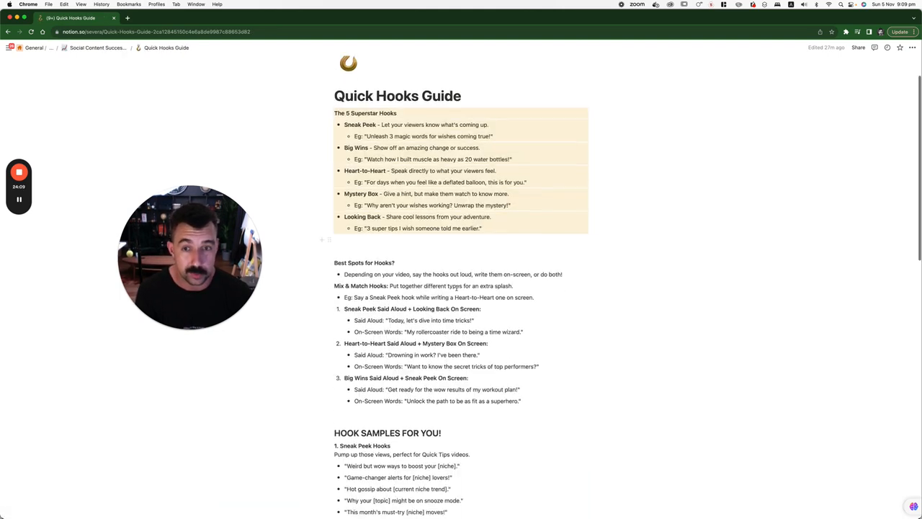
pyautogui.scroll(-5, 446, 295)
pyautogui.scroll(-3, 456, 288)
pyautogui.scroll(-2, 456, 288)
pyautogui.scroll(3, 456, 287)
pyautogui.scroll(4, 456, 287)
pyautogui.scroll(3, 456, 287)
pyautogui.scroll(2, 456, 287)
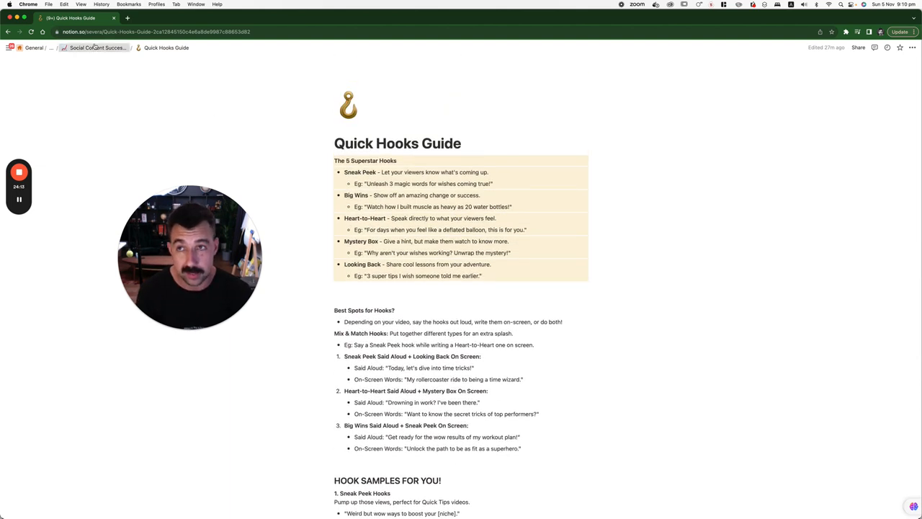
pyautogui.click(98, 48)
pyautogui.scroll(-4, 526, 375)
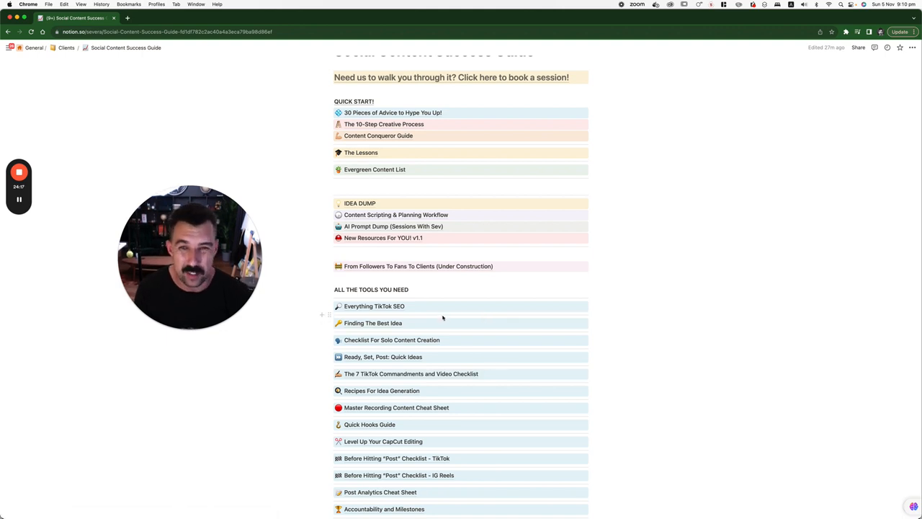
pyautogui.click(355, 203)
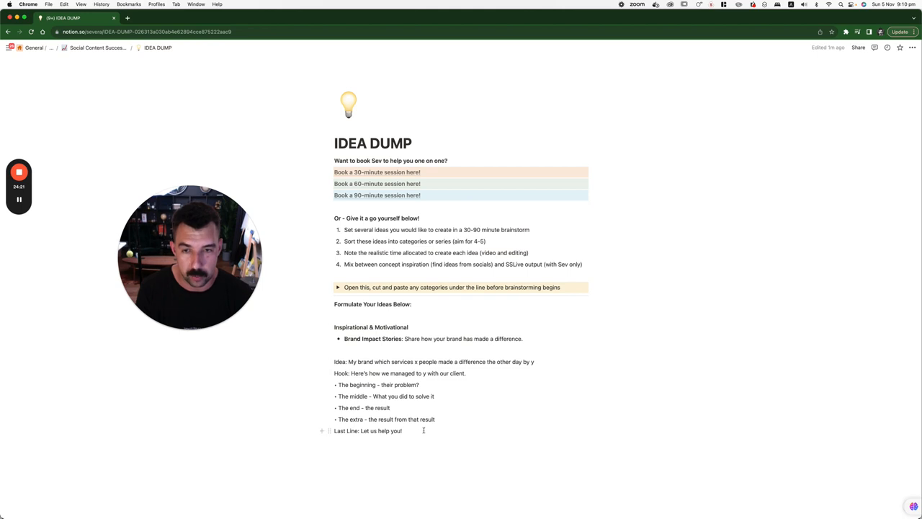
# Copy the Brand Impact Stories outline from Notion and paste it into SSLive's Develop Ideas prompt
pyautogui.moveTo(410, 430); pyautogui.dragTo(317, 360)
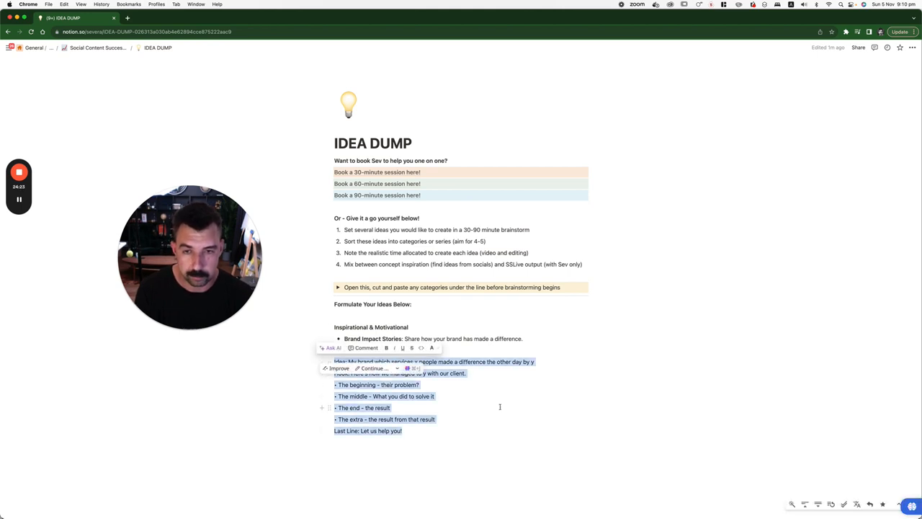
pyautogui.moveTo(335, 346); pyautogui.dragTo(334, 324)
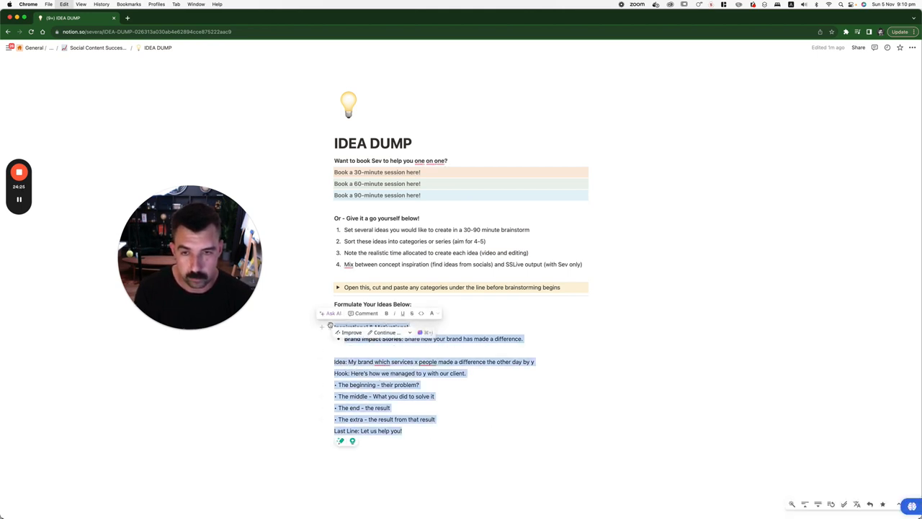
pyautogui.press('super+Tab')
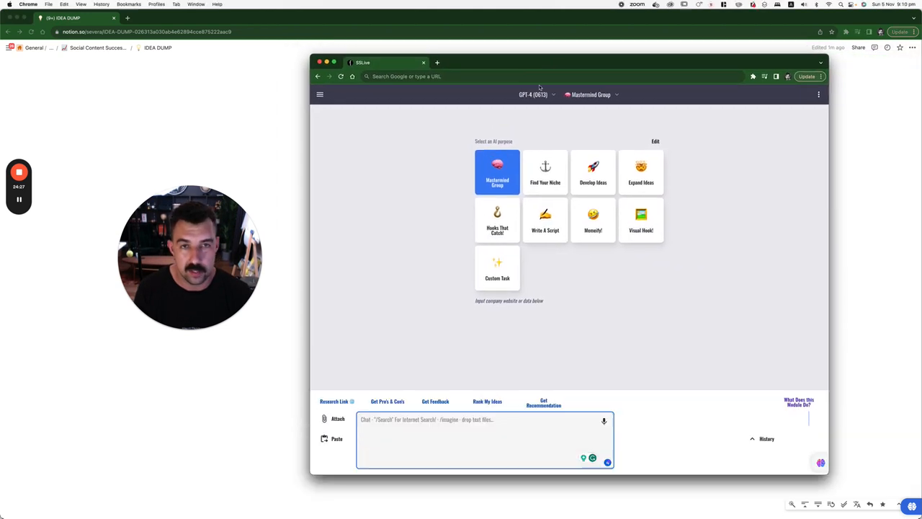
pyautogui.click(598, 178)
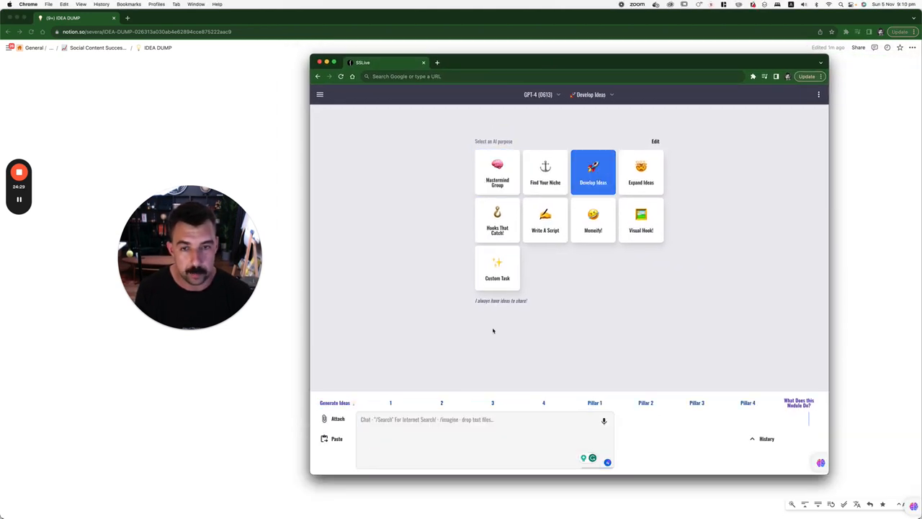
pyautogui.click(444, 426)
pyautogui.press('super+v')
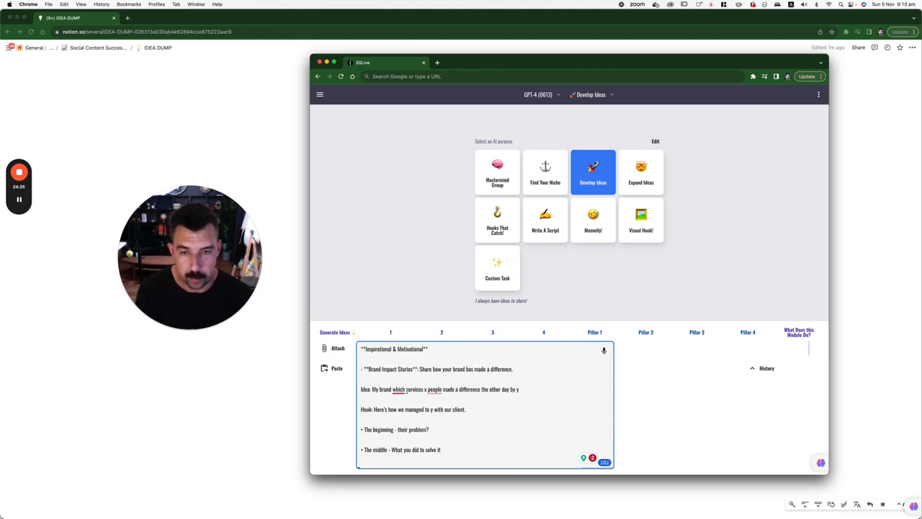
# Replace the x and y placeholders so the hook reads a lawn-mowing brand that helped our client
pyautogui.press('BackSpace')
pyautogui.write('mowing lawns for')
pyautogui.press('Delete')
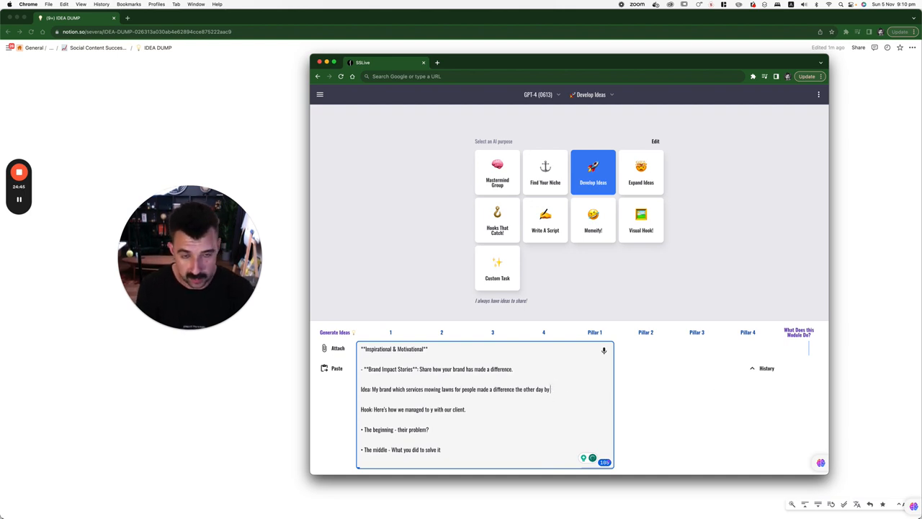
pyautogui.write('wing how differe')
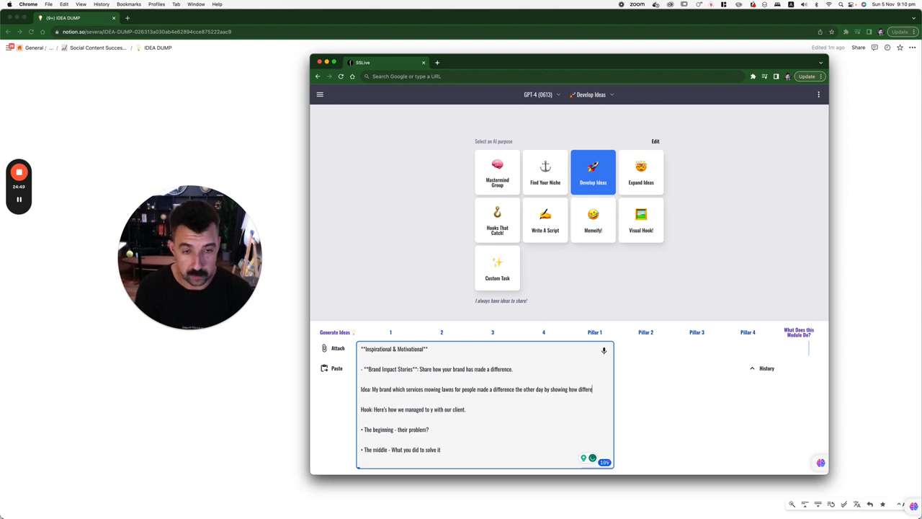
pyautogui.write('nt a freshly cut lawn would')
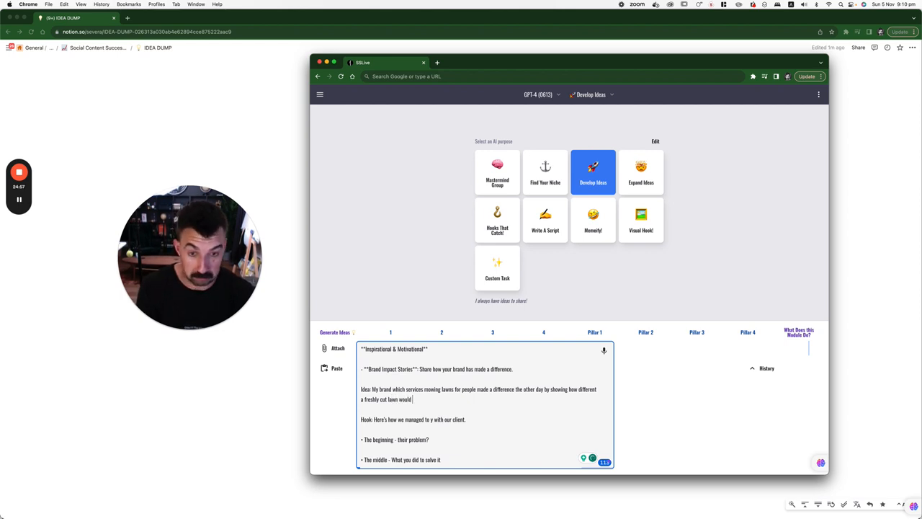
pyautogui.write('e.')
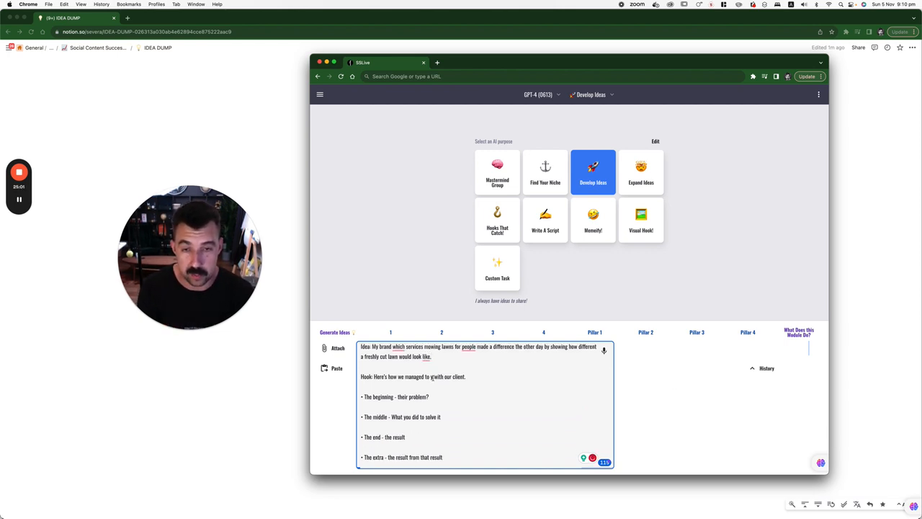
pyautogui.press('BackSpace')
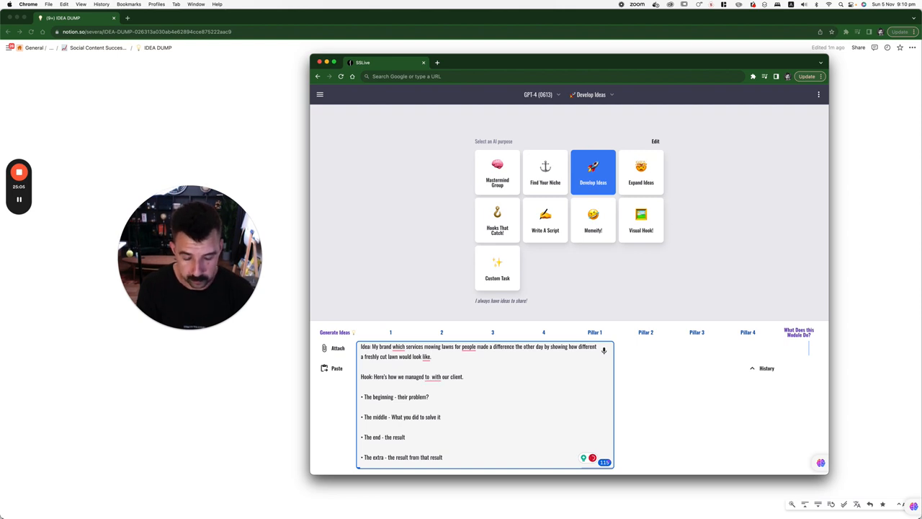
pyautogui.write('help')
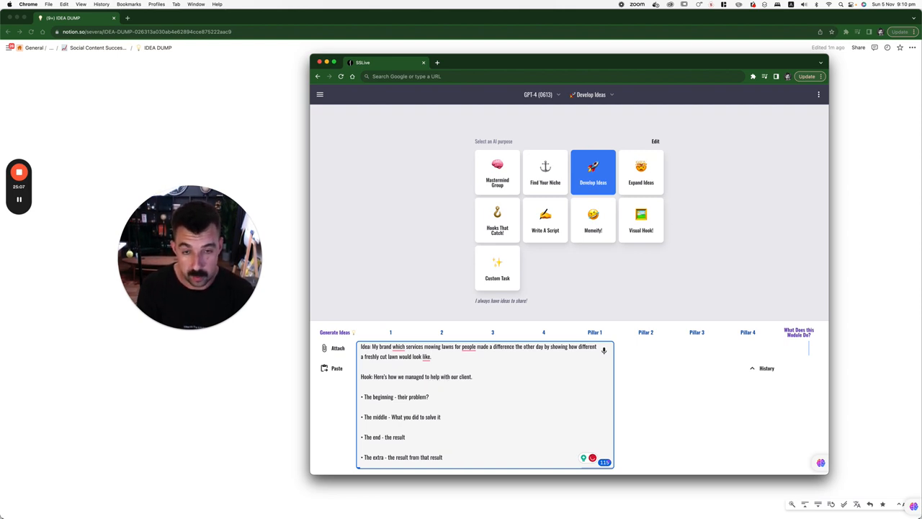
pyautogui.press('Delete')
pyautogui.press('Delete')
pyautogui.press('Delete')
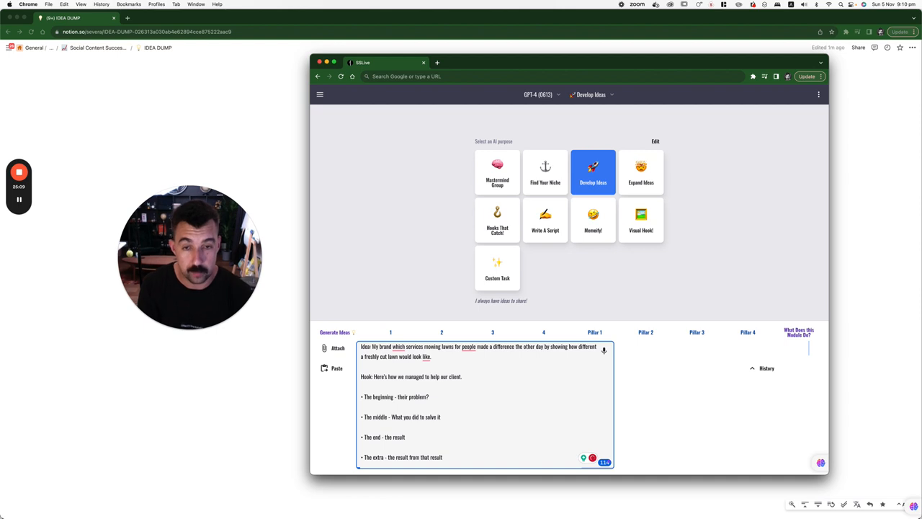
pyautogui.scroll(-2, 423, 398)
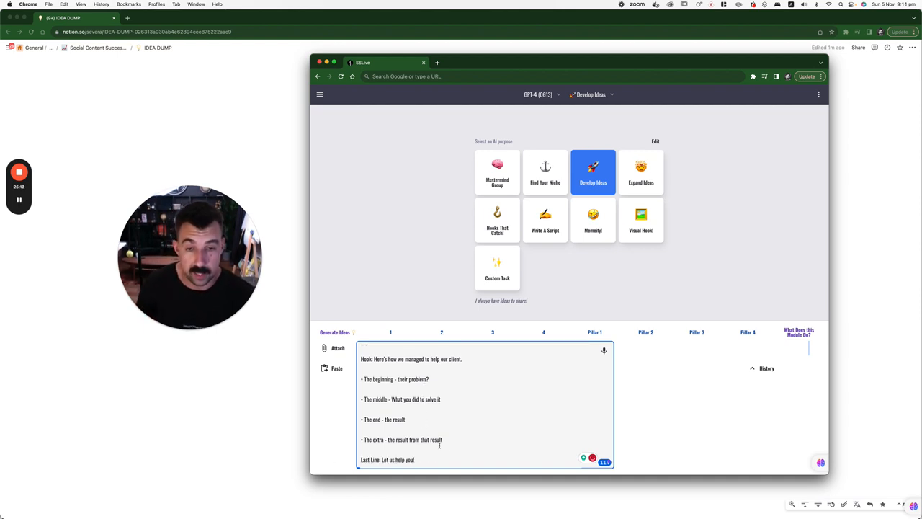
pyautogui.scroll(3, 529, 399)
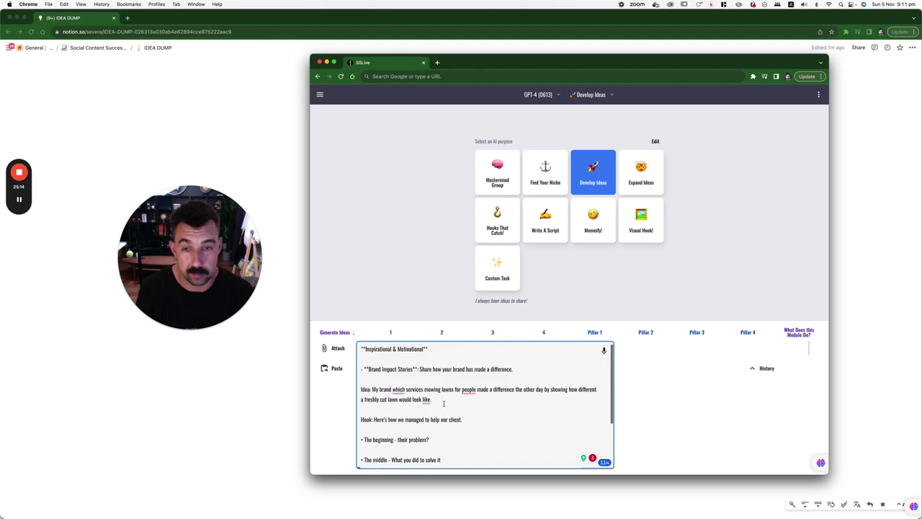
# Generate ideas, pick option 3 for funny relatable videos, then select the sent prompt text for reuse
pyautogui.click(335, 332)
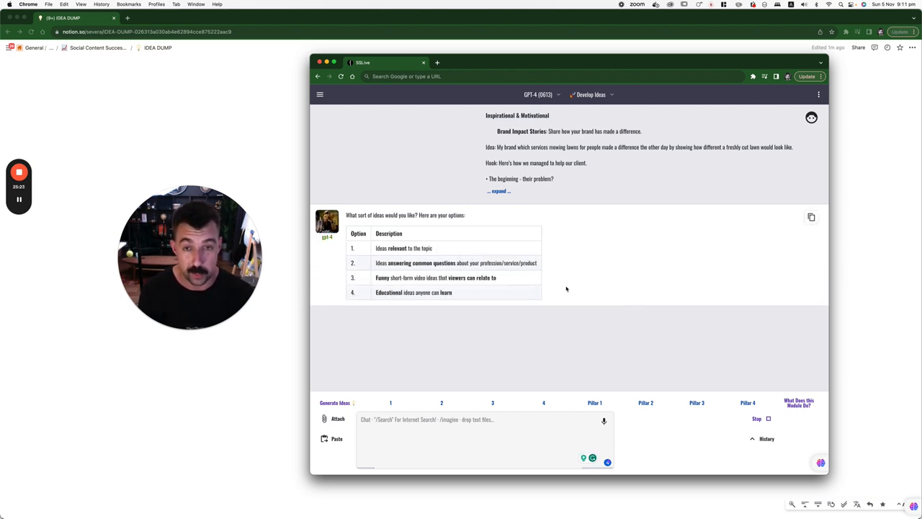
pyautogui.click(493, 403)
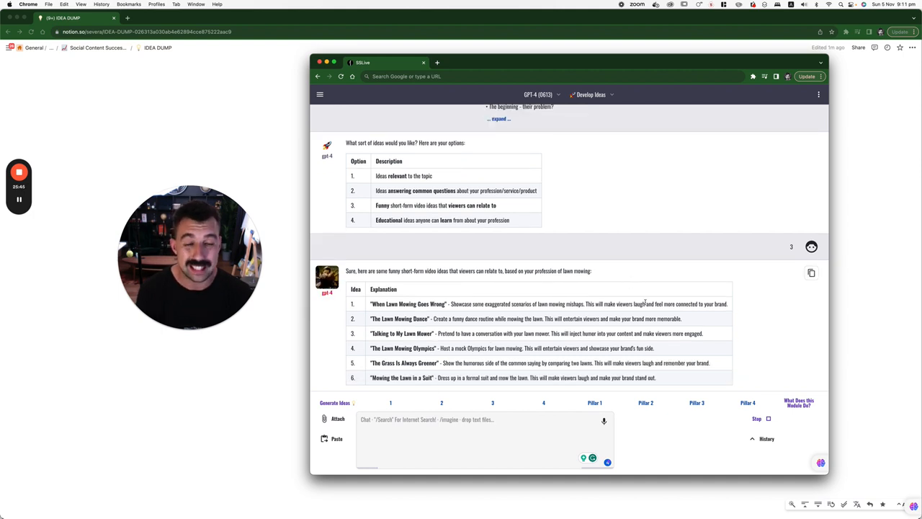
pyautogui.scroll(5, 533, 231)
pyautogui.scroll(3, 540, 216)
pyautogui.scroll(4, 541, 209)
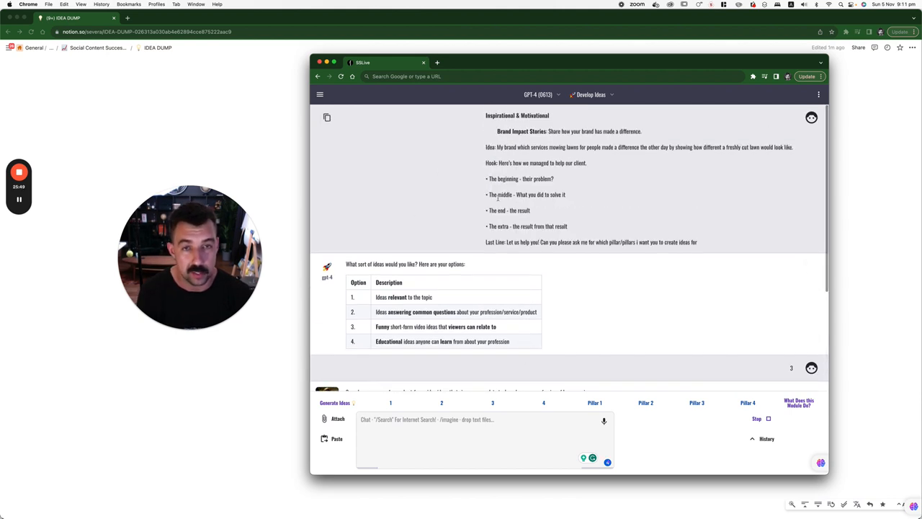
pyautogui.scroll(-5, 581, 228)
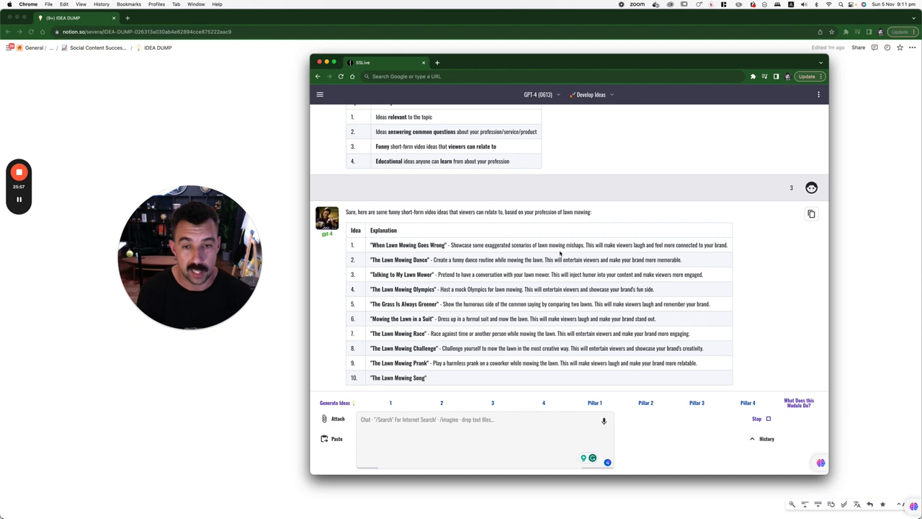
pyautogui.scroll(5, 566, 267)
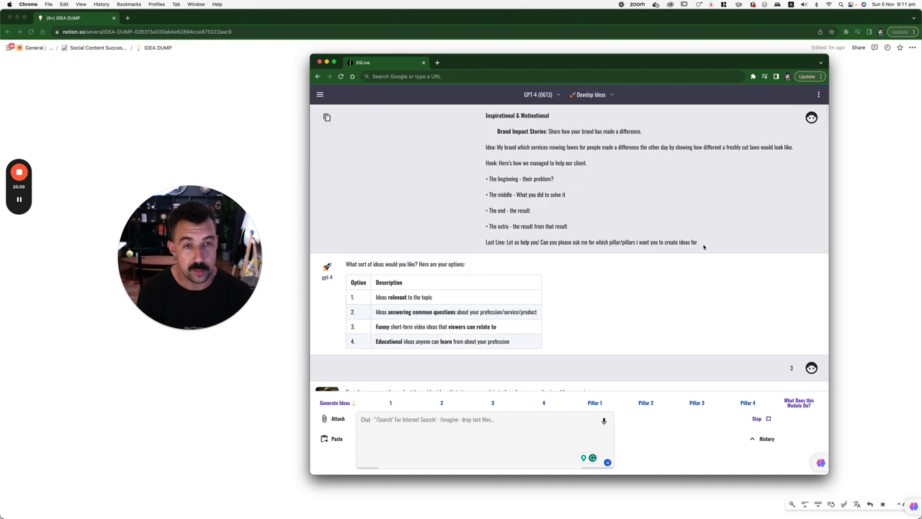
pyautogui.moveTo(701, 242); pyautogui.dragTo(678, 241)
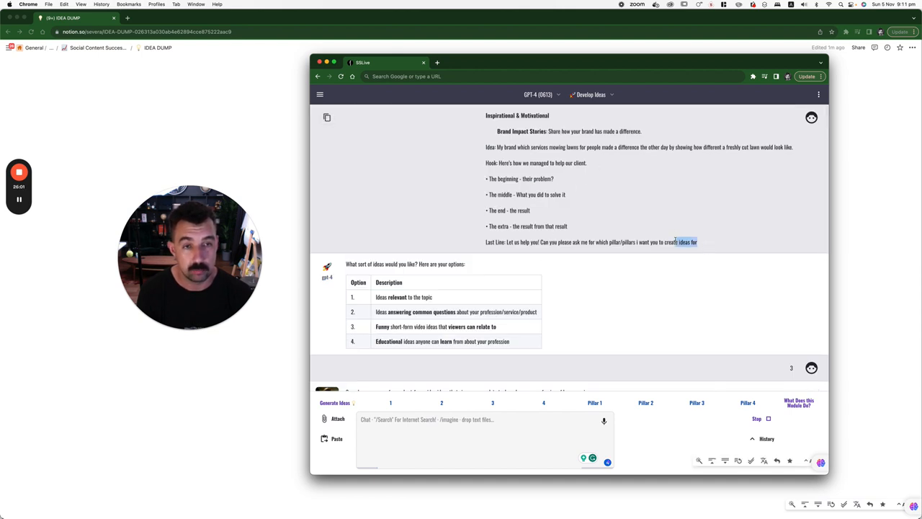
pyautogui.click(566, 235)
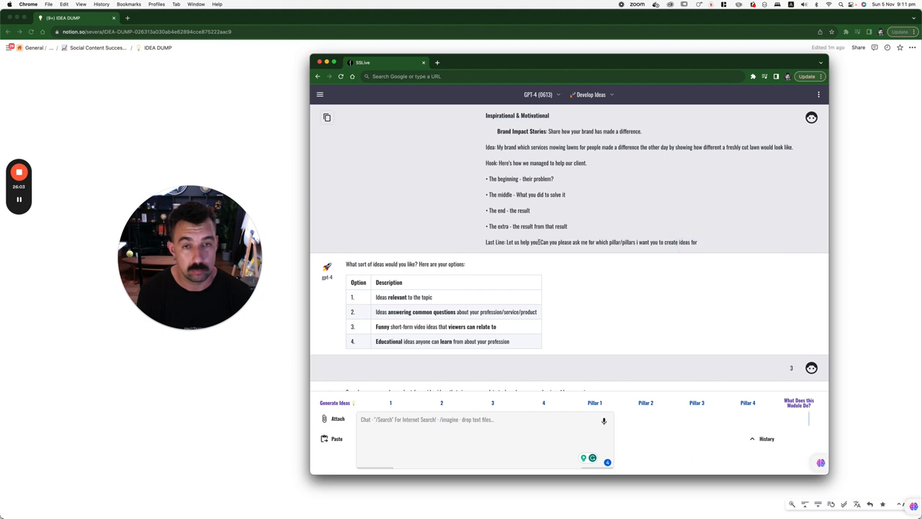
pyautogui.moveTo(541, 242); pyautogui.dragTo(486, 115)
# Switch the purpose to Write A Script and send the pasted lawn-mowing idea
pyautogui.click(590, 94)
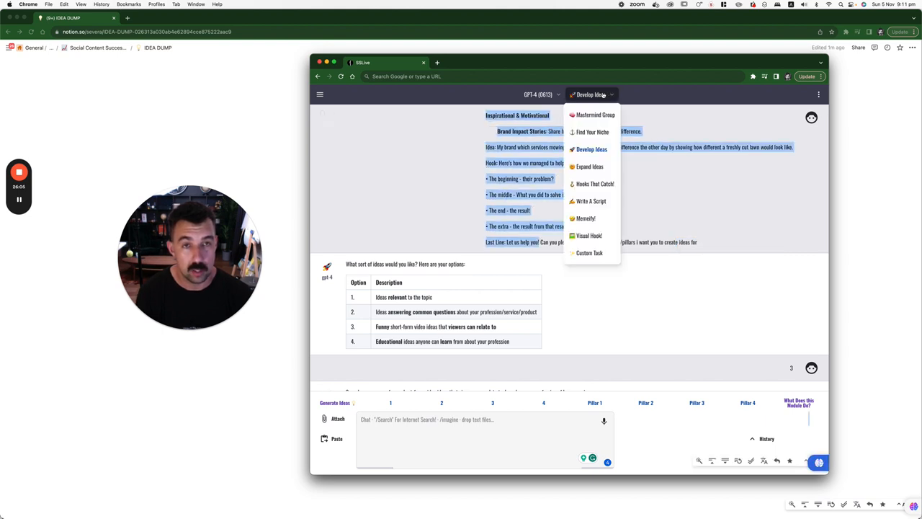
pyautogui.click(598, 203)
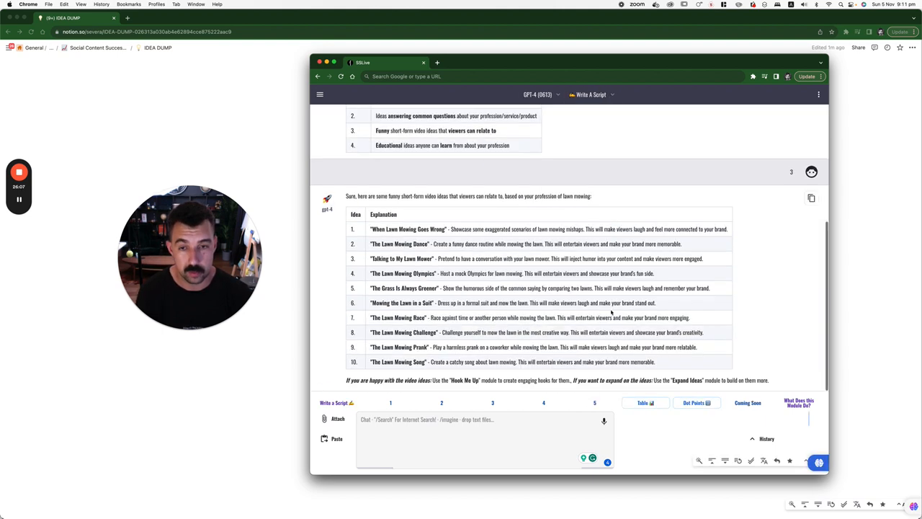
pyautogui.click(415, 437)
pyautogui.press('super+v')
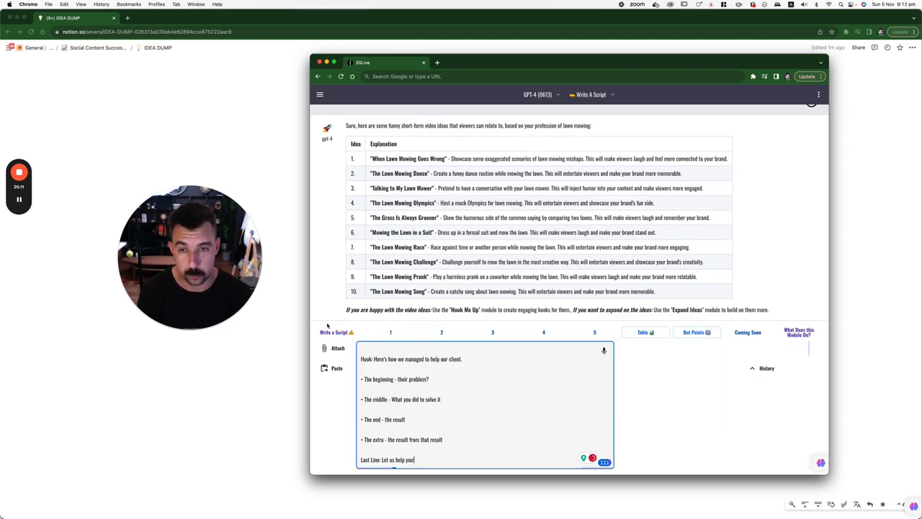
pyautogui.press('Return')
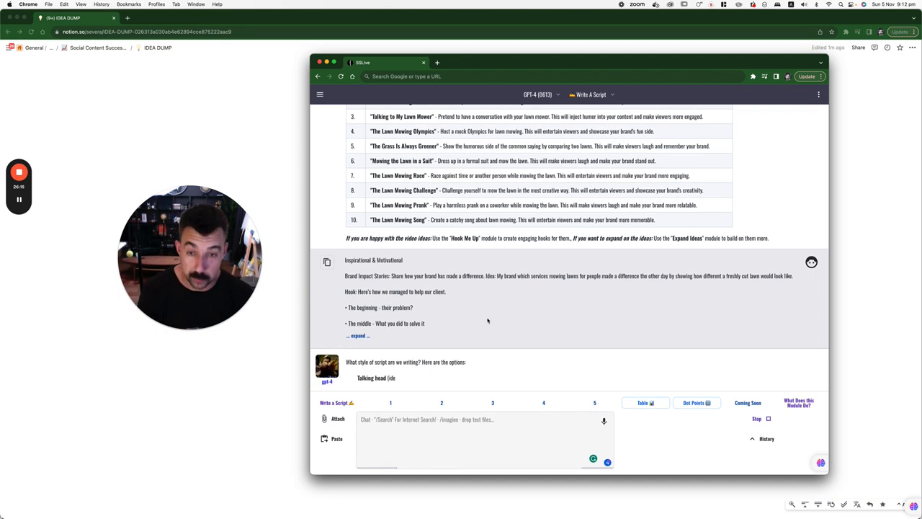
# Choose Talking head style, Educational tone, and answer Yes to the WTA structure
pyautogui.click(388, 403)
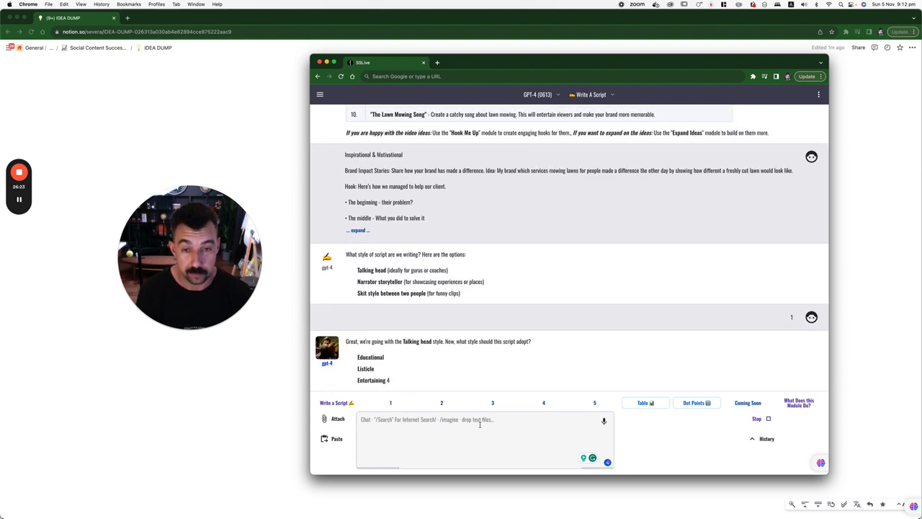
pyautogui.click(390, 403)
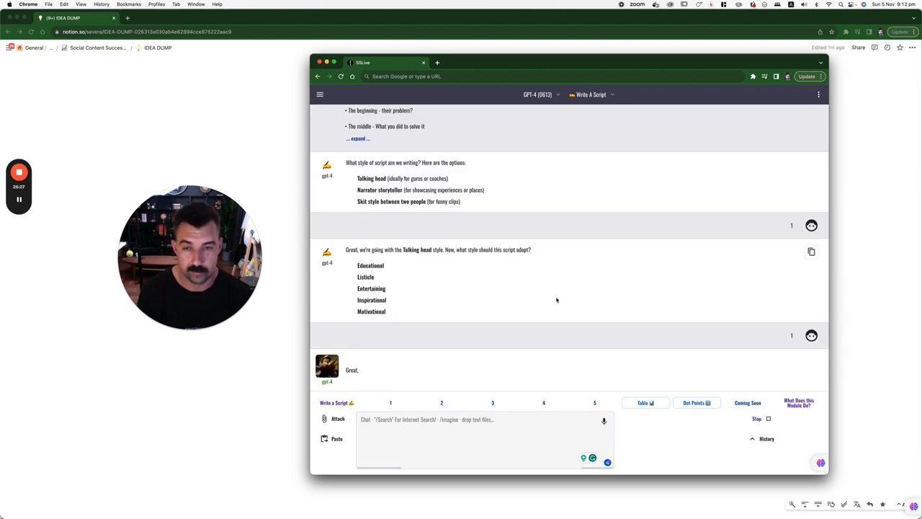
pyautogui.click(488, 435)
pyautogui.write('Yes')
pyautogui.press('Return')
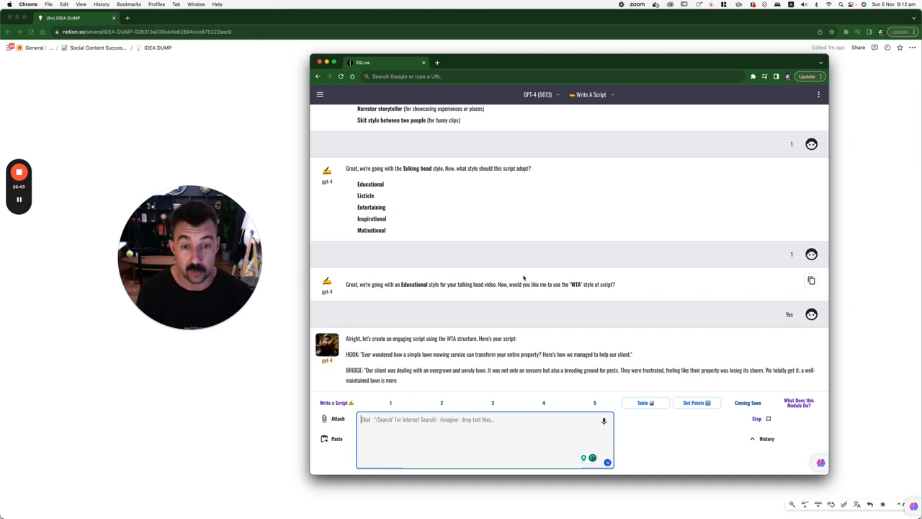
pyautogui.scroll(5, 521, 278)
pyautogui.scroll(5, 519, 274)
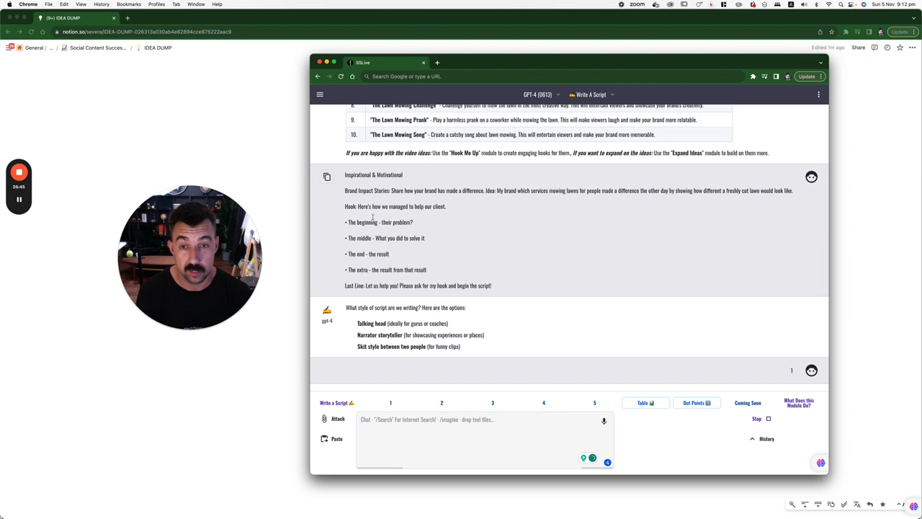
pyautogui.scroll(-5, 398, 227)
pyautogui.scroll(-5, 399, 227)
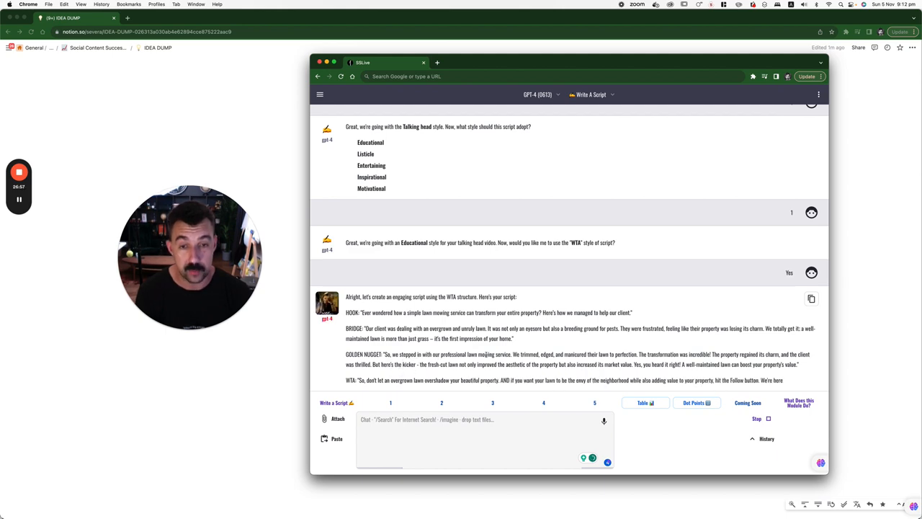
pyautogui.scroll(10, 480, 306)
pyautogui.scroll(2, 481, 307)
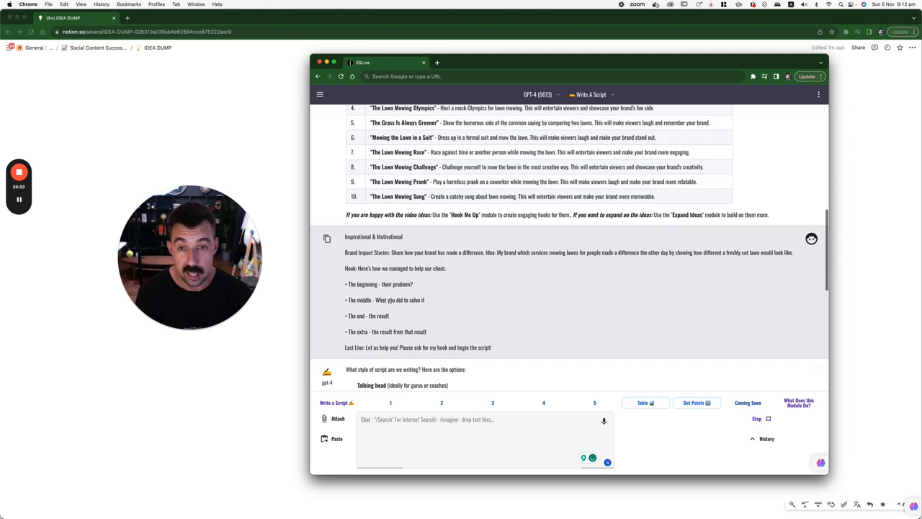
pyautogui.scroll(-10, 439, 324)
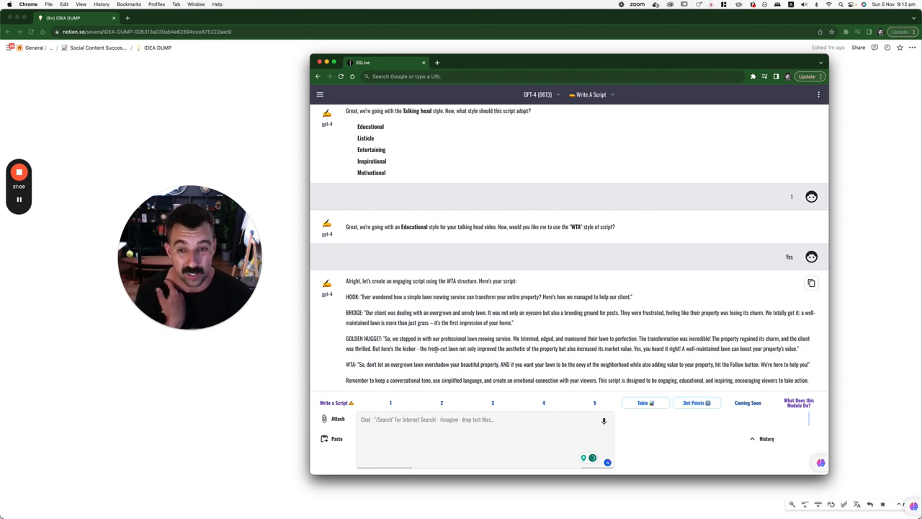
pyautogui.scroll(10, 408, 357)
pyautogui.scroll(5, 431, 249)
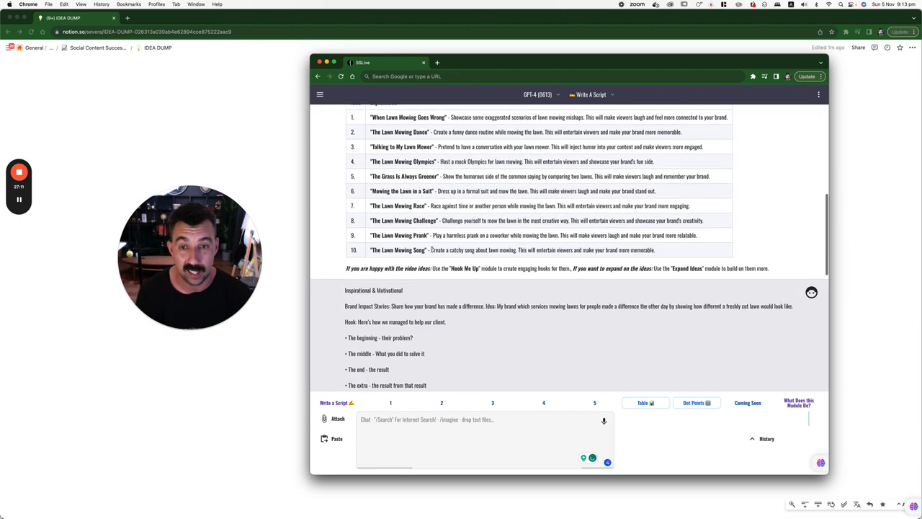
pyautogui.scroll(-5, 431, 250)
pyautogui.scroll(-1, 370, 308)
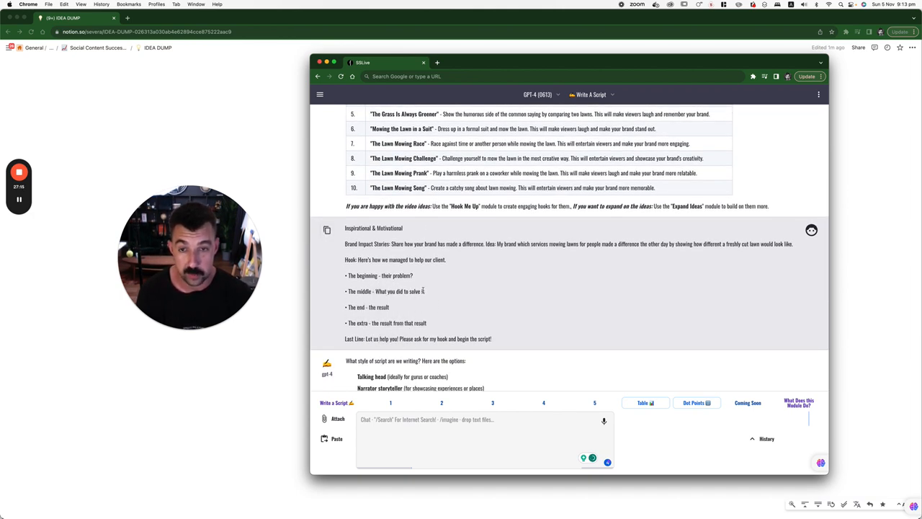
pyautogui.scroll(-10, 422, 290)
pyautogui.scroll(-8, 432, 324)
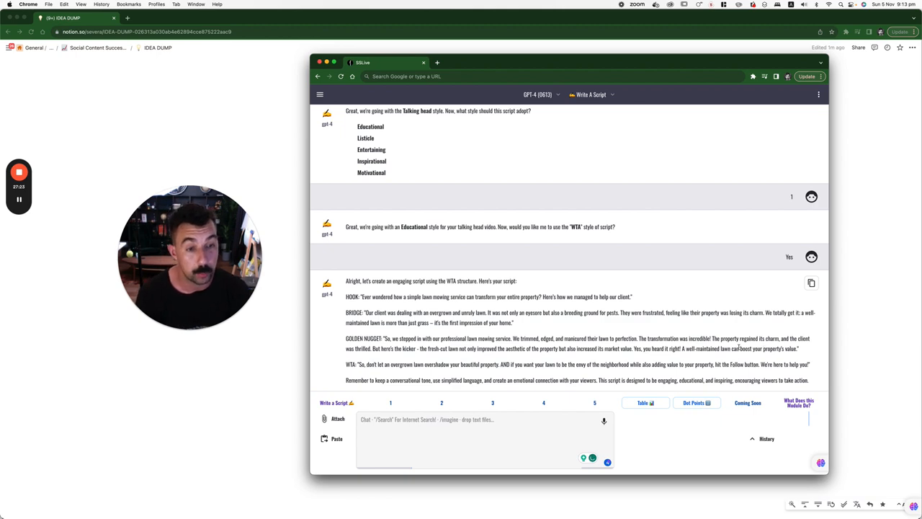
pyautogui.scroll(10, 741, 348)
pyautogui.scroll(5, 739, 349)
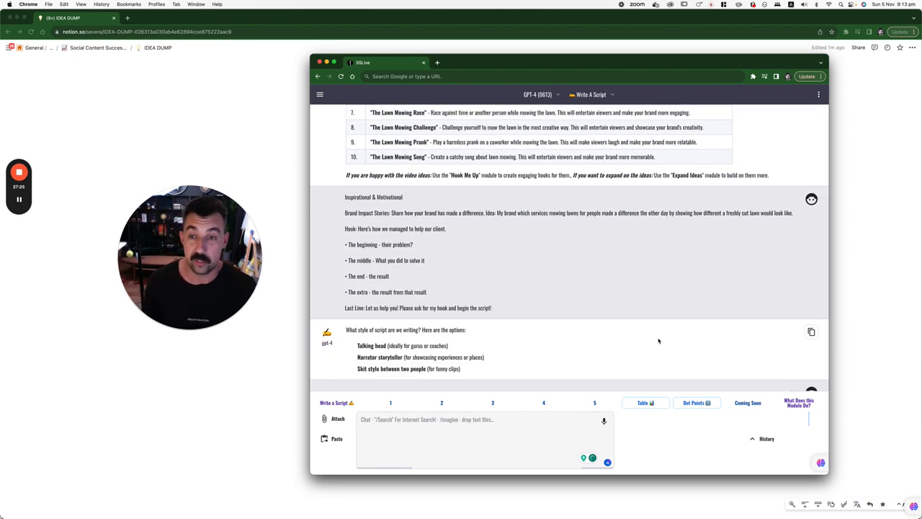
pyautogui.moveTo(453, 294)
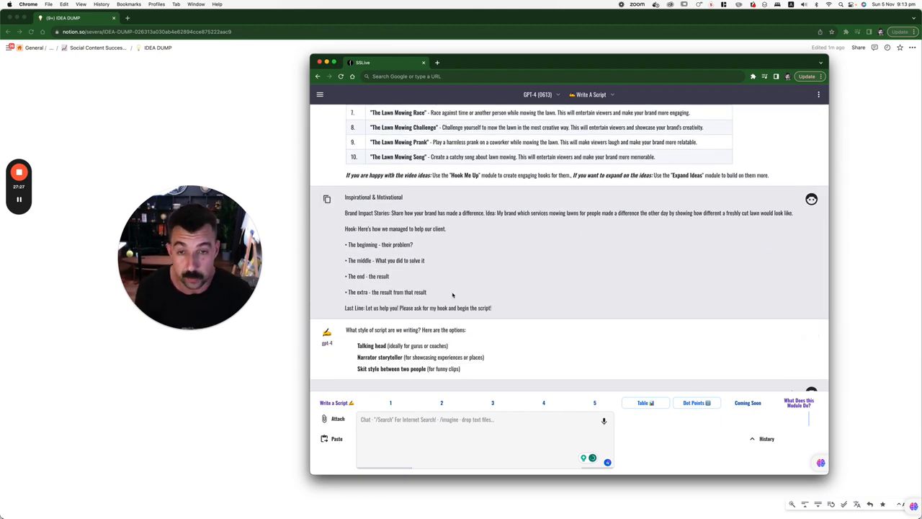
pyautogui.scroll(-10, 509, 268)
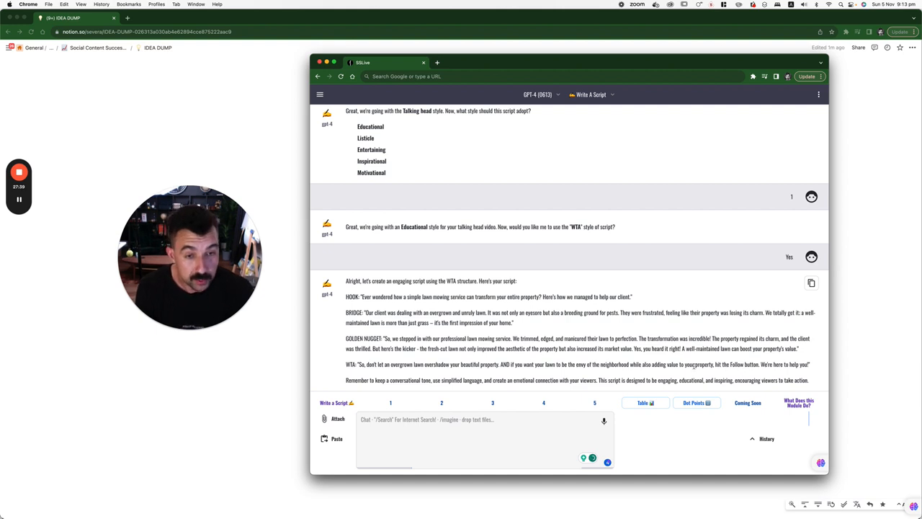
pyautogui.moveTo(576, 324)
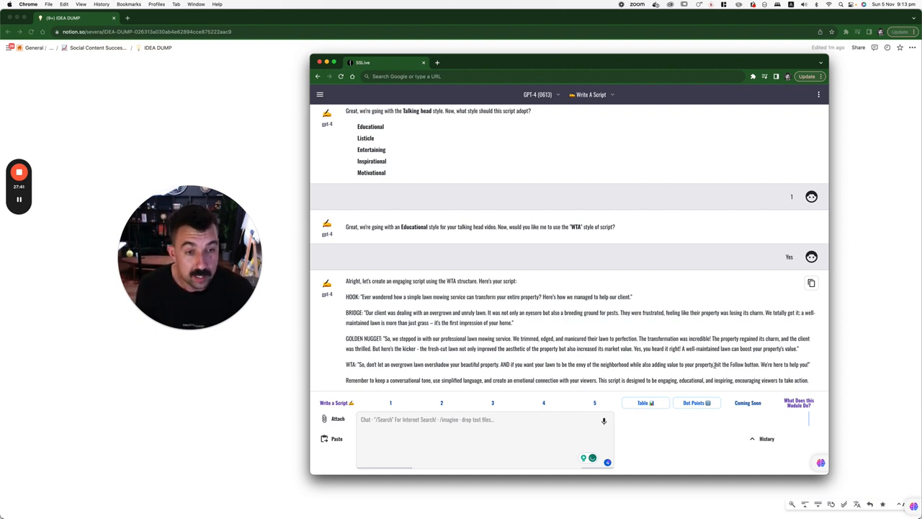
pyautogui.moveTo(714, 364); pyautogui.dragTo(811, 364)
pyautogui.click(440, 421)
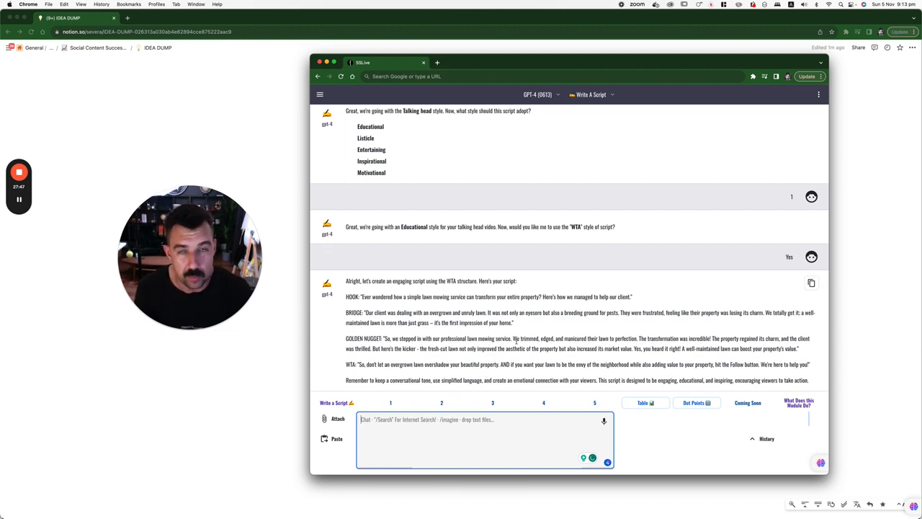
pyautogui.scroll(10, 515, 340)
pyautogui.scroll(5, 515, 340)
pyautogui.scroll(-5, 516, 345)
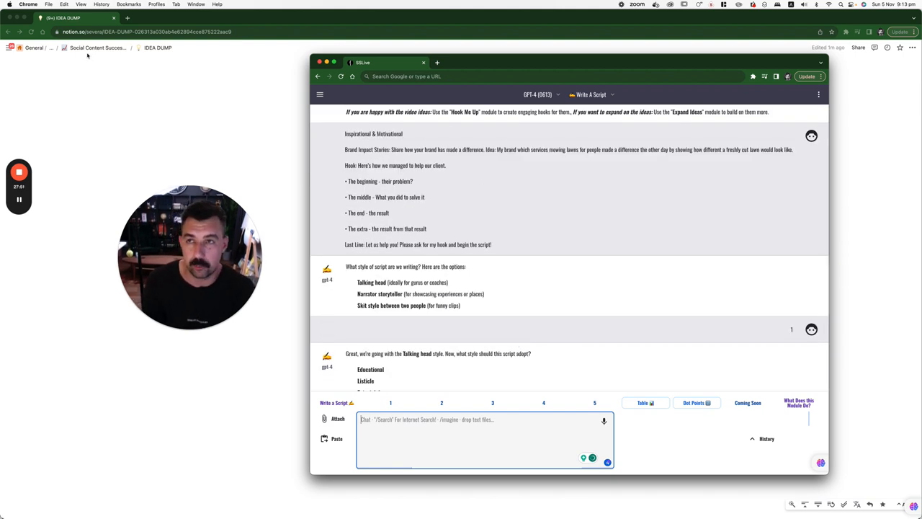
# Hide SSLive and go up from IDEA DUMP to the Social Content Success Guide
pyautogui.press('super+Tab')
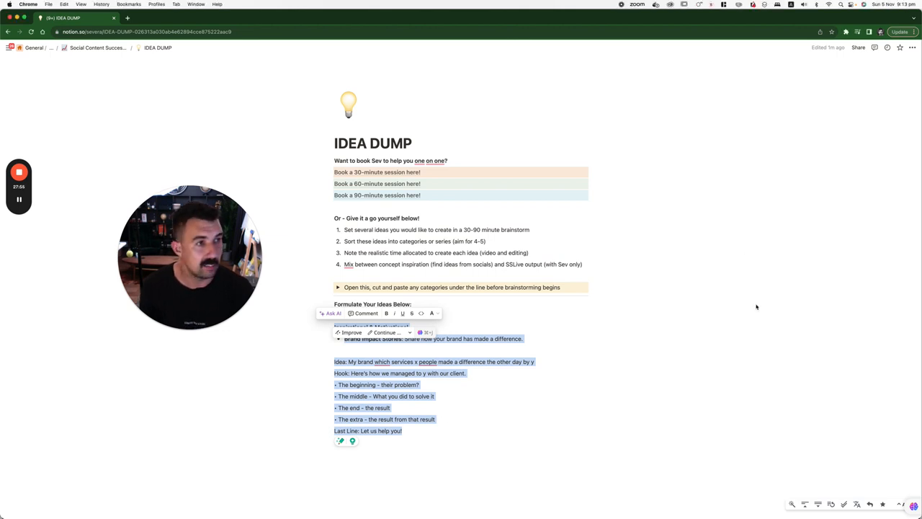
pyautogui.click(700, 341)
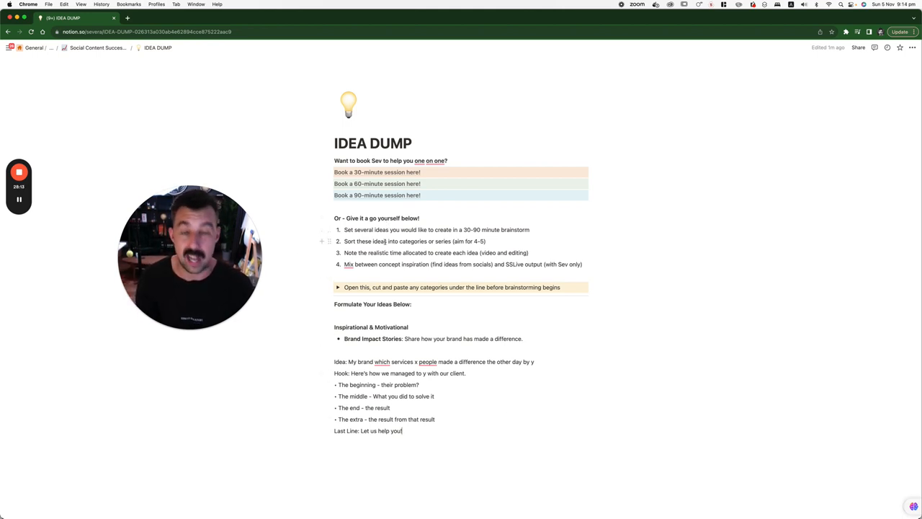
pyautogui.moveTo(374, 275)
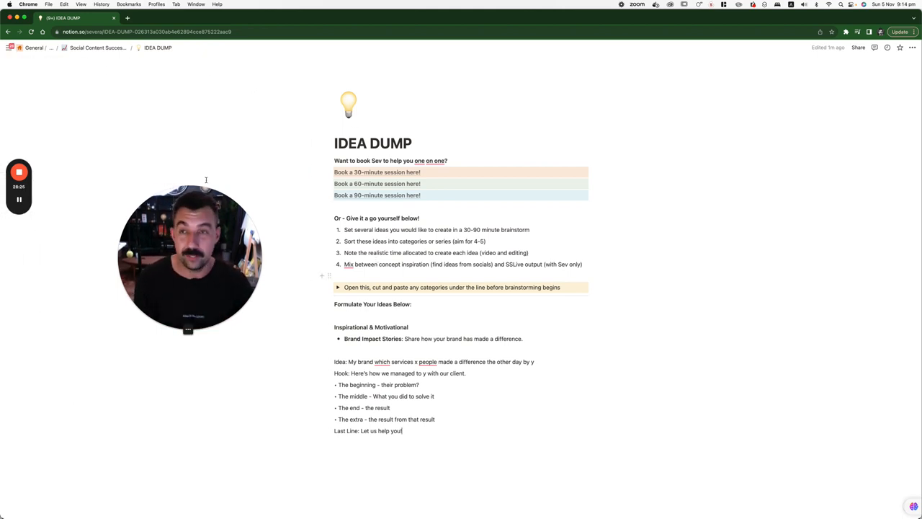
pyautogui.click(97, 47)
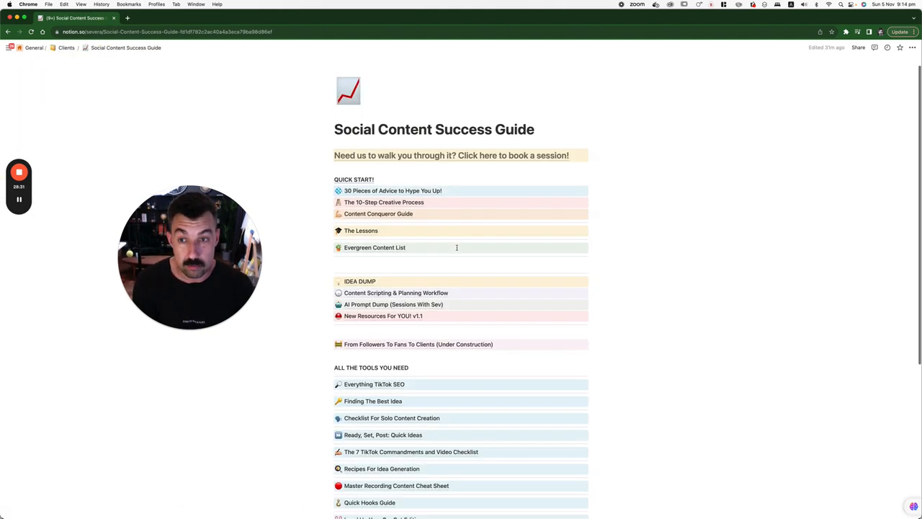
pyautogui.scroll(-5, 456, 248)
pyautogui.scroll(-2, 456, 248)
pyautogui.scroll(8, 456, 248)
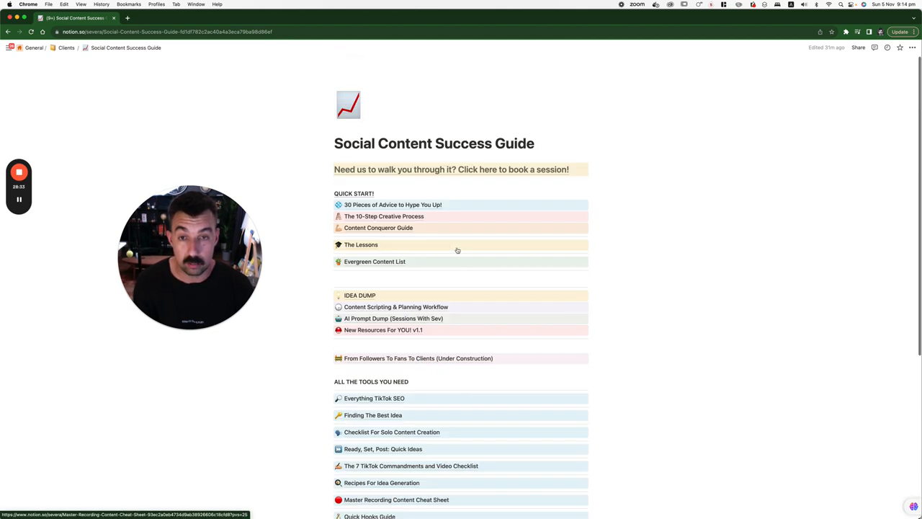
pyautogui.scroll(-3, 457, 250)
pyautogui.scroll(4, 457, 256)
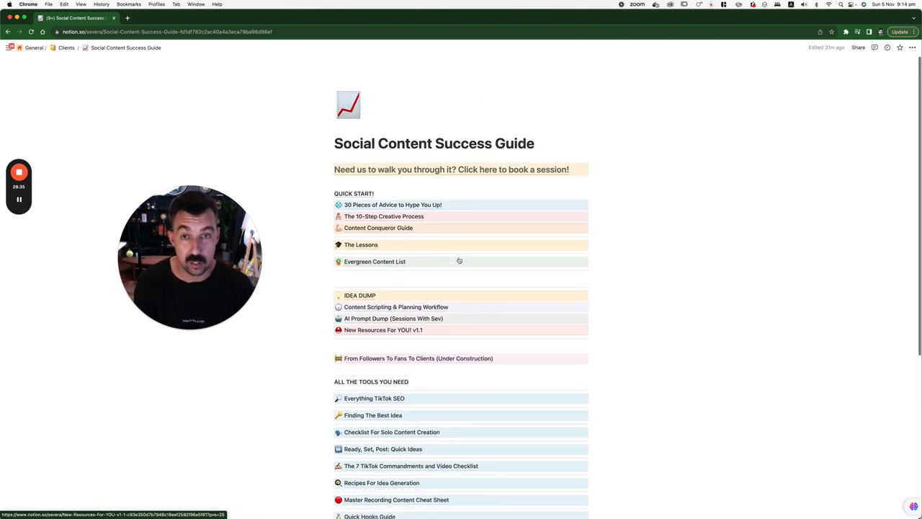
# View the Calendly SevEra booking page with its five packages, then return to the guide
pyautogui.click(451, 170)
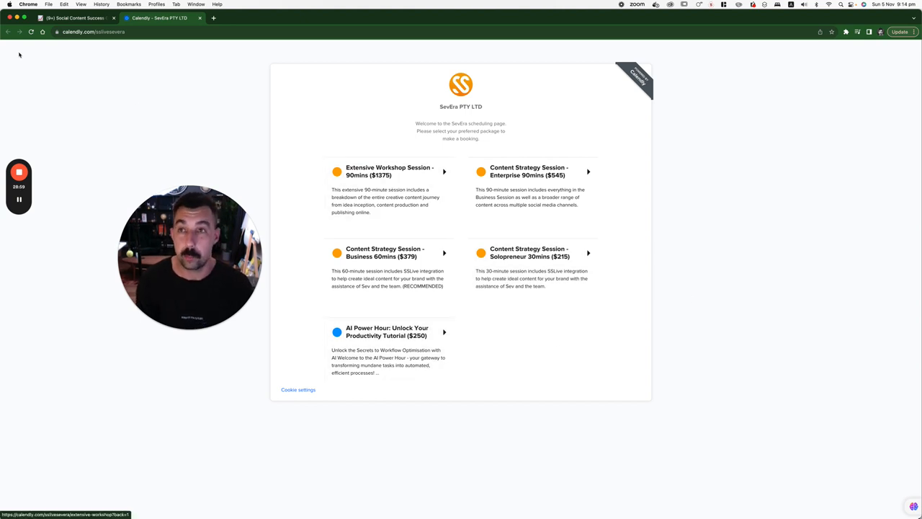
pyautogui.click(74, 17)
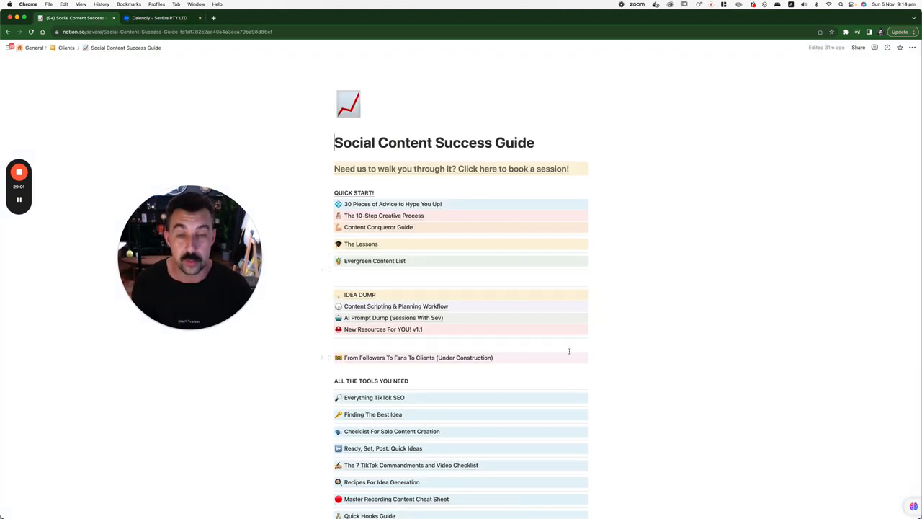
pyautogui.scroll(-6, 555, 386)
pyautogui.scroll(-2, 570, 406)
pyautogui.scroll(6, 570, 405)
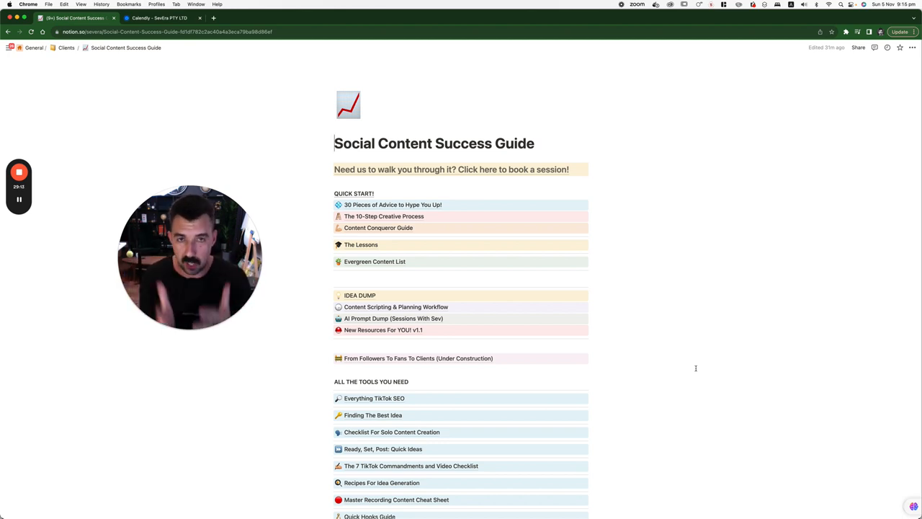
pyautogui.scroll(-2, 696, 368)
pyautogui.scroll(-2, 696, 368)
pyautogui.scroll(5, 695, 368)
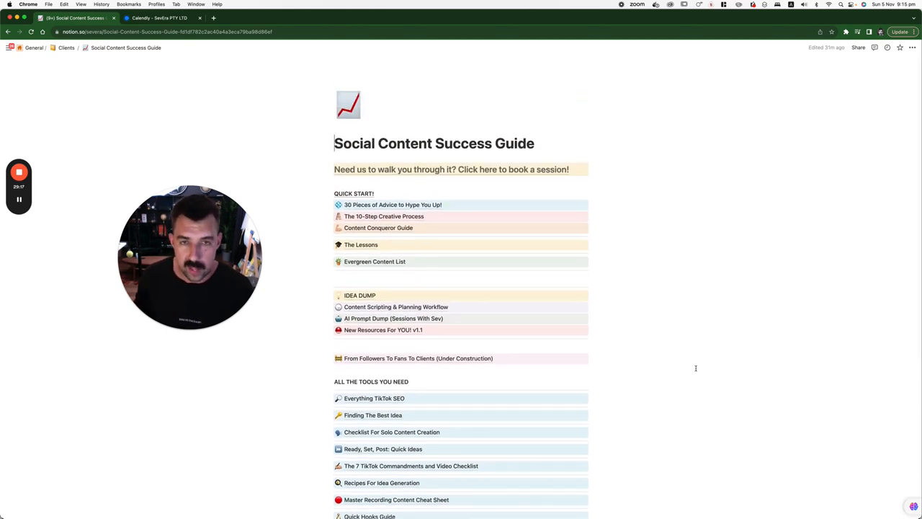
pyautogui.moveTo(374, 262)
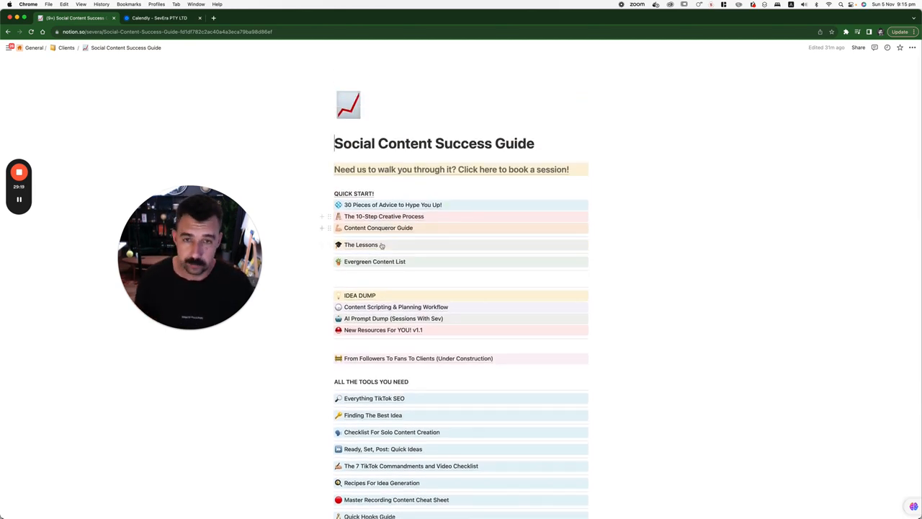
pyautogui.click(370, 247)
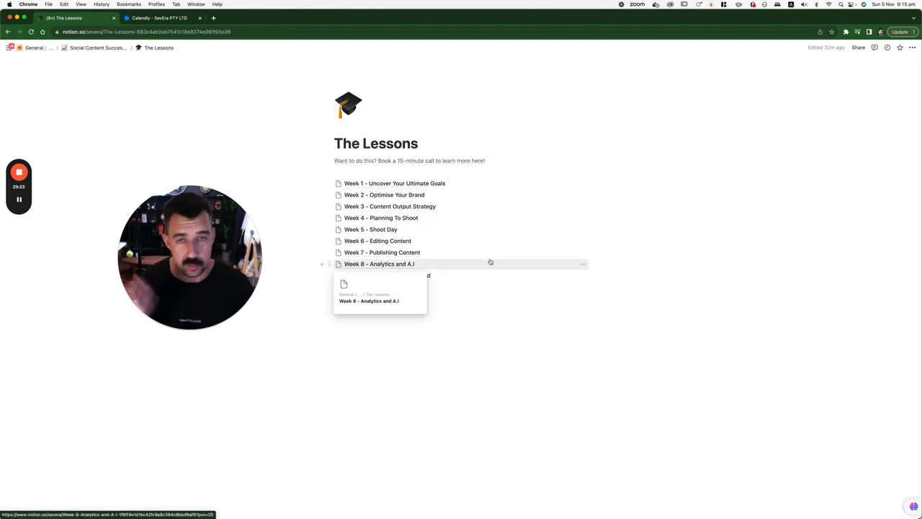
pyautogui.press('super+Left')
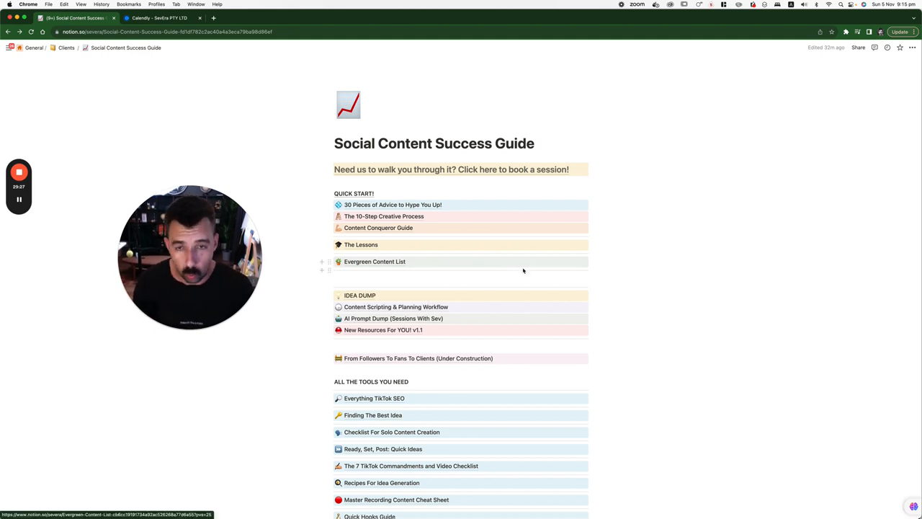
pyautogui.scroll(-2, 523, 271)
pyautogui.scroll(1, 523, 272)
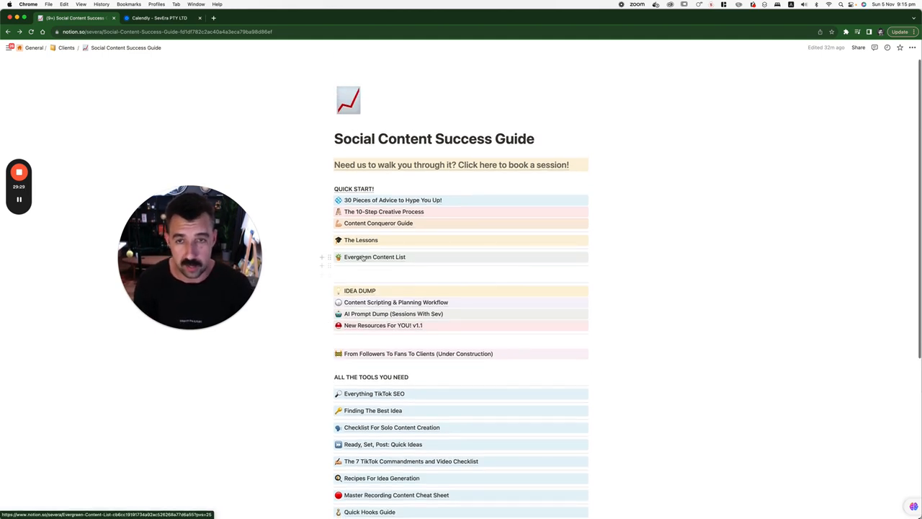
pyautogui.click(363, 240)
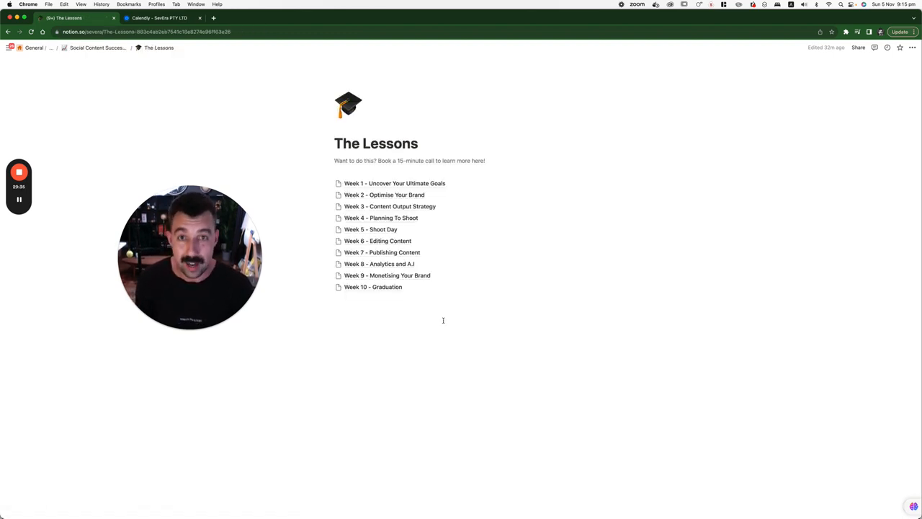
pyautogui.hscroll(-5, 443, 320)
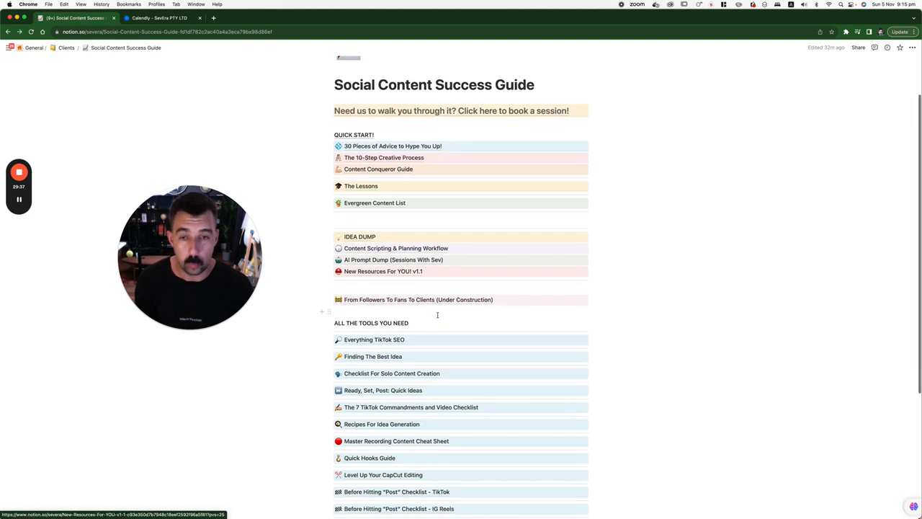
pyautogui.scroll(1, 436, 334)
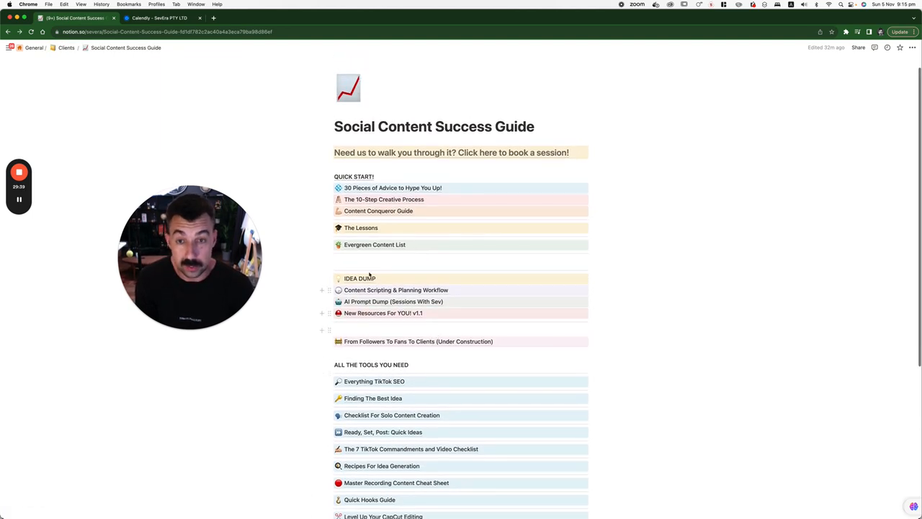
pyautogui.click(364, 279)
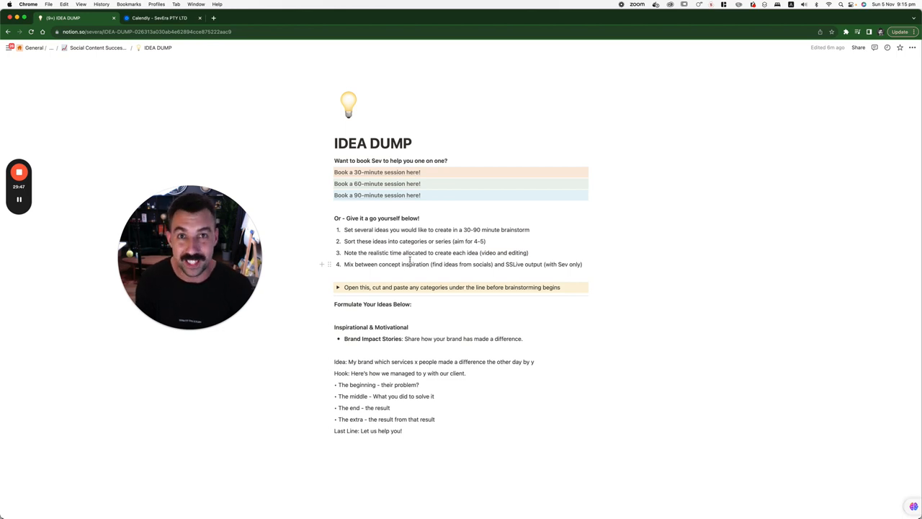
pyautogui.hotkey('alt', 'Left')
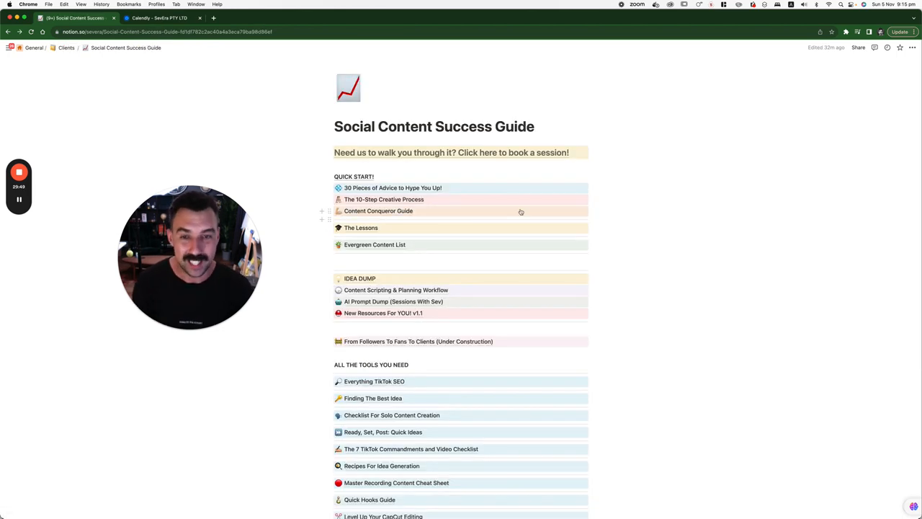